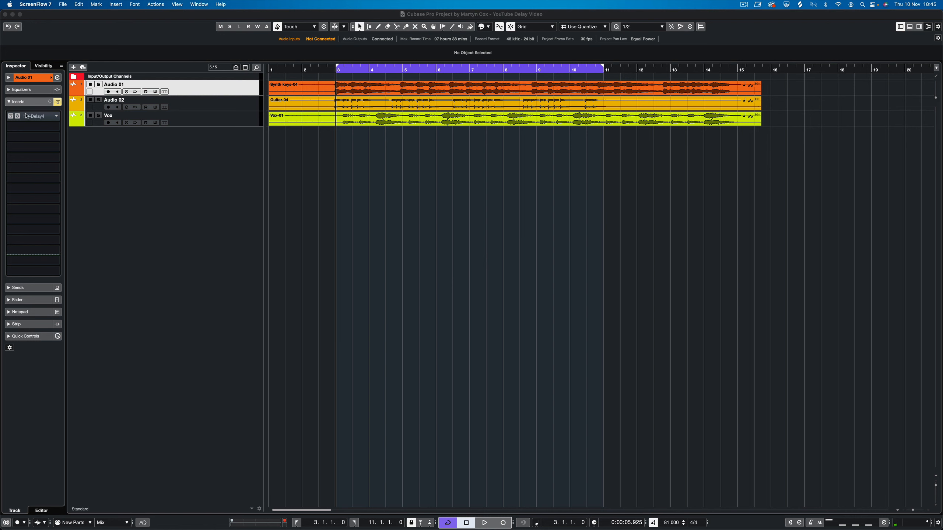
Open the editor of the HY-Delay4 insert on the Audio 01 track
{"action": "left_click", "coordinate": [18, 117]}
{"action": "left_click", "coordinate": [19, 117]}
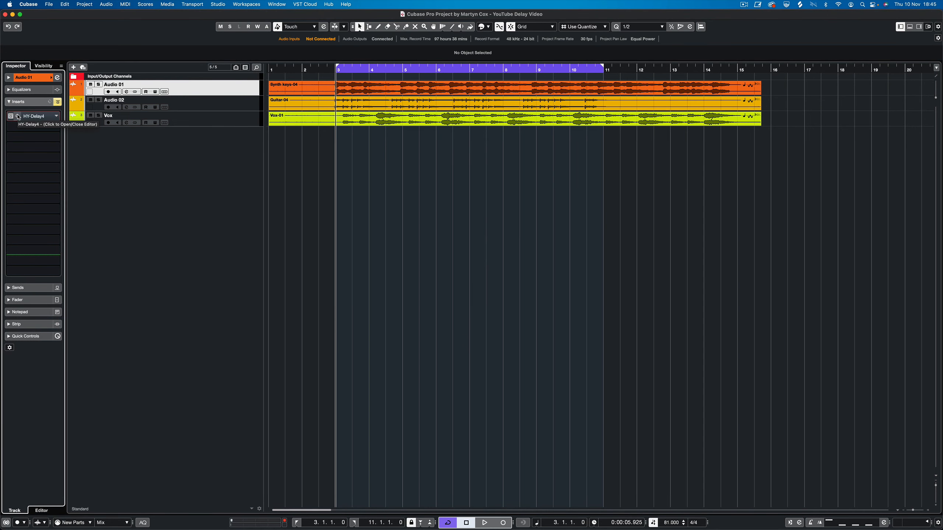
{"action": "left_click", "coordinate": [19, 118]}
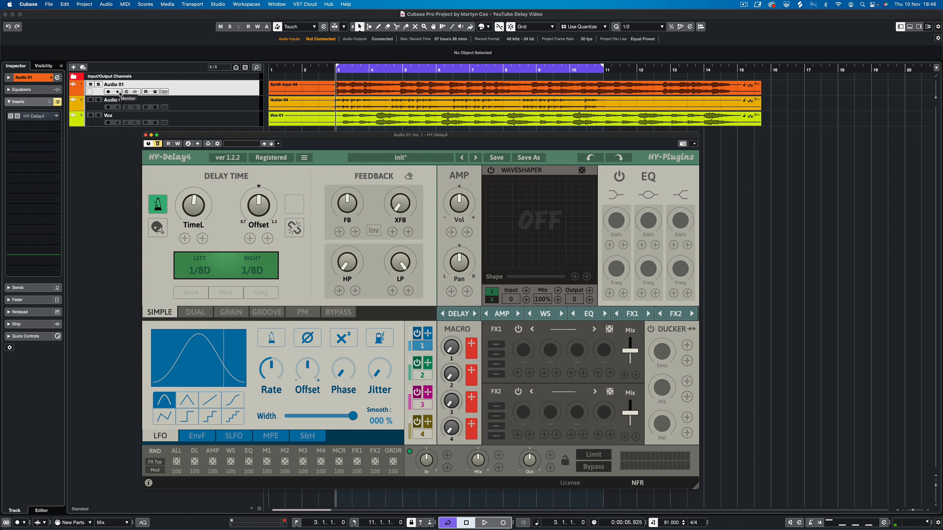
Audition the Audio 01, Audio 02 and Vox tracks one after another in solo
{"action": "left_click", "coordinate": [99, 85]}
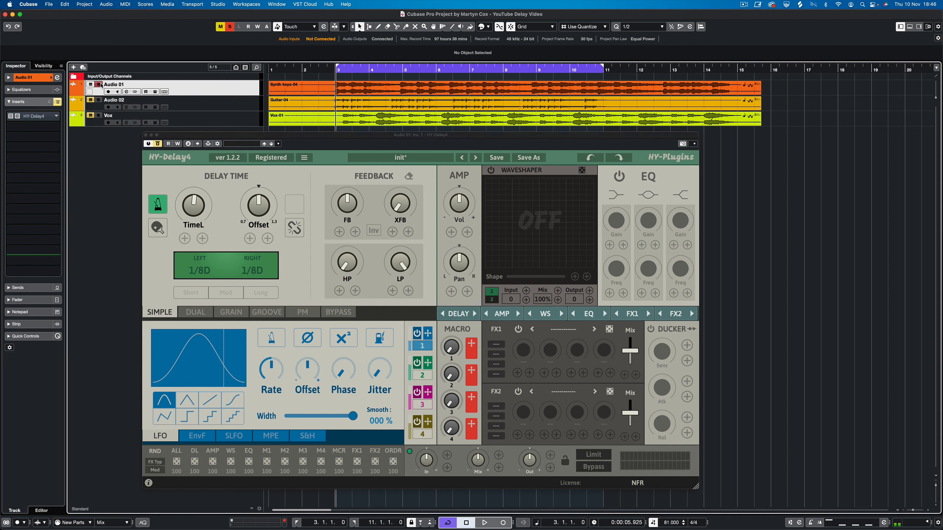
{"action": "key", "text": "space"}
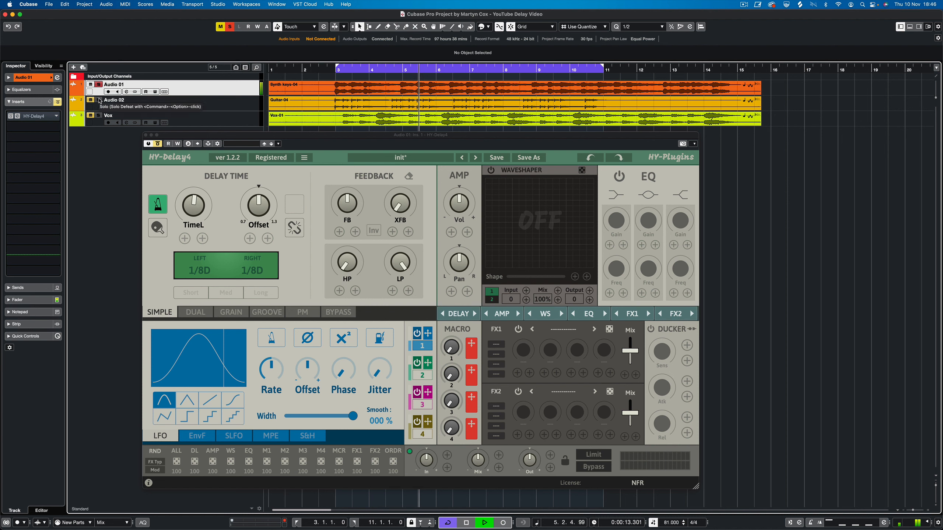
{"action": "key", "text": "space"}
{"action": "key", "text": "space"}
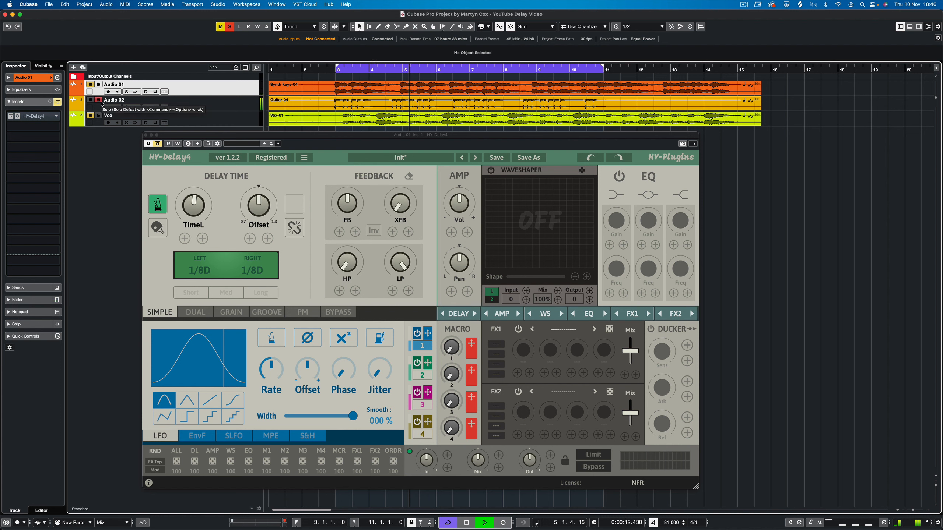
{"action": "key", "text": "space"}
{"action": "left_click", "coordinate": [102, 104]}
{"action": "left_click", "coordinate": [102, 116]}
{"action": "key", "text": "space"}
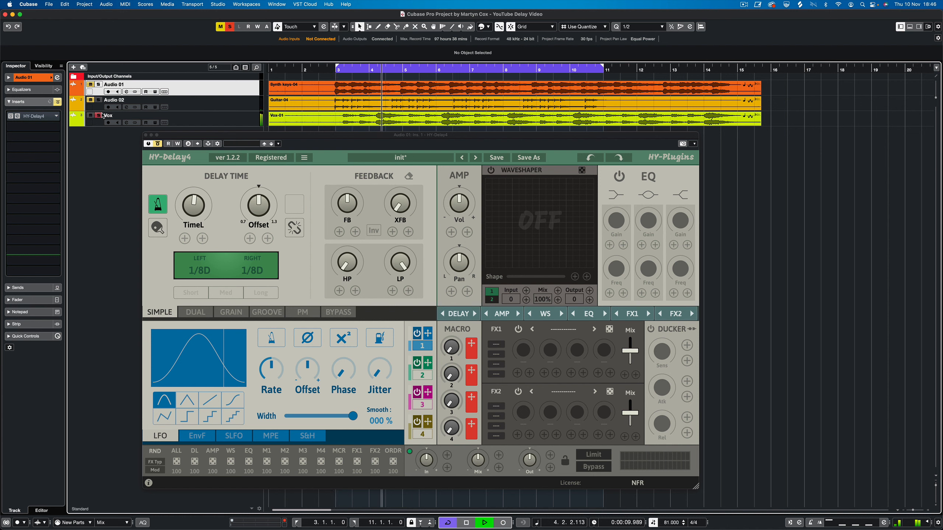
{"action": "key", "text": "space"}
Clear the solo on the Vox track and play all three tracks together
{"action": "left_click", "coordinate": [99, 115]}
{"action": "key", "text": "space"}
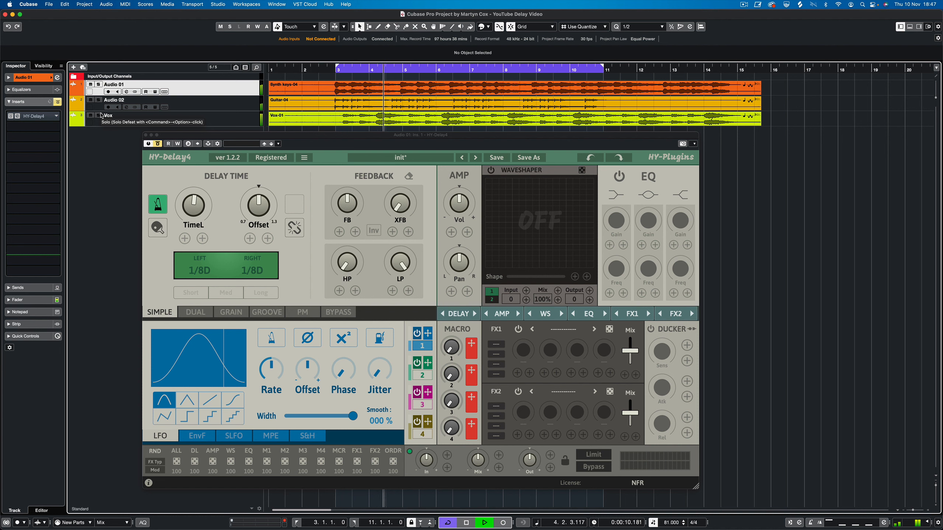
{"action": "key", "text": "space"}
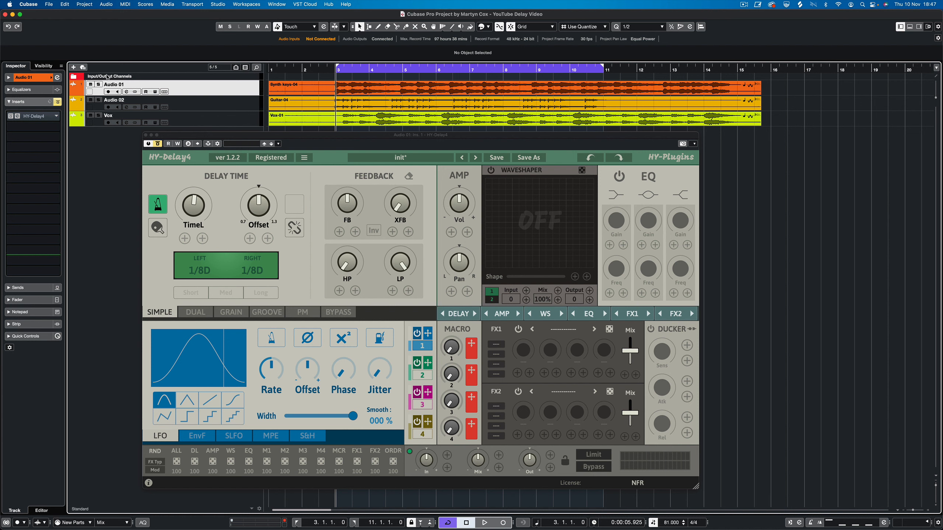
Take the HY-Delay4 insert out of bypass and move its editor window slightly higher over the arrangement
{"action": "left_click", "coordinate": [157, 144]}
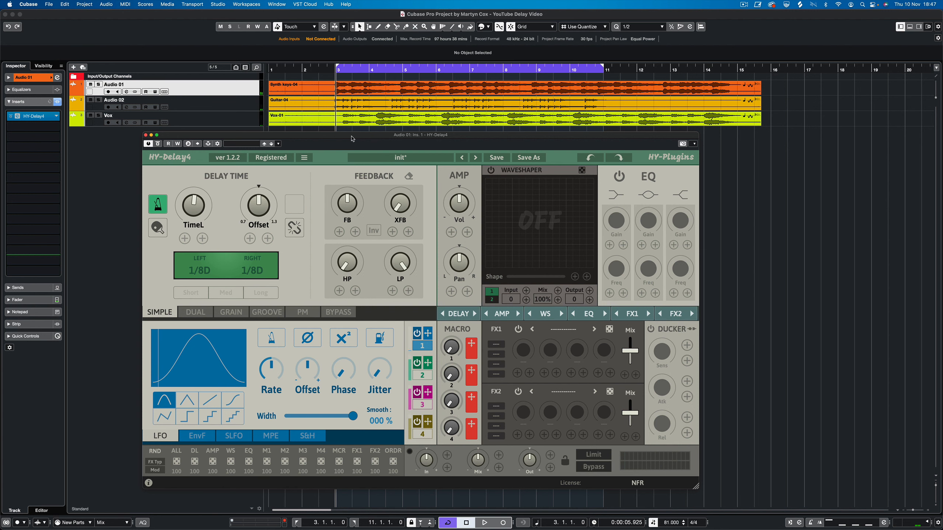
{"action": "left_click_drag", "start_coordinate": [352, 136], "coordinate": [384, 117]}
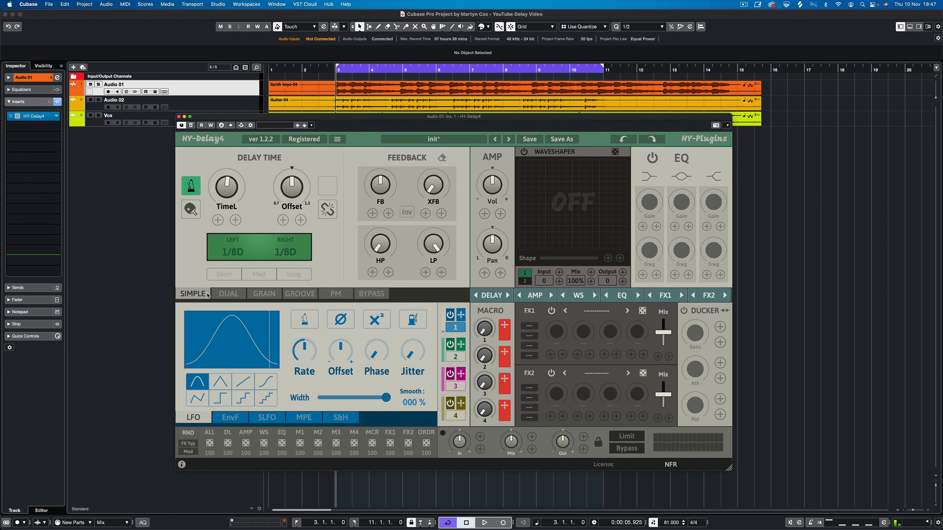
Look through the Dual, Grain, Groove, PM and Bypass delay modes and return to the Simple mode
{"action": "left_click", "coordinate": [225, 298]}
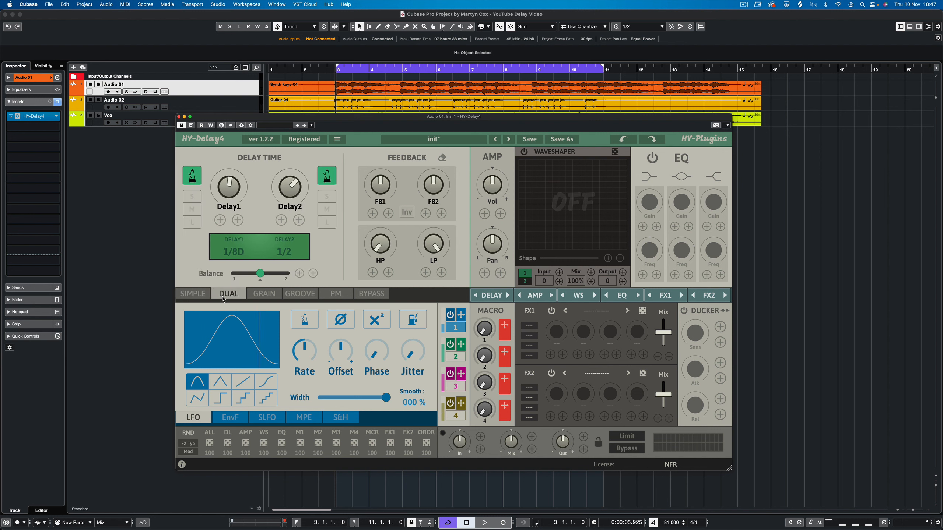
{"action": "left_click", "coordinate": [269, 298]}
{"action": "left_click", "coordinate": [300, 298]}
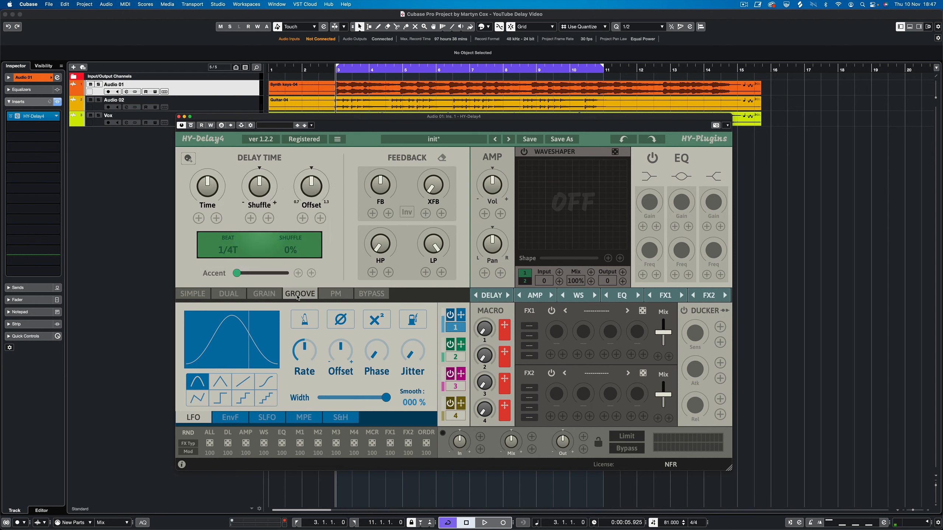
{"action": "left_click", "coordinate": [331, 297]}
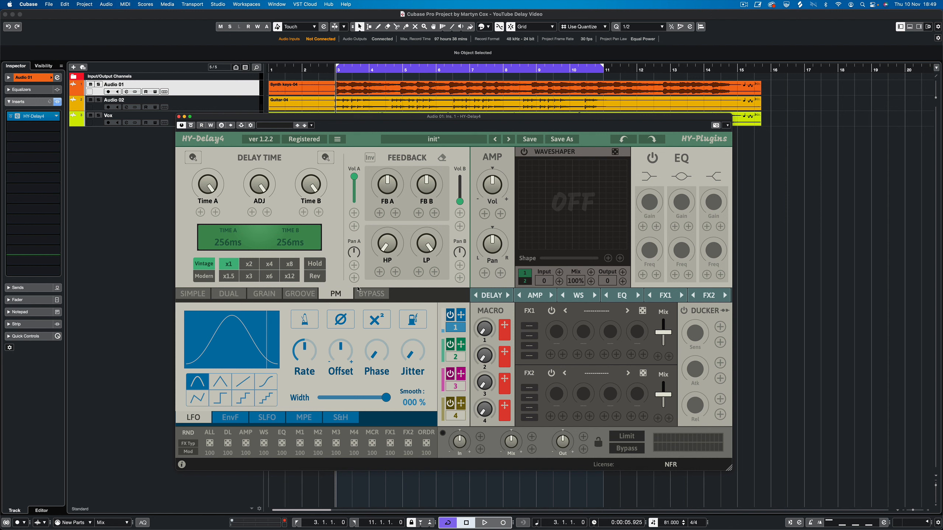
{"action": "left_click", "coordinate": [195, 295]}
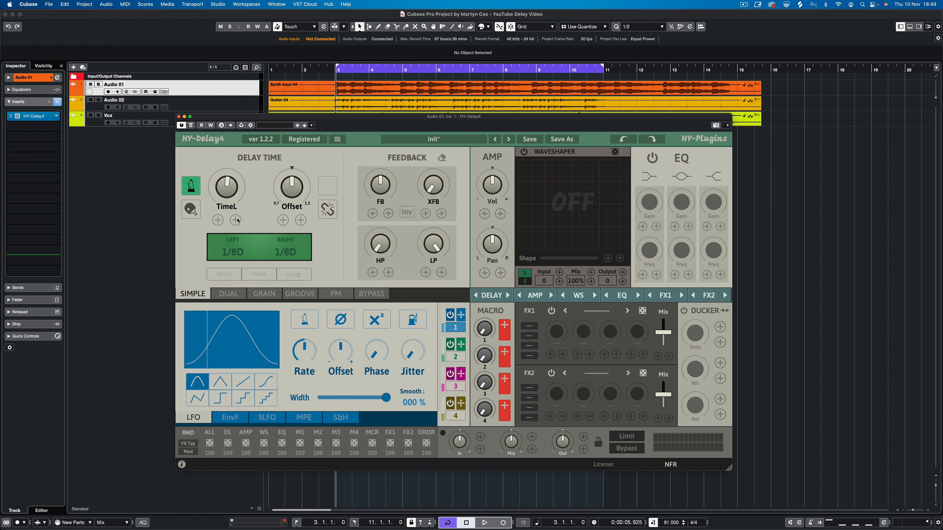
{"action": "left_click", "coordinate": [227, 294]}
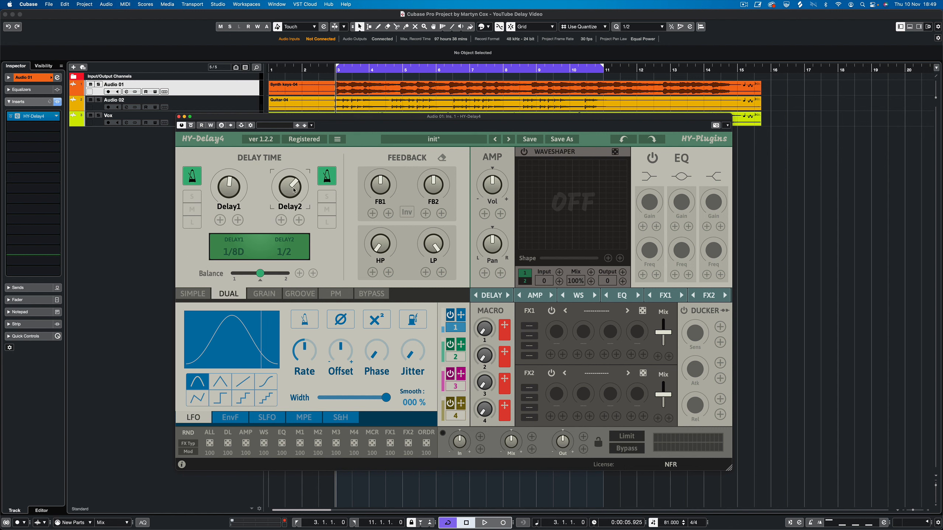
{"action": "left_click", "coordinate": [264, 294]}
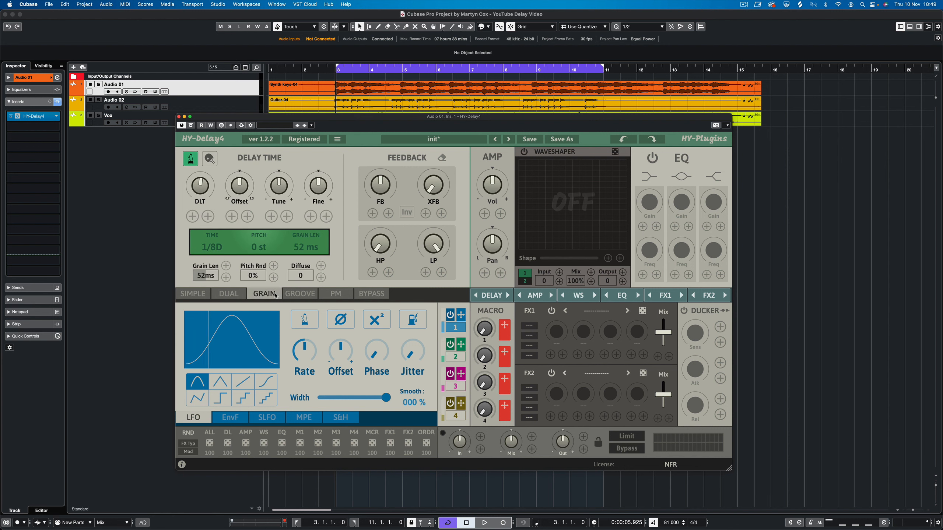
{"action": "left_click", "coordinate": [305, 295]}
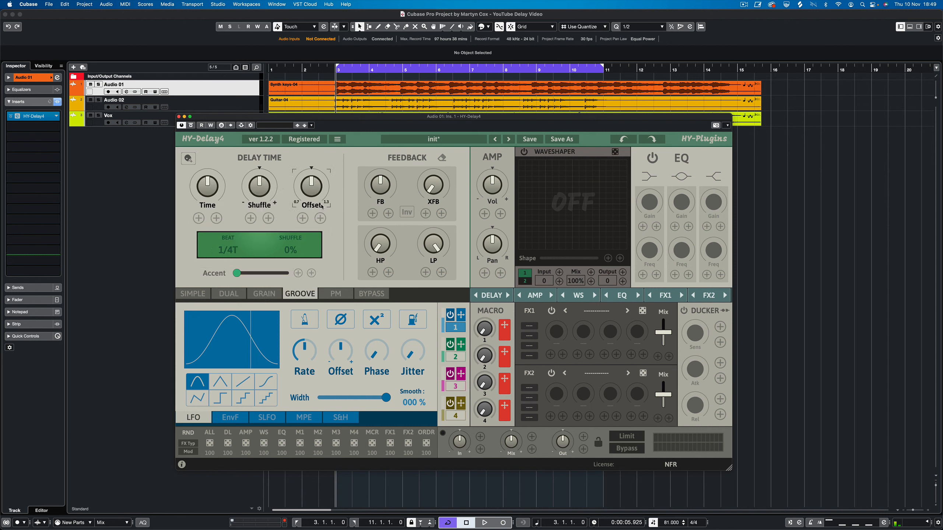
{"action": "left_click", "coordinate": [372, 293]}
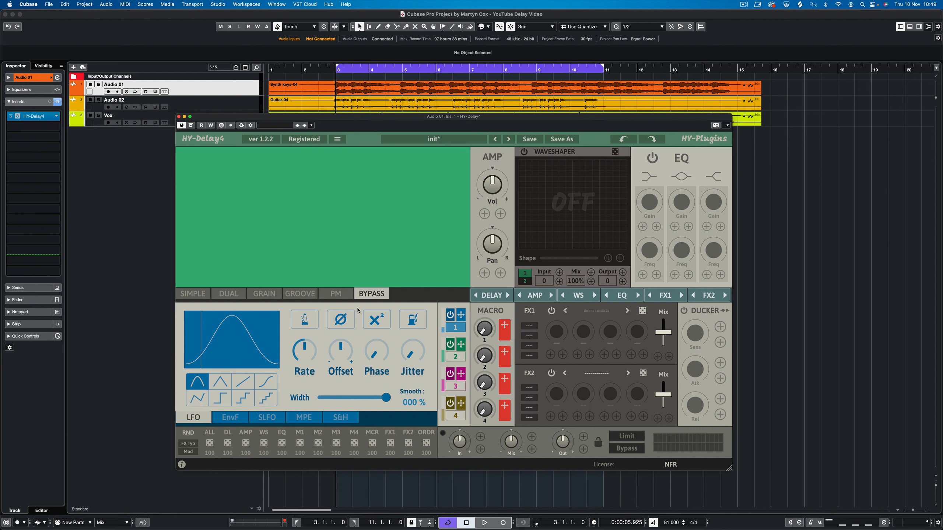
{"action": "left_click", "coordinate": [201, 297]}
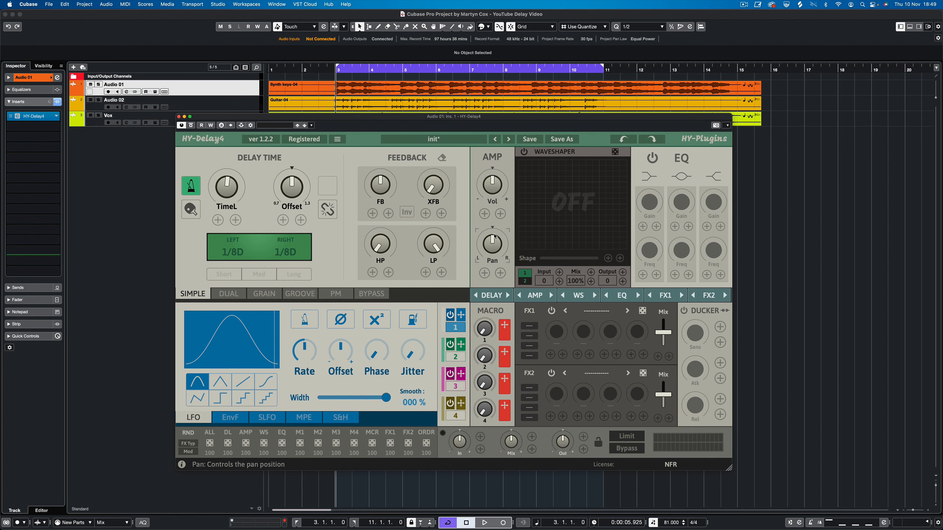
Try lowering the Amp volume and switching on the waveshaper, restoring each to its default state
{"action": "left_click_drag", "start_coordinate": [493, 186], "coordinate": [492, 210]}
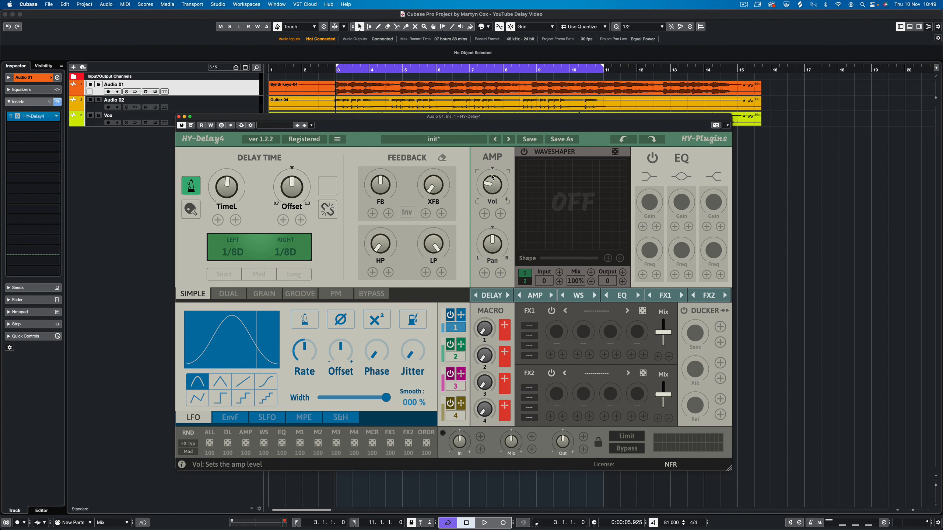
{"action": "double_click", "coordinate": [492, 187]}
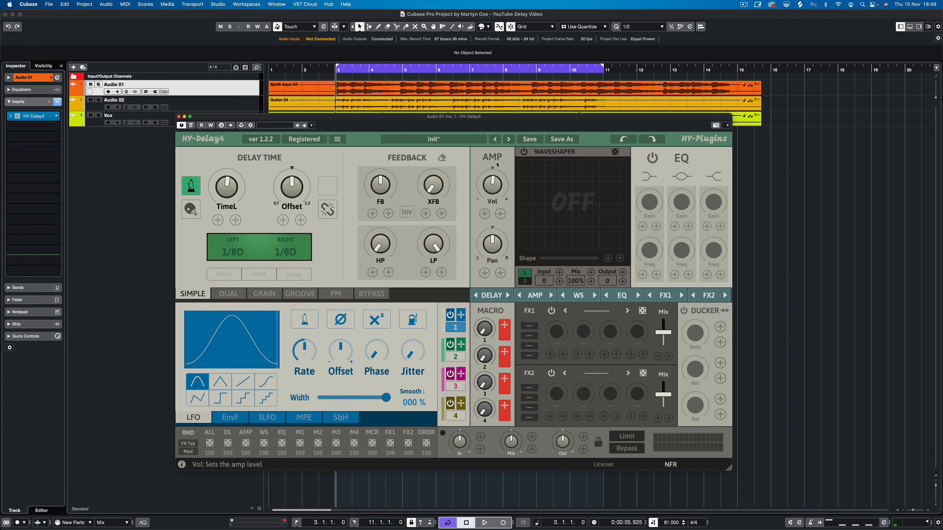
{"action": "left_click", "coordinate": [524, 152]}
{"action": "left_click", "coordinate": [524, 152]}
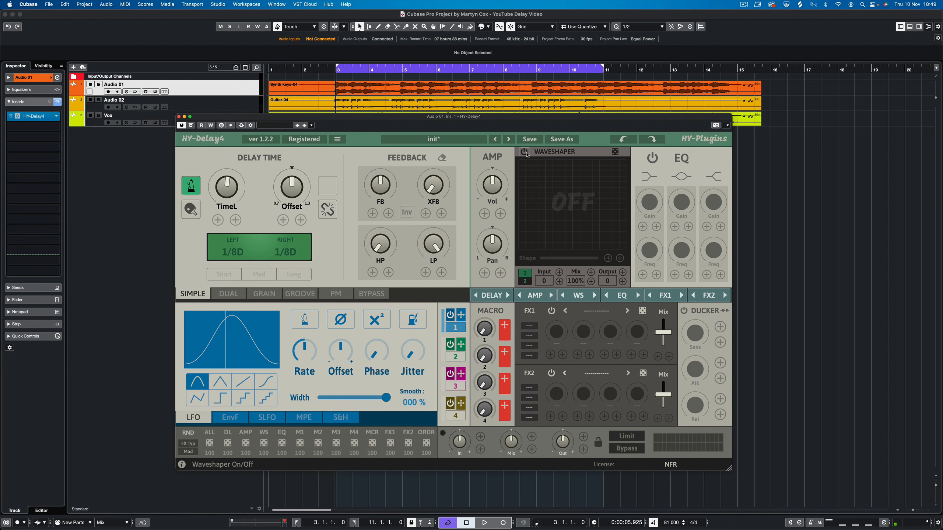
Turn on the EQ section, and try raising the feedback highpass cutoff before resetting it
{"action": "left_click", "coordinate": [652, 158]}
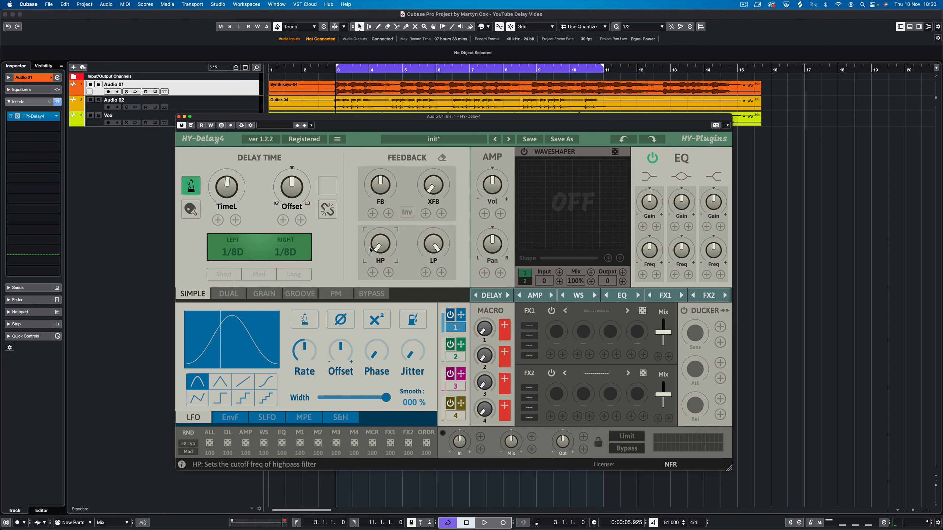
{"action": "left_click_drag", "start_coordinate": [376, 249], "coordinate": [378, 211]}
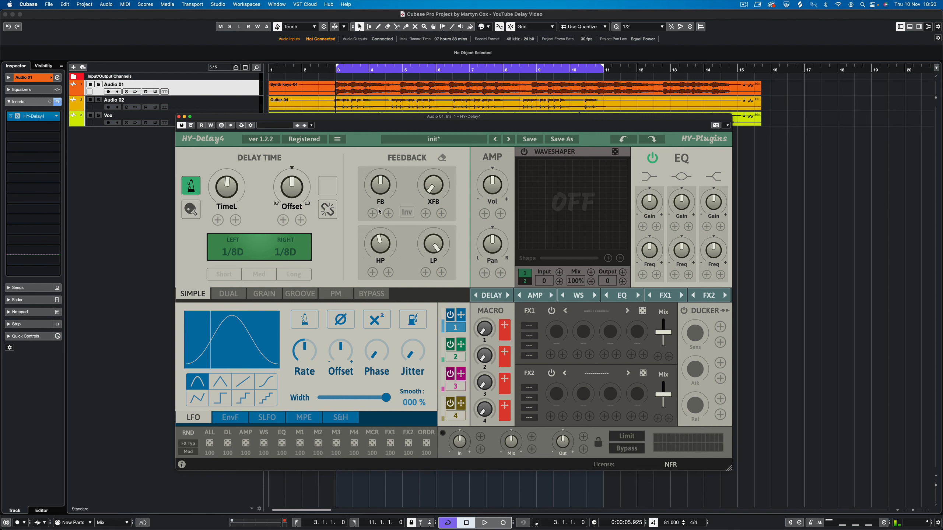
{"action": "double_click", "coordinate": [380, 257]}
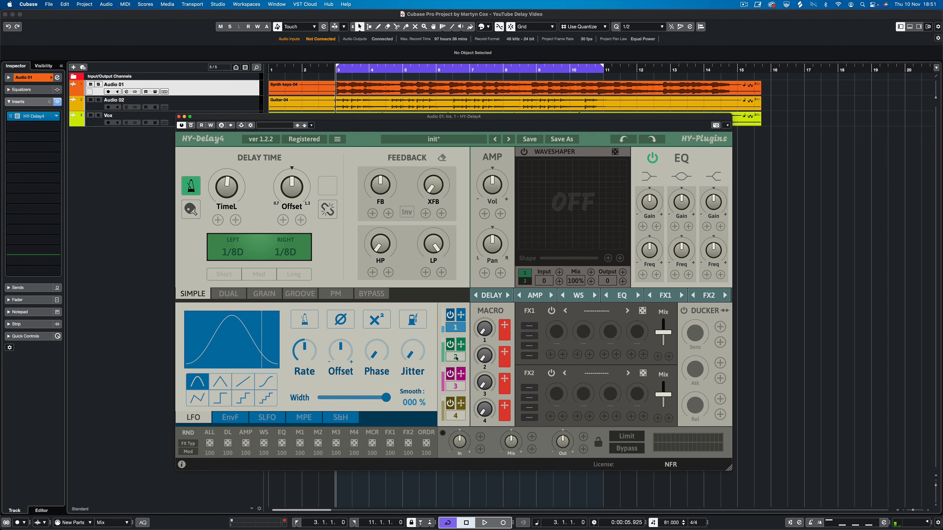
Look through modulator 1's EnvF, SLFO, MPE, S&H and LFO types, ending on SLFO
{"action": "mouse_move", "coordinate": [288, 357]}
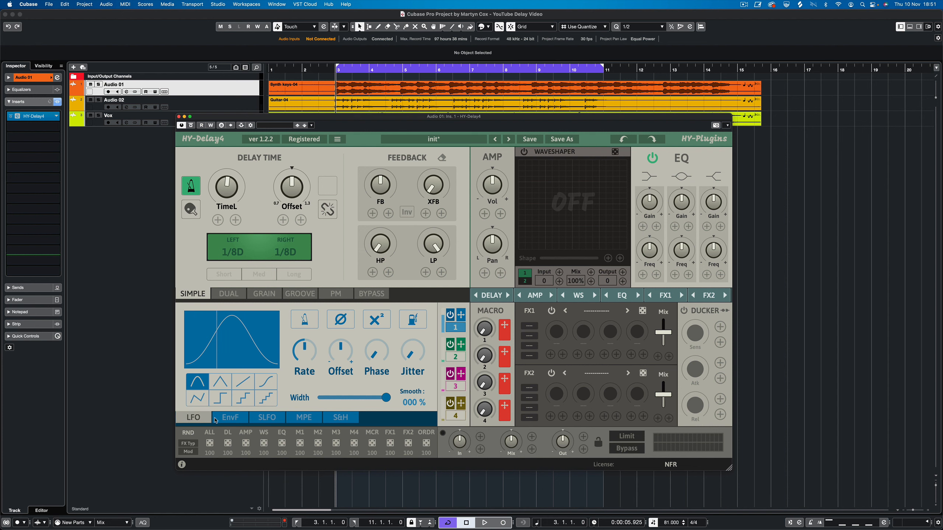
{"action": "left_click", "coordinate": [236, 418]}
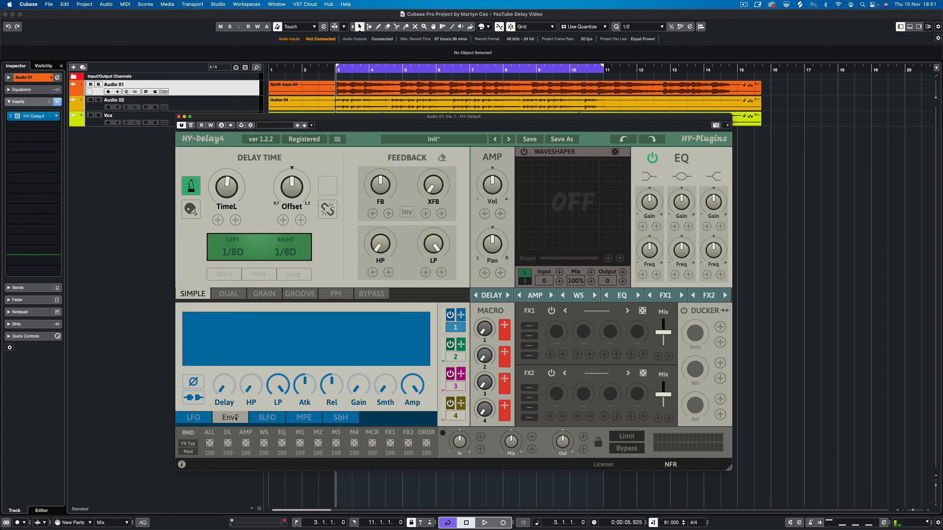
{"action": "left_click", "coordinate": [268, 422]}
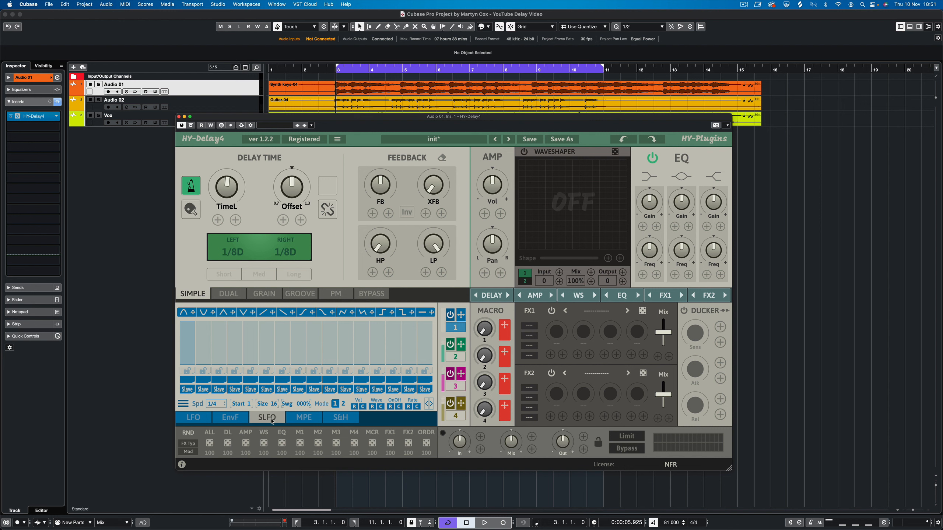
{"action": "left_click", "coordinate": [291, 420]}
{"action": "left_click", "coordinate": [335, 420]}
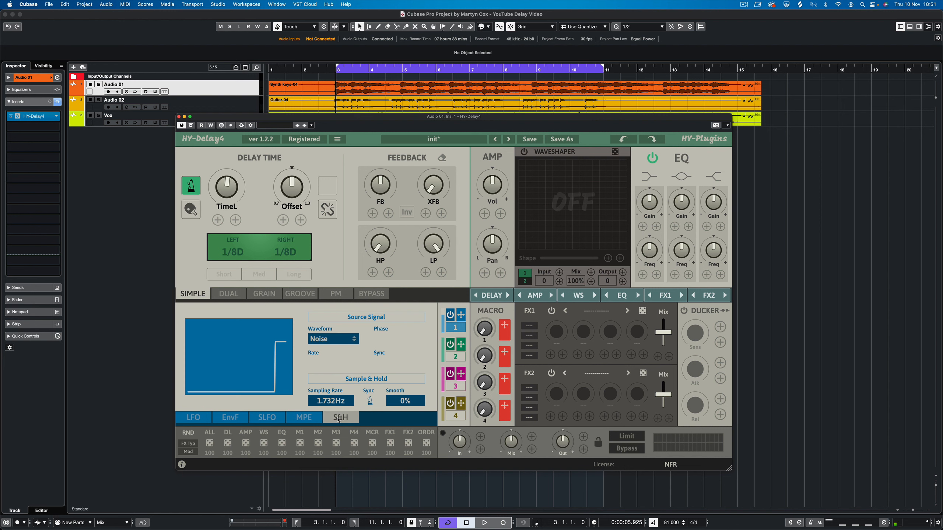
{"action": "left_click", "coordinate": [193, 417]}
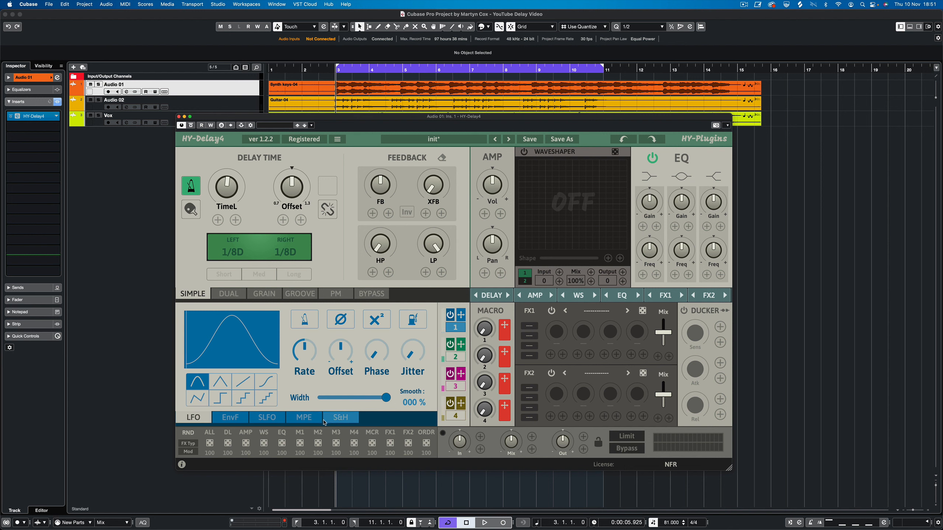
{"action": "left_click", "coordinate": [260, 421]}
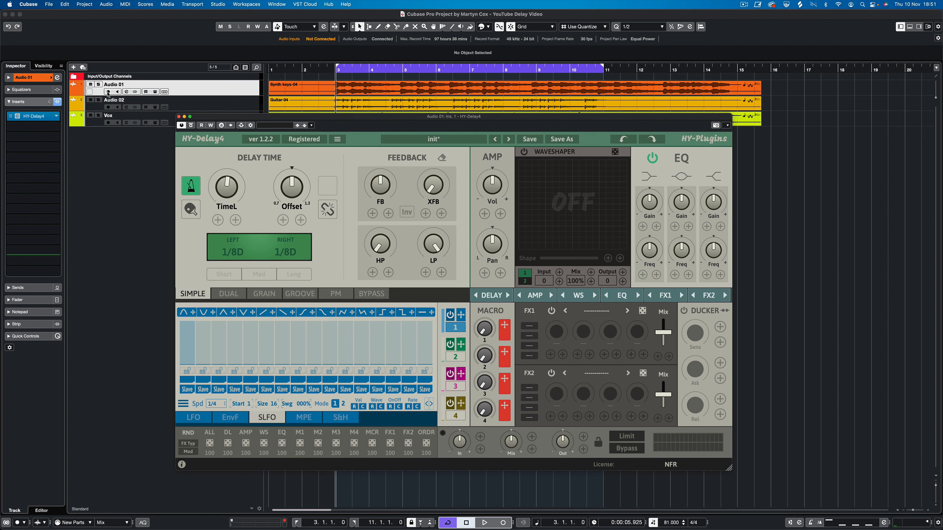
Mute all three audio tracks and run playback with modulator 1 switched back to the LFO type
{"action": "left_click", "coordinate": [90, 84]}
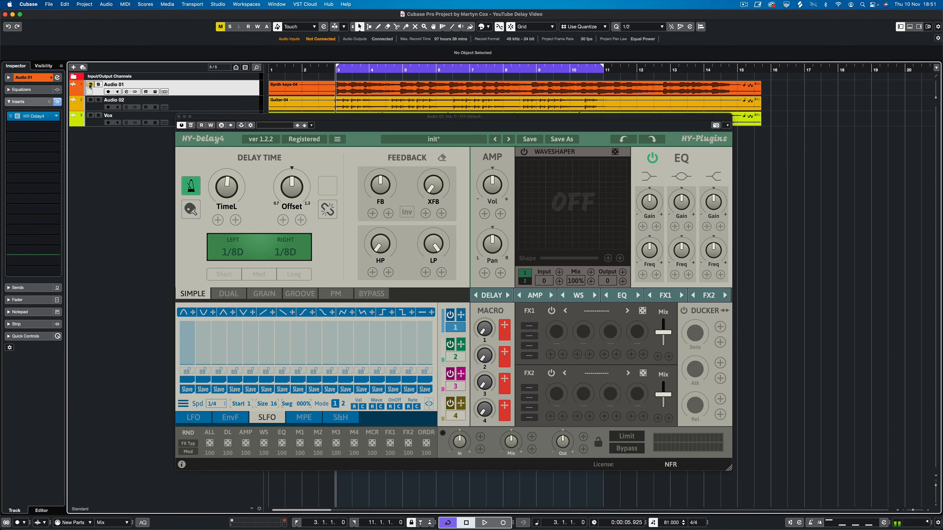
{"action": "key", "text": "space"}
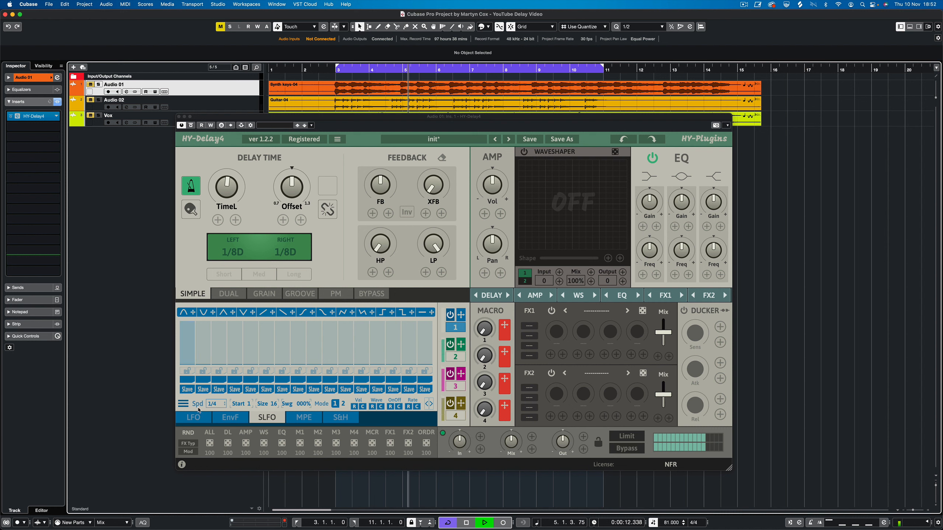
{"action": "key", "text": "space"}
{"action": "left_click", "coordinate": [207, 418]}
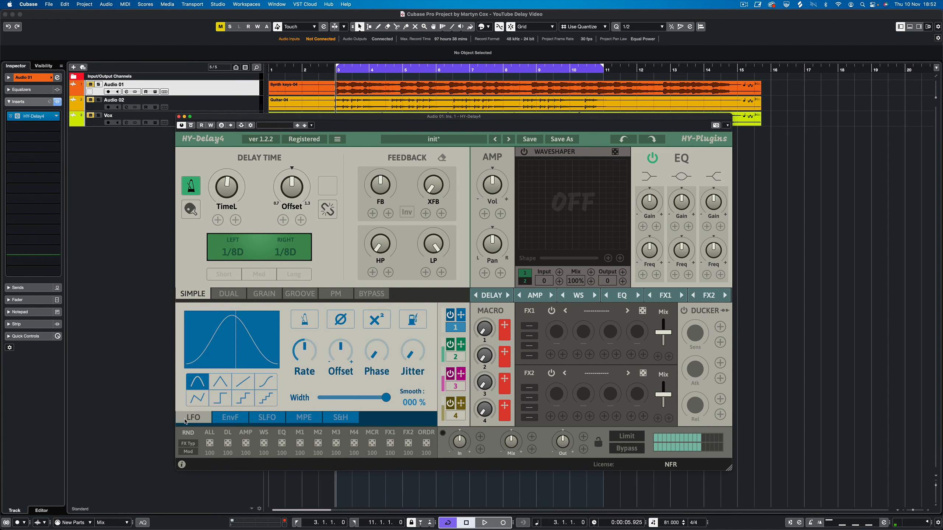
{"action": "key", "text": "space"}
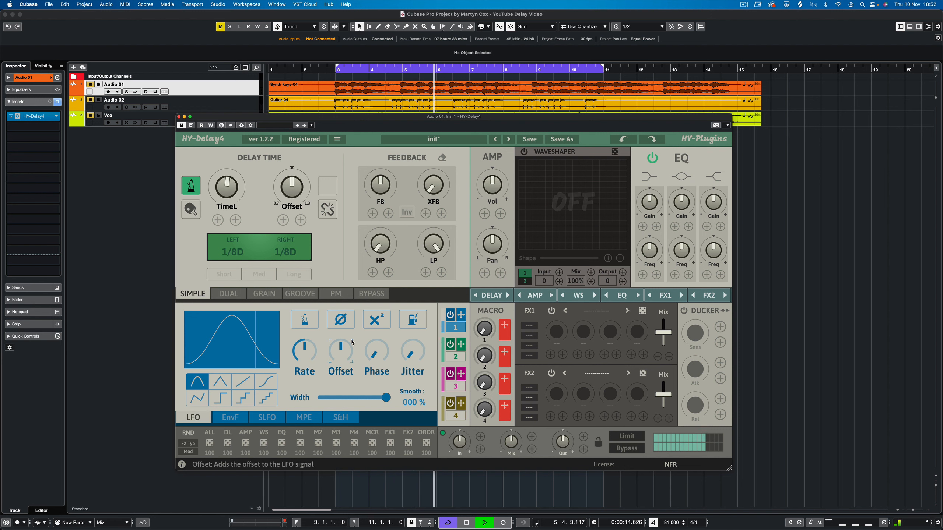
Lower the feedback lowpass cutoff to mid-range, try modulating it with modulator 1's LFO, and clear that assignment
{"action": "left_click_drag", "start_coordinate": [460, 315], "coordinate": [443, 274]}
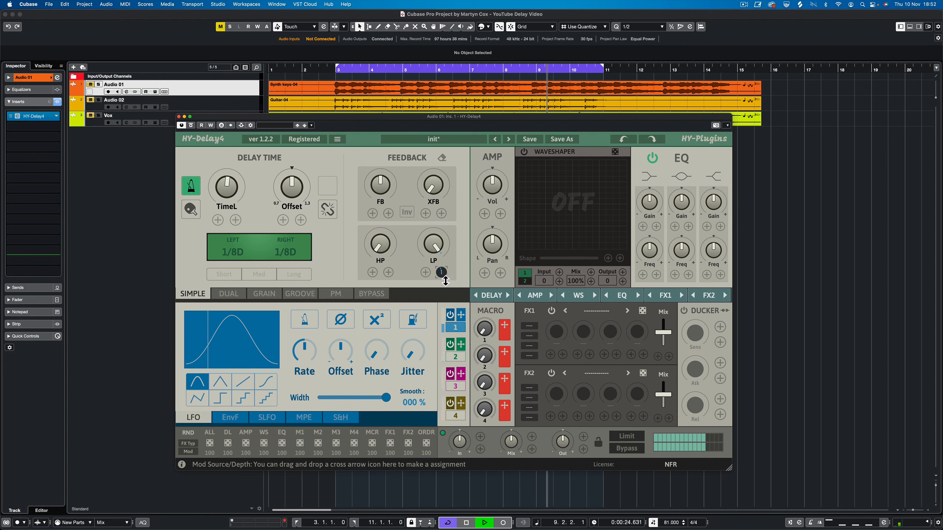
{"action": "mouse_move", "coordinate": [445, 281]}
{"action": "left_mouse_down"}
{"action": "mouse_move", "coordinate": [446, 293]}
{"action": "mouse_move", "coordinate": [445, 279]}
{"action": "left_mouse_up"}
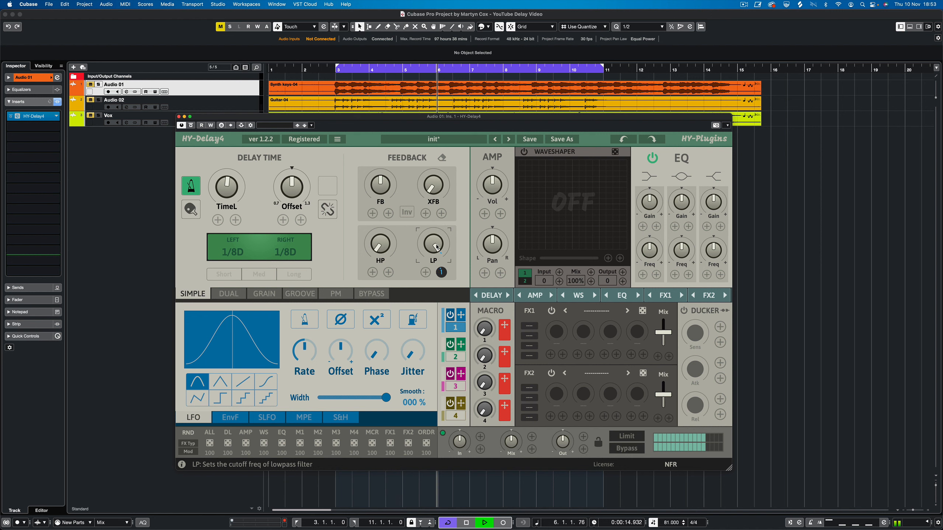
{"action": "left_click_drag", "start_coordinate": [443, 272], "coordinate": [441, 221]}
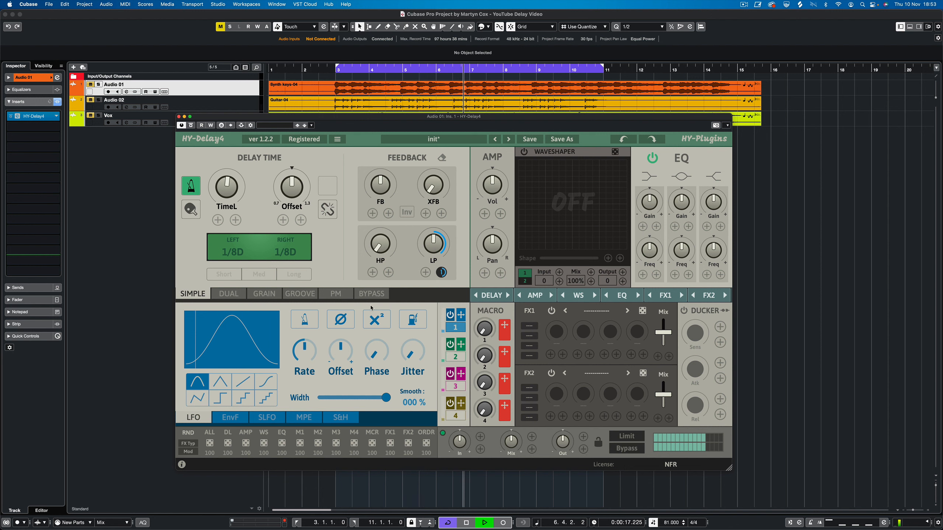
{"action": "left_click", "coordinate": [441, 273]}
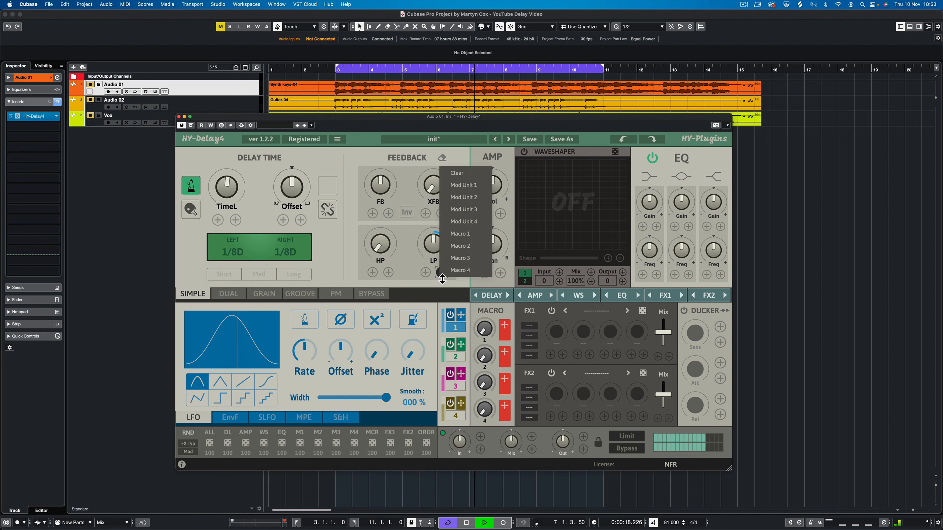
{"action": "left_click", "coordinate": [467, 171]}
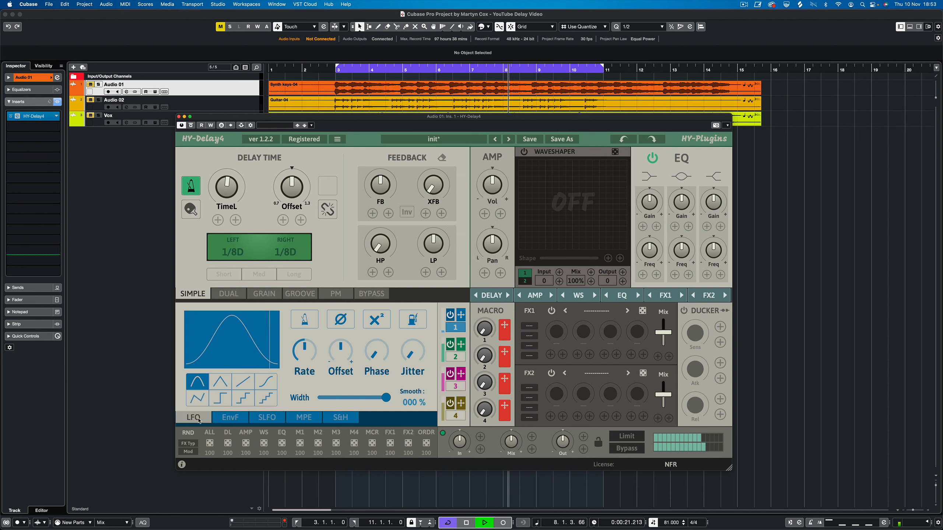
Switch modulator 1 to SLFO, draw varied step amplitudes, and assign square, zigzag and flat waveforms to steps 3, 12 and 15
{"action": "left_click", "coordinate": [269, 418]}
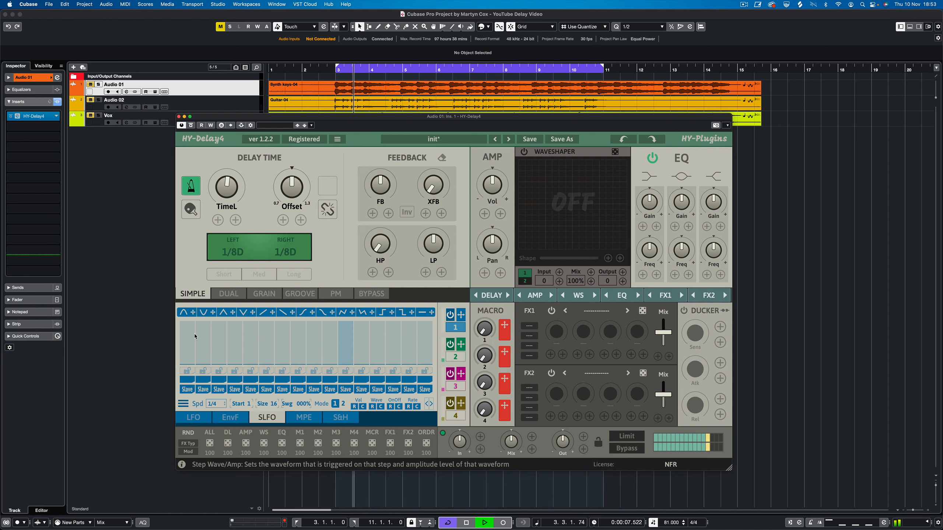
{"action": "mouse_move", "coordinate": [188, 353]}
{"action": "left_mouse_down"}
{"action": "mouse_move", "coordinate": [188, 333]}
{"action": "mouse_move", "coordinate": [204, 325]}
{"action": "mouse_move", "coordinate": [238, 347]}
{"action": "mouse_move", "coordinate": [383, 349]}
{"action": "mouse_move", "coordinate": [350, 355]}
{"action": "left_mouse_up"}
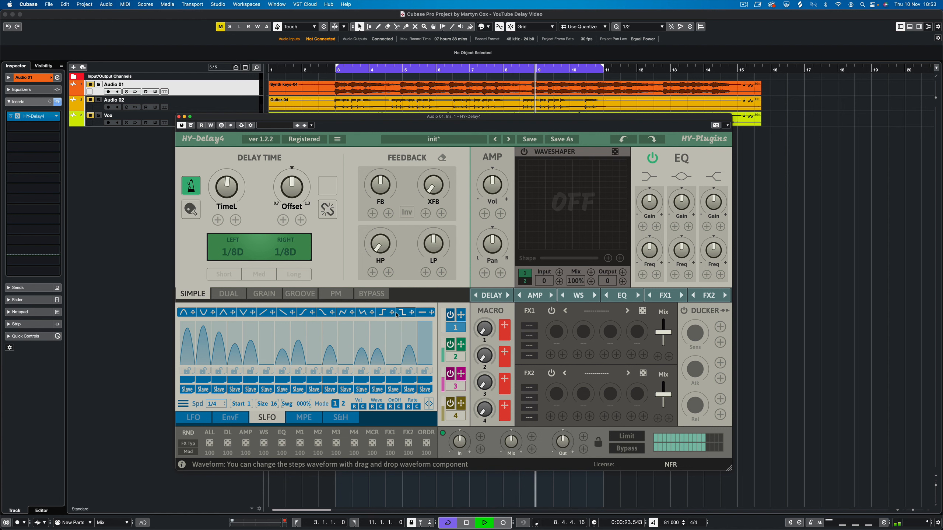
{"action": "left_click_drag", "start_coordinate": [384, 315], "coordinate": [221, 344]}
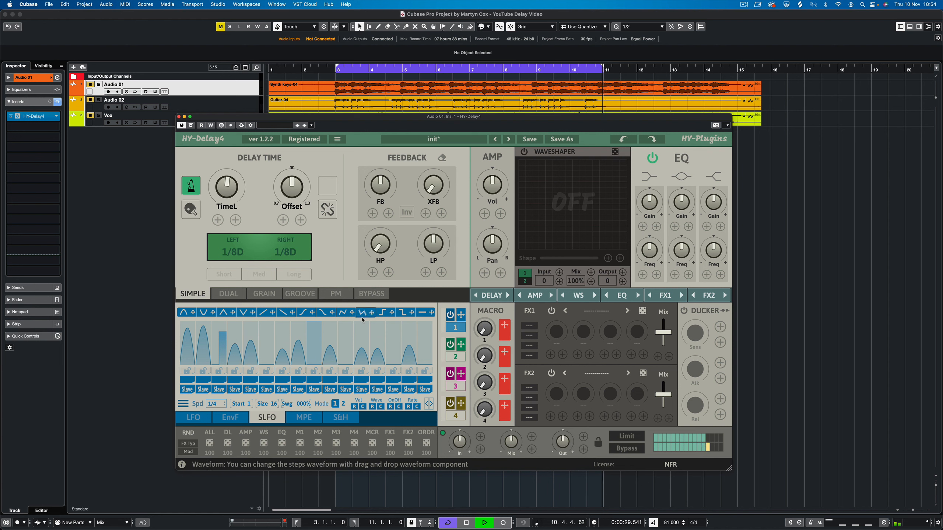
{"action": "left_click_drag", "start_coordinate": [366, 316], "coordinate": [361, 348]}
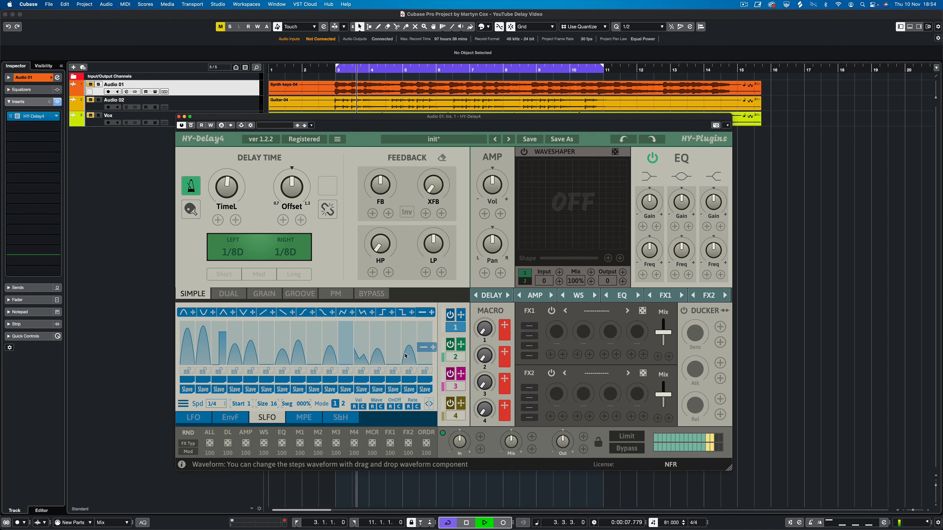
{"action": "left_click_drag", "start_coordinate": [422, 312], "coordinate": [408, 351]}
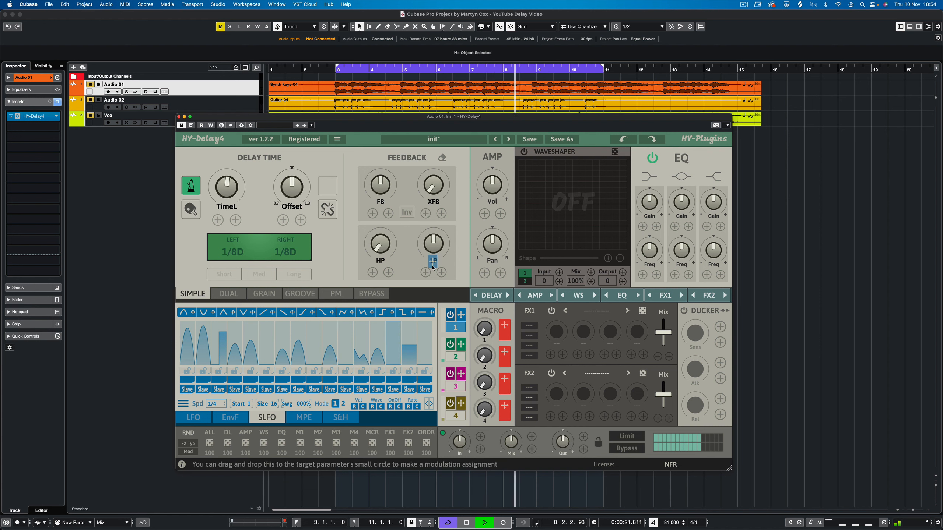
Try assigning modulator 1 to the feedback LP with negative depth and to HP, XFB and the delay Offset with positive depth
{"action": "left_click_drag", "start_coordinate": [429, 274], "coordinate": [429, 300]}
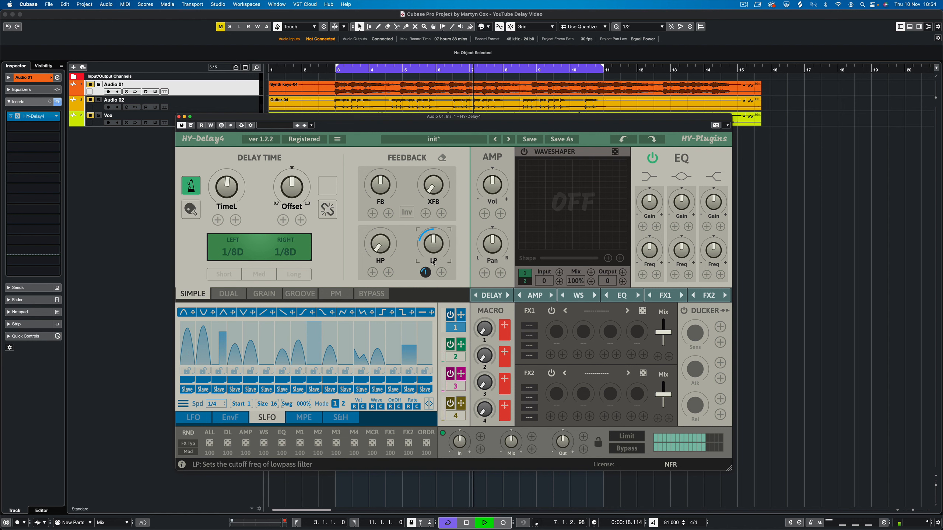
{"action": "left_click_drag", "start_coordinate": [455, 318], "coordinate": [391, 253]}
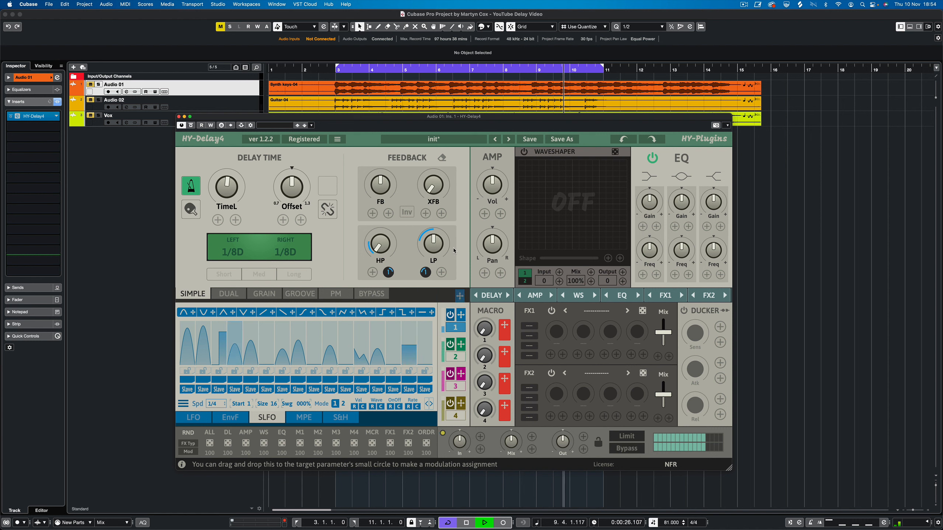
{"action": "left_click_drag", "start_coordinate": [445, 216], "coordinate": [444, 194]}
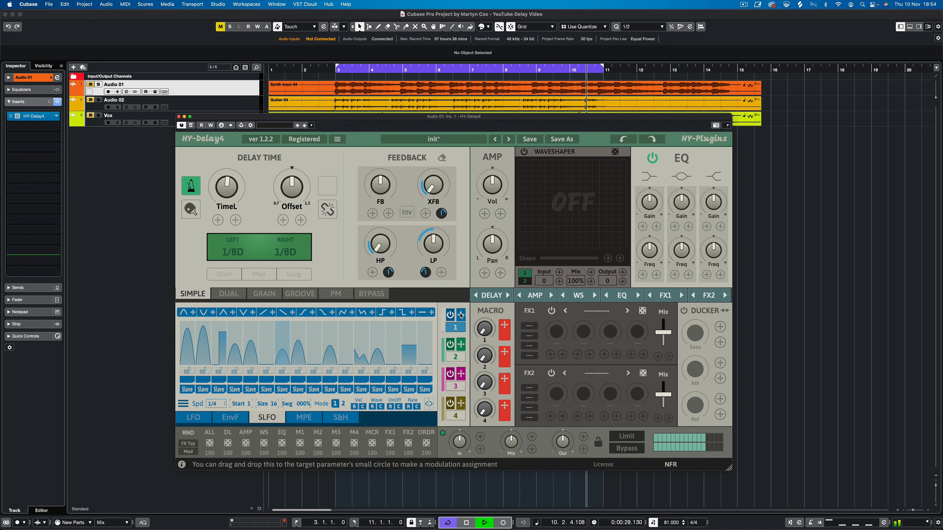
{"action": "left_click_drag", "start_coordinate": [293, 219], "coordinate": [302, 207]}
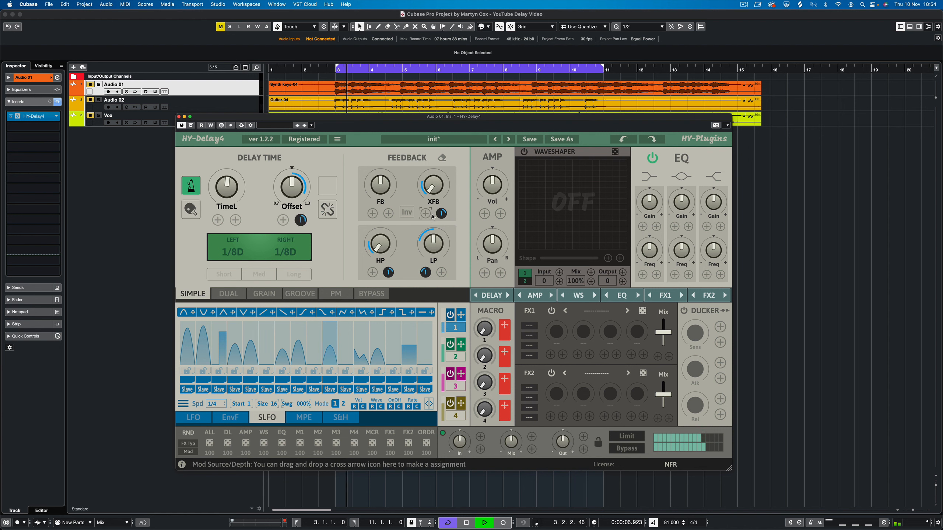
Clear the modulator 1 assignments from the delay Offset and the feedback XFB, LP and HP
{"action": "right_click", "coordinate": [303, 223]}
{"action": "left_click", "coordinate": [319, 227]}
{"action": "right_click", "coordinate": [441, 214]}
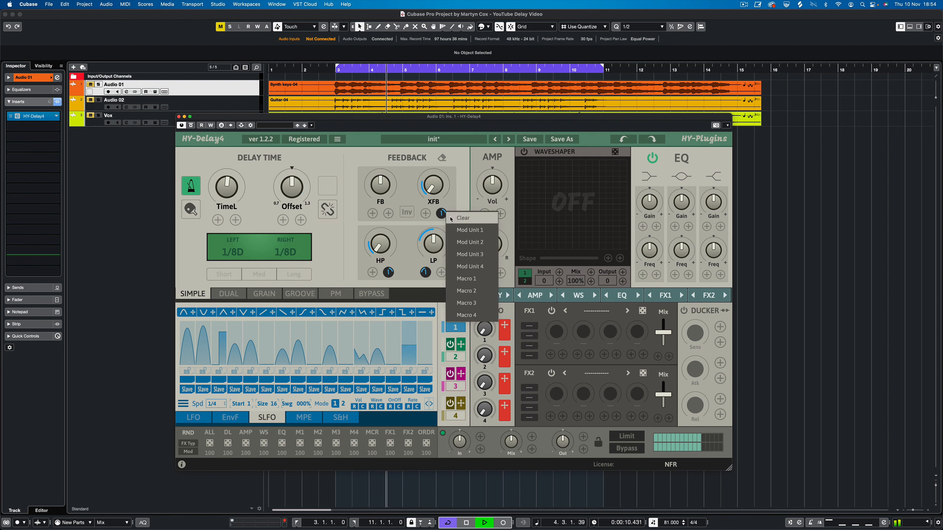
{"action": "left_click", "coordinate": [455, 219]}
{"action": "right_click", "coordinate": [425, 273]}
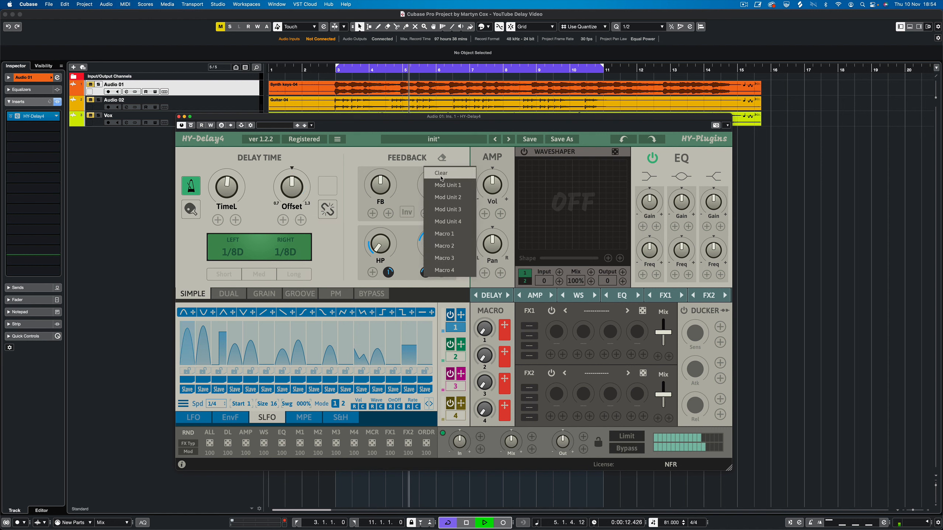
{"action": "left_click", "coordinate": [447, 171]}
{"action": "right_click", "coordinate": [388, 272]}
{"action": "left_click", "coordinate": [405, 167]}
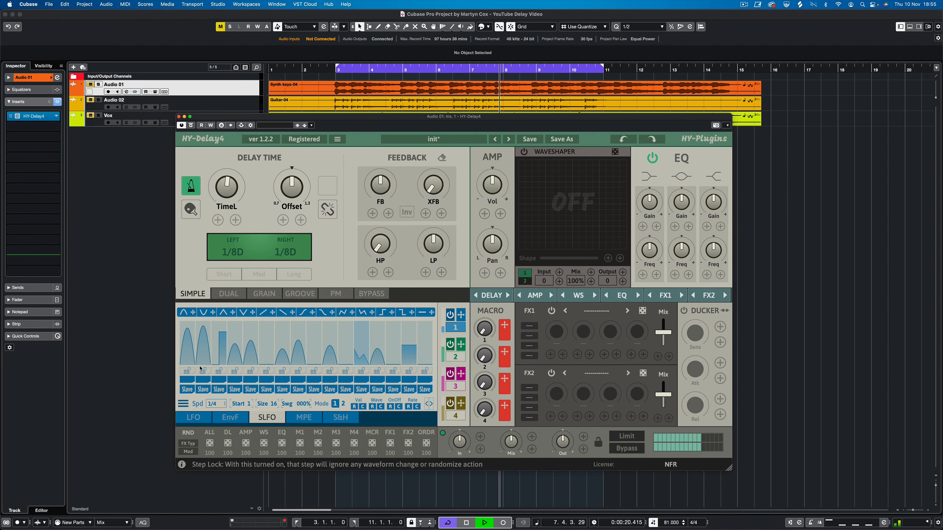
Solo Audio 01 and assign modulator 1 to the TimeL delay time with negative depth, auditioning it in playback
{"action": "left_click", "coordinate": [99, 86]}
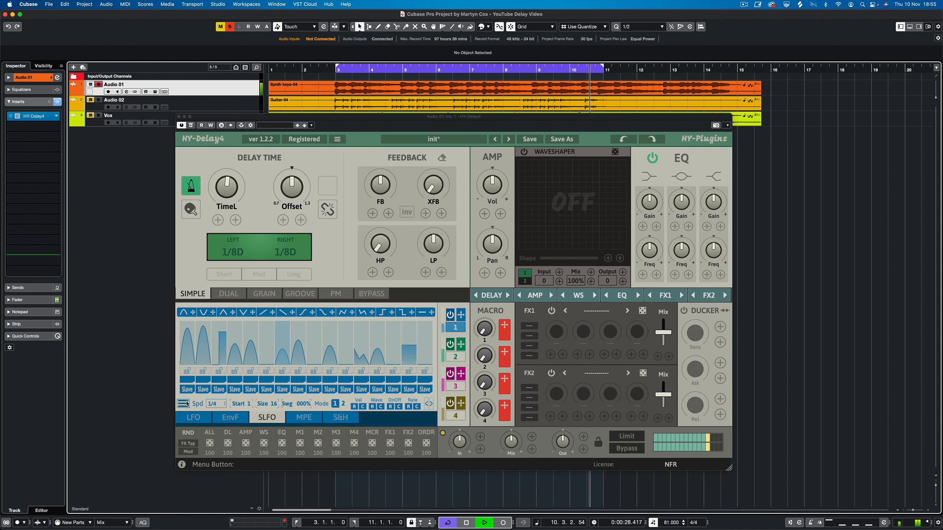
{"action": "key", "text": "space"}
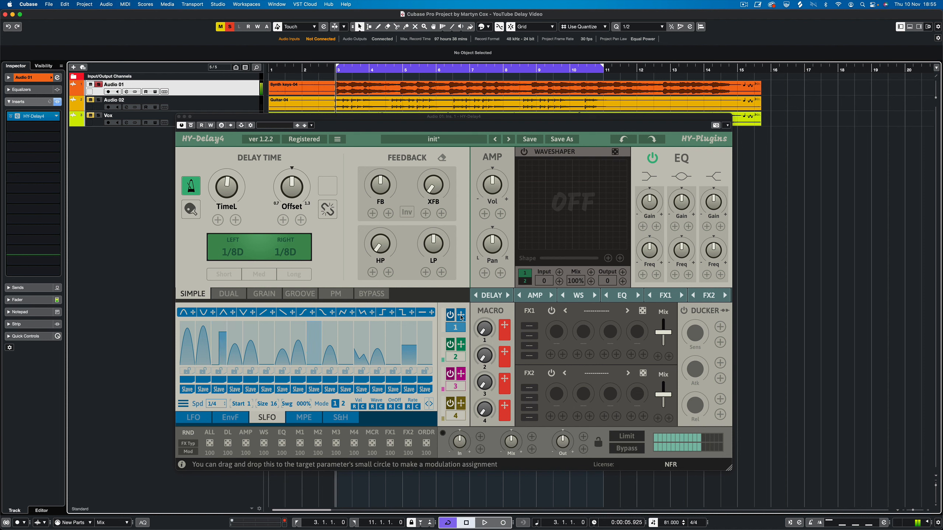
{"action": "left_click_drag", "start_coordinate": [460, 320], "coordinate": [333, 253]}
{"action": "left_click_drag", "start_coordinate": [214, 220], "coordinate": [218, 221]}
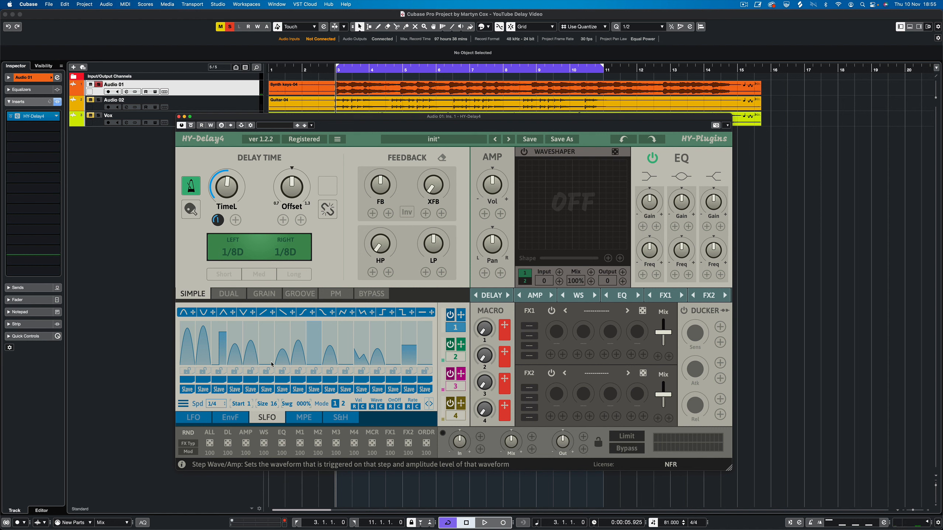
{"action": "key", "text": "space"}
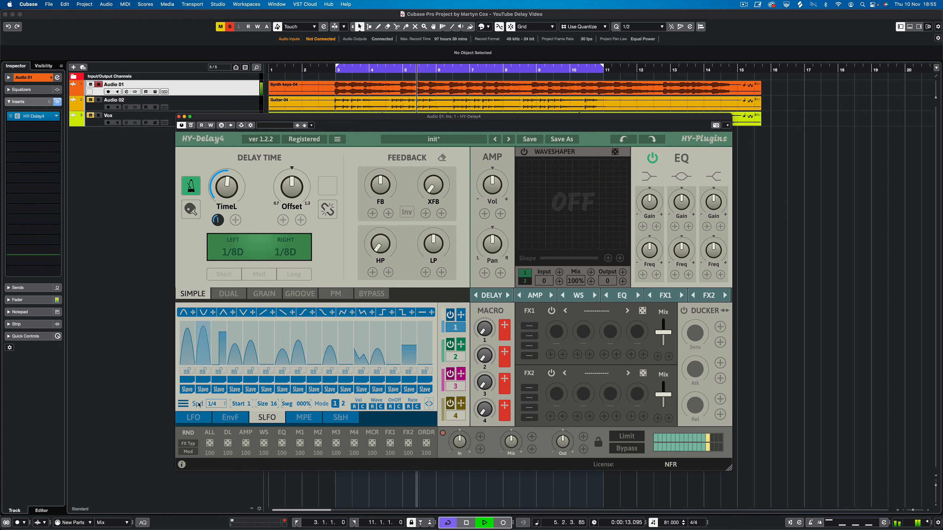
{"action": "key", "text": "space"}
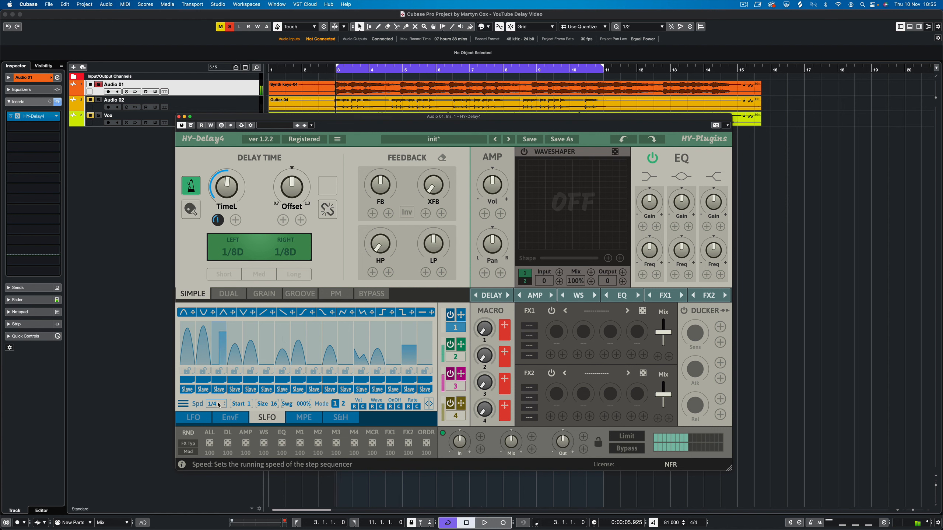
Set the SLFO speed to 1/16, raise the amplitudes of steps 5, 8 and 10, and audition the sequence
{"action": "left_click", "coordinate": [214, 404]}
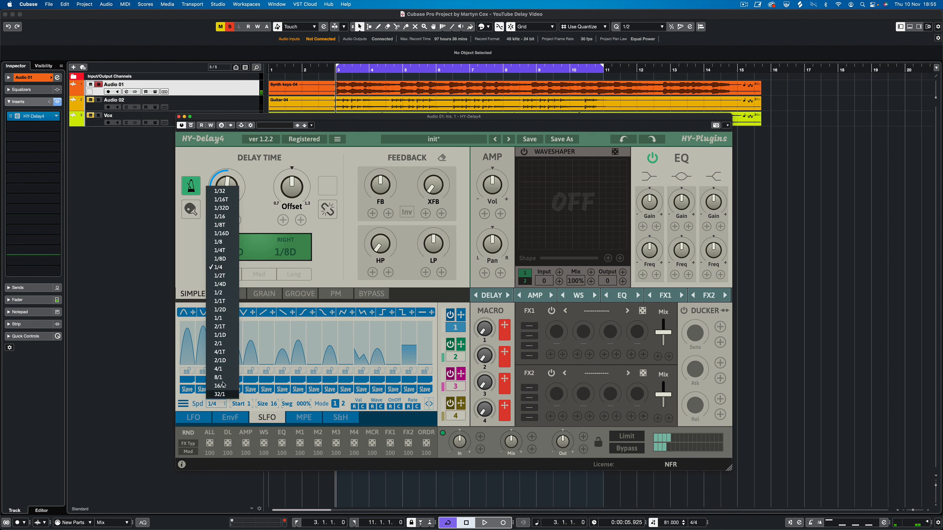
{"action": "left_click", "coordinate": [219, 216]}
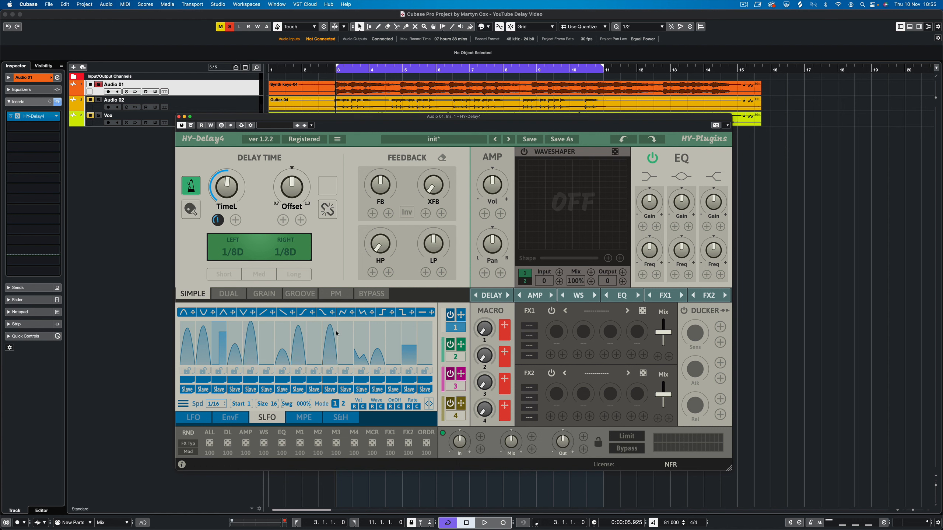
{"action": "key", "text": "space"}
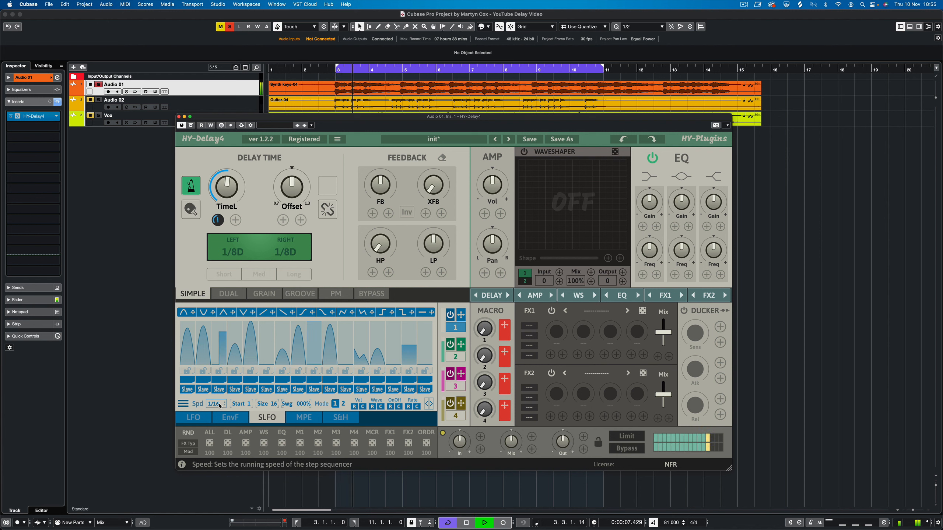
{"action": "key", "text": "space"}
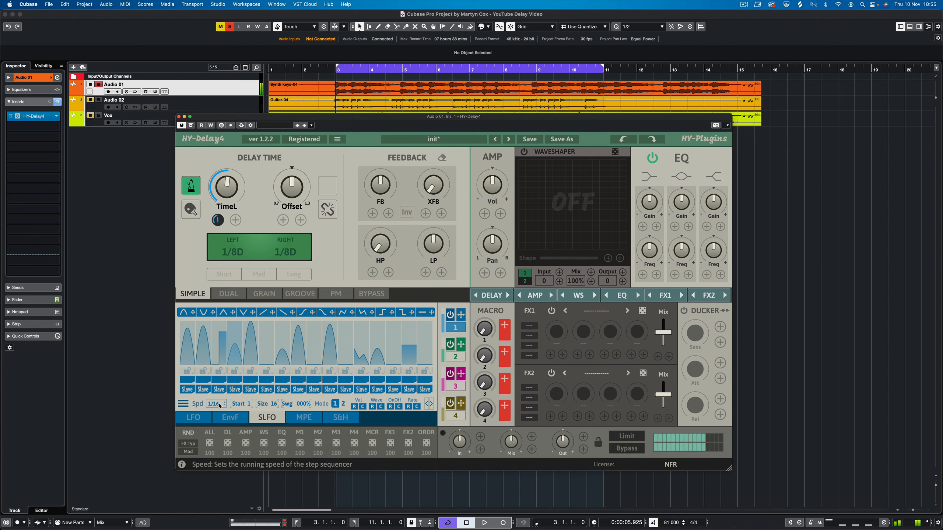
{"action": "left_click", "coordinate": [219, 405]}
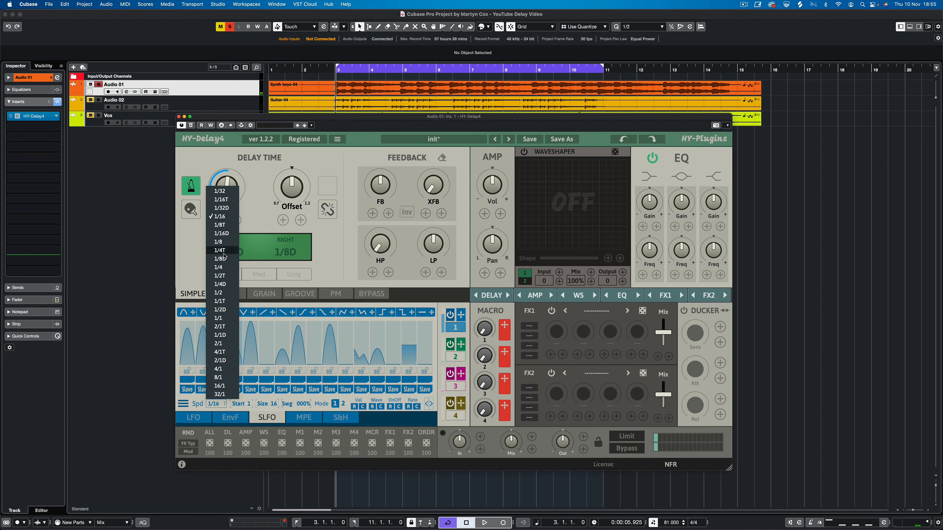
{"action": "left_click", "coordinate": [198, 405]}
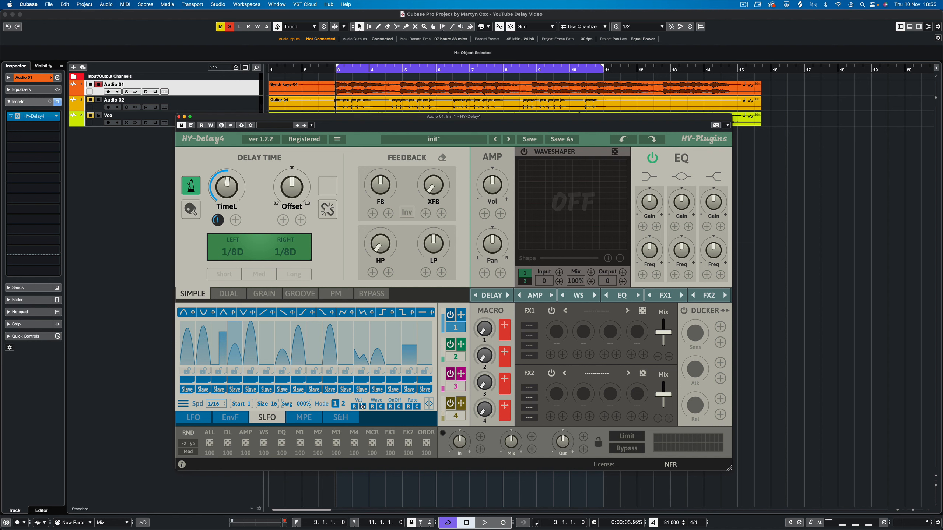
Look through the SLFO preset options for saving, clipboard copying, factory presets and the preset folder
{"action": "left_click", "coordinate": [183, 404]}
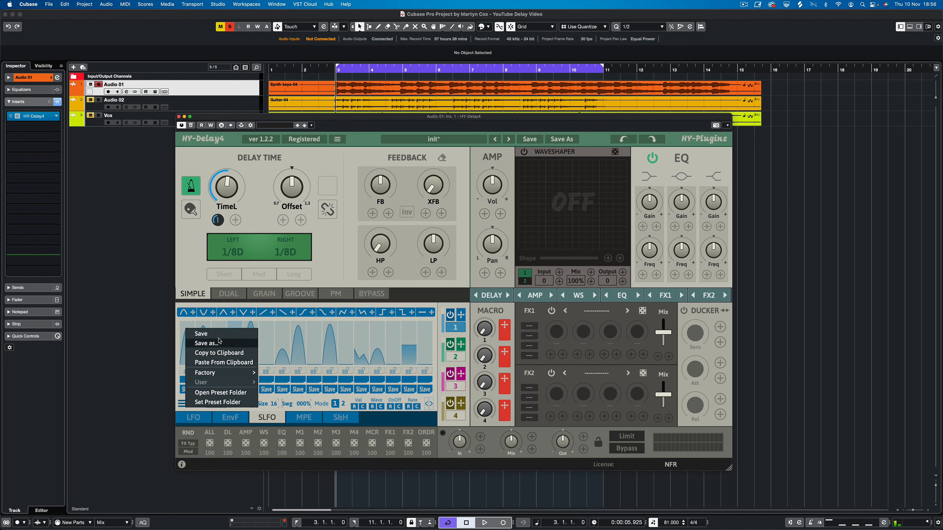
{"action": "left_click", "coordinate": [406, 297]}
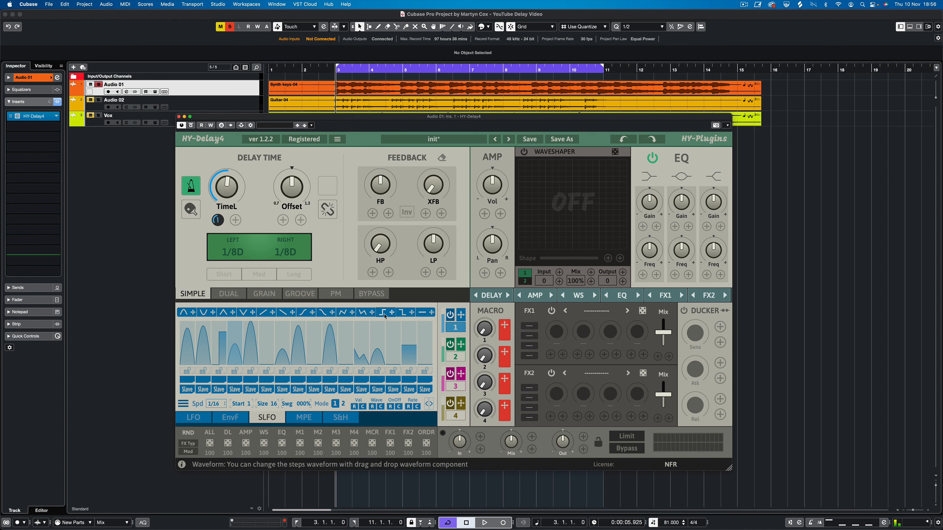
{"action": "left_click", "coordinate": [182, 408]}
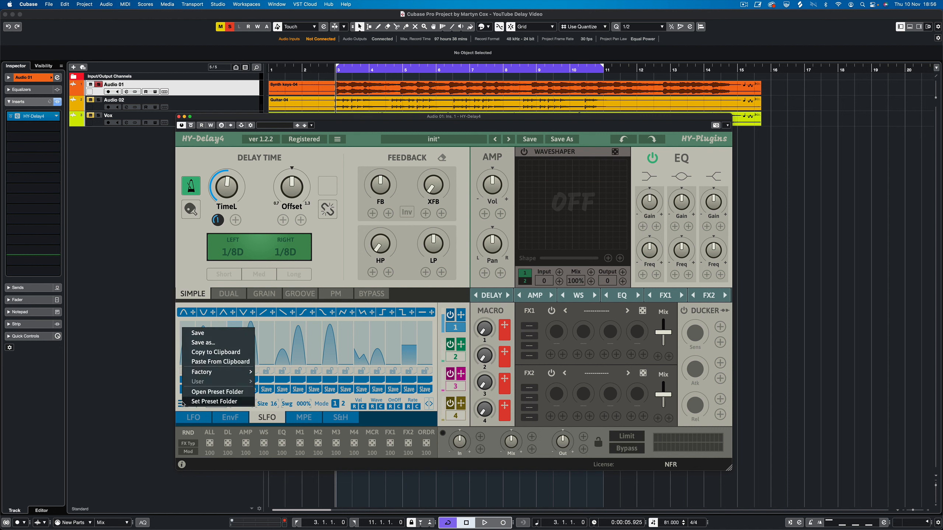
{"action": "left_click", "coordinate": [183, 405]}
View modulator 1's LFO and S&H types for comparison, returning to the SLFO type
{"action": "left_click", "coordinate": [197, 419]}
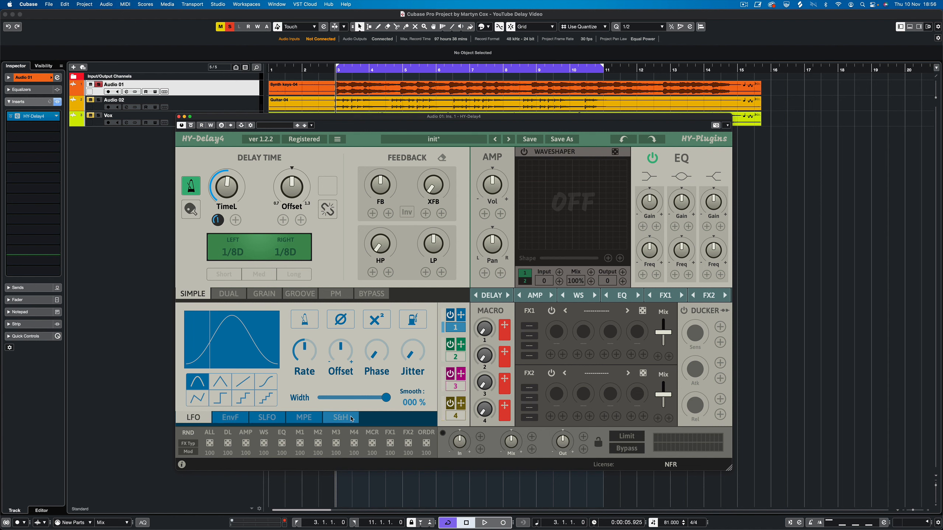
{"action": "left_click", "coordinate": [339, 423]}
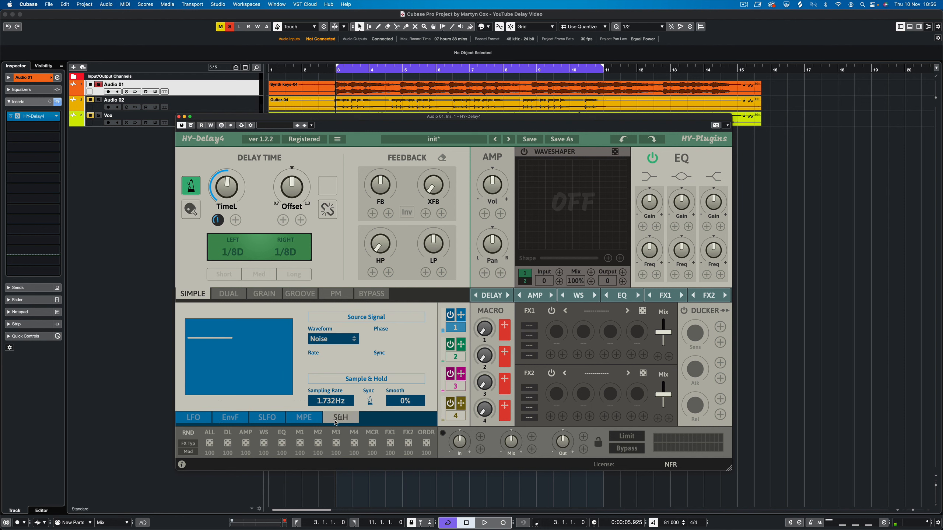
{"action": "left_click", "coordinate": [200, 422]}
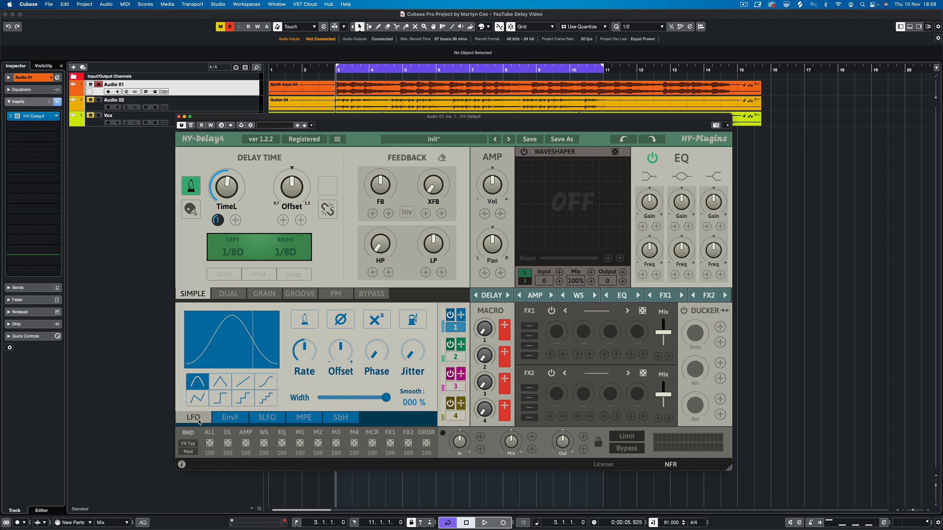
{"action": "left_click", "coordinate": [267, 417]}
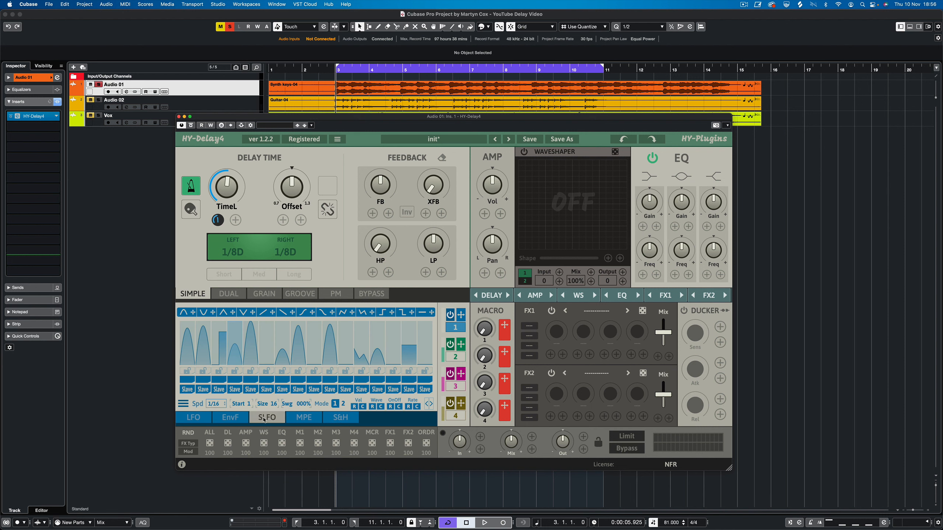
View modulator 1's MPE, S&H and EnvF types, finishing on the LFO type
{"action": "left_click", "coordinate": [304, 417]}
{"action": "left_click", "coordinate": [347, 418]}
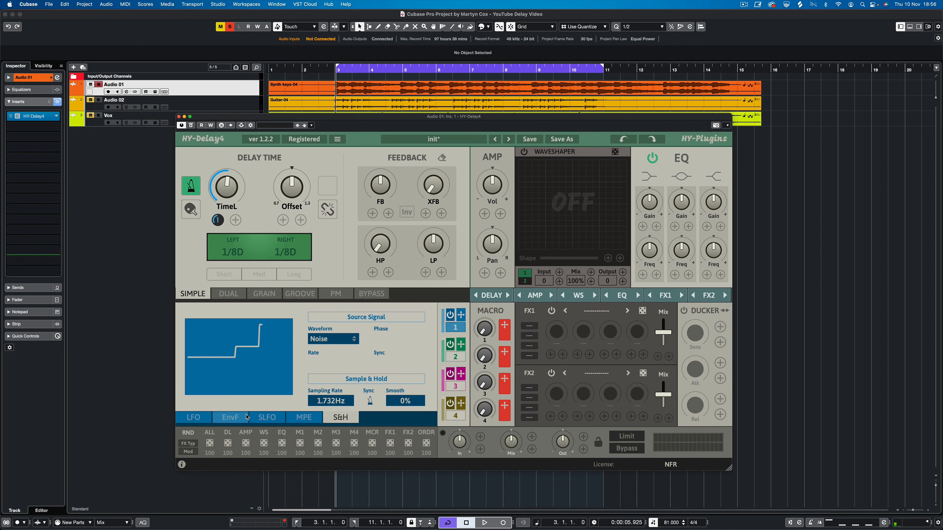
{"action": "left_click", "coordinate": [230, 417]}
{"action": "left_click", "coordinate": [196, 421]}
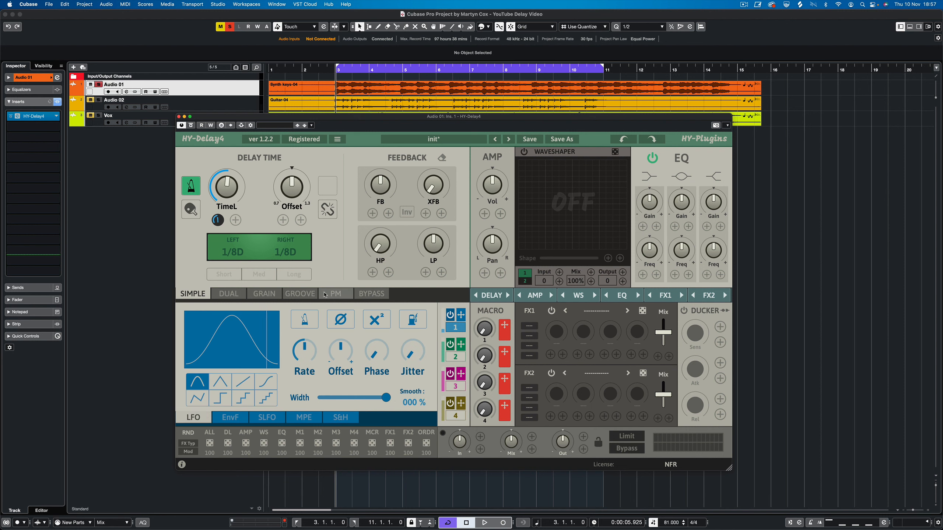
Switch the delay through Dual to Groove mode and compare modulator 1's SLFO and LFO types, ending on LFO
{"action": "left_click", "coordinate": [228, 293]}
{"action": "left_click", "coordinate": [300, 294]}
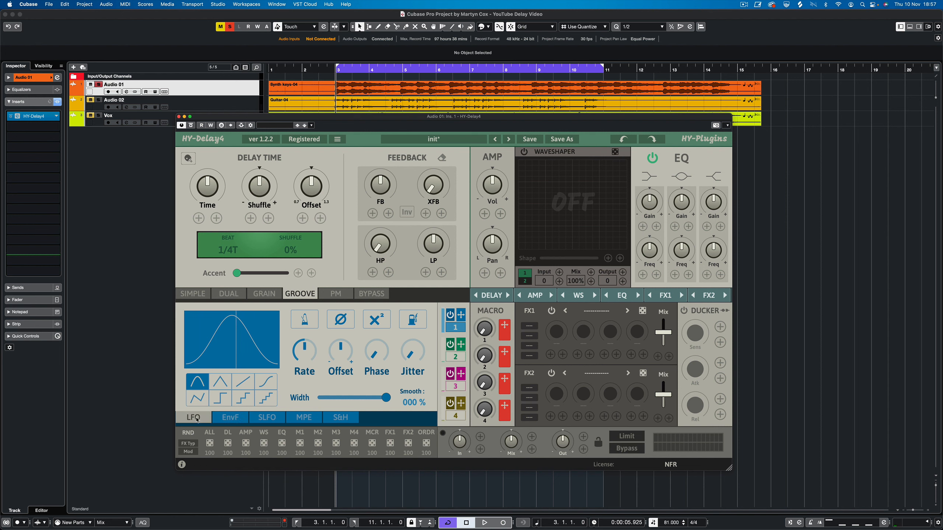
{"action": "left_click", "coordinate": [267, 418]}
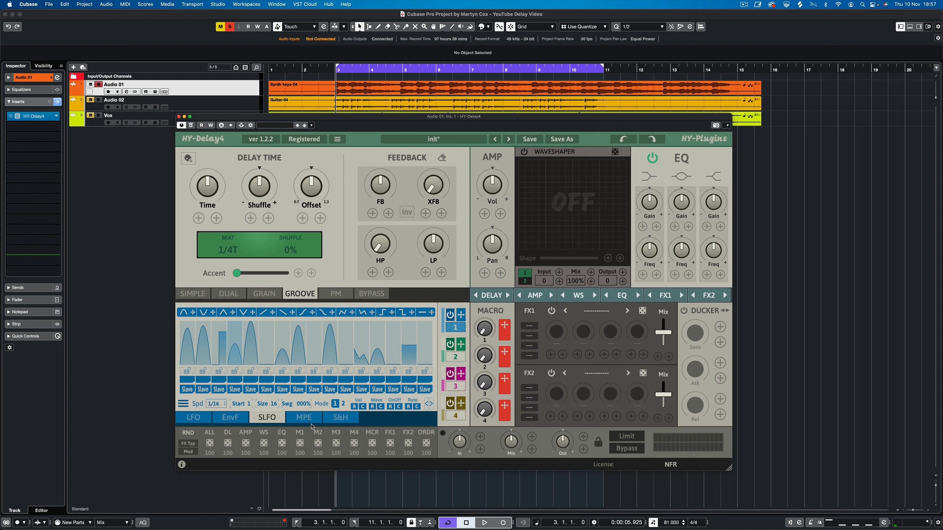
{"action": "left_click", "coordinate": [196, 418]}
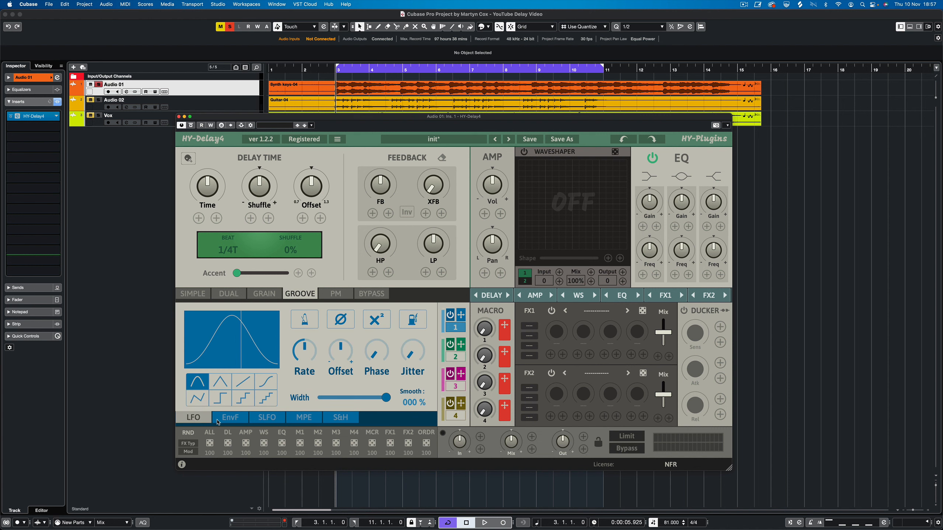
{"action": "left_click", "coordinate": [256, 420]}
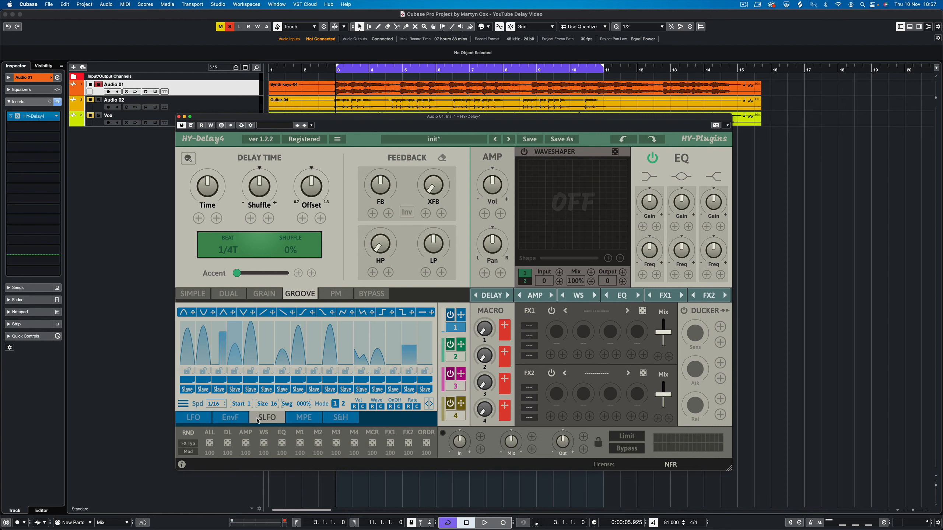
{"action": "left_click", "coordinate": [194, 418]}
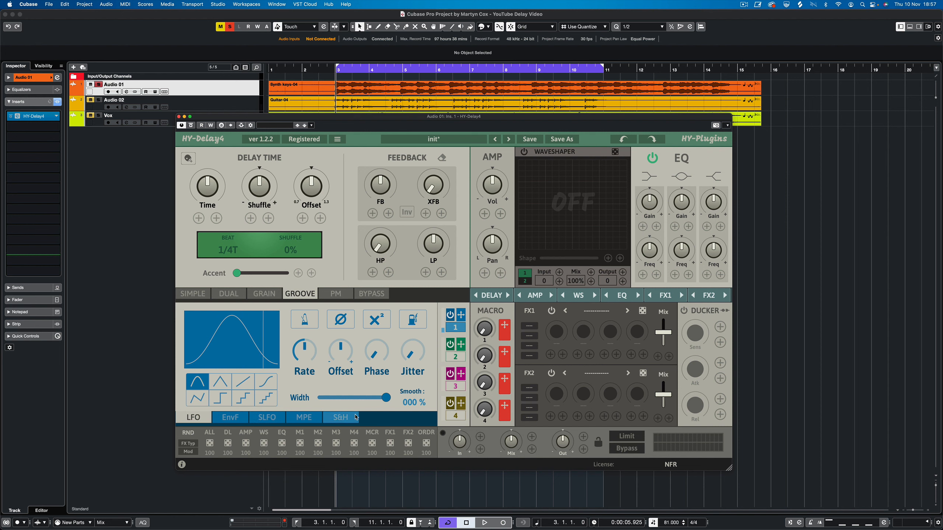
View the LFO settings of modulators 2, 3 and 4, returning to modulator 1
{"action": "left_click", "coordinate": [457, 357]}
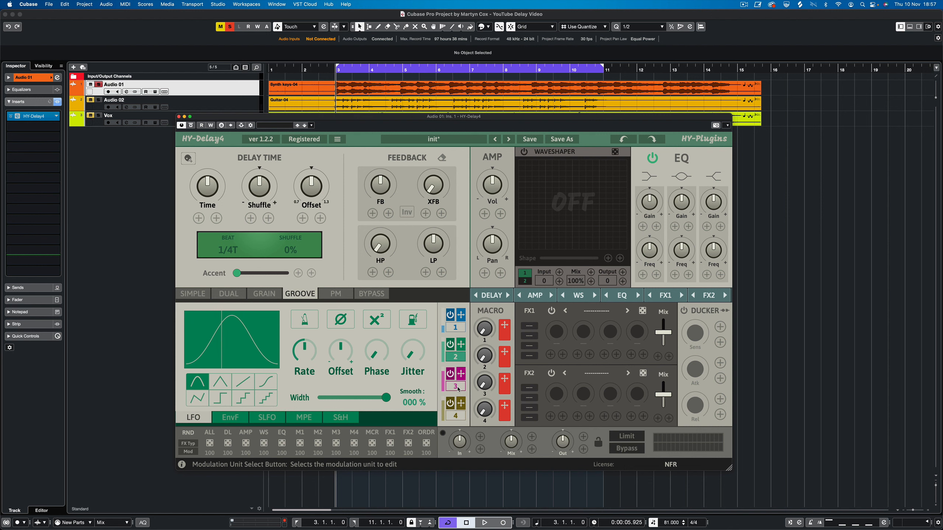
{"action": "left_click", "coordinate": [459, 389]}
{"action": "left_click", "coordinate": [455, 415]}
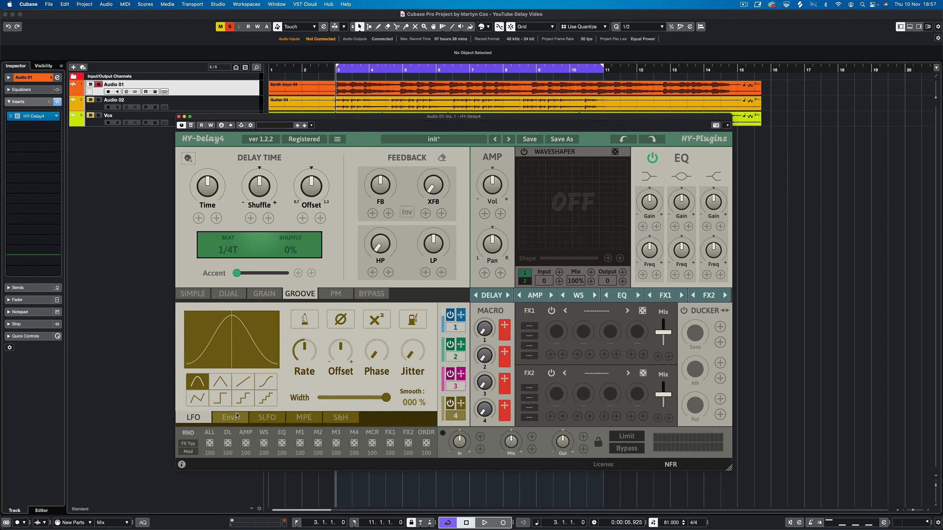
{"action": "left_click", "coordinate": [456, 328]}
{"action": "left_click", "coordinate": [456, 357]}
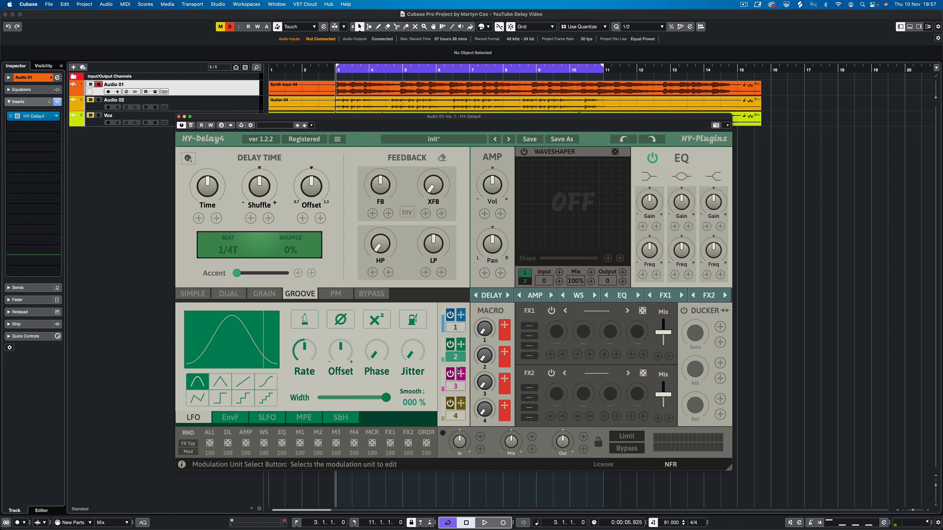
{"action": "left_click", "coordinate": [455, 416]}
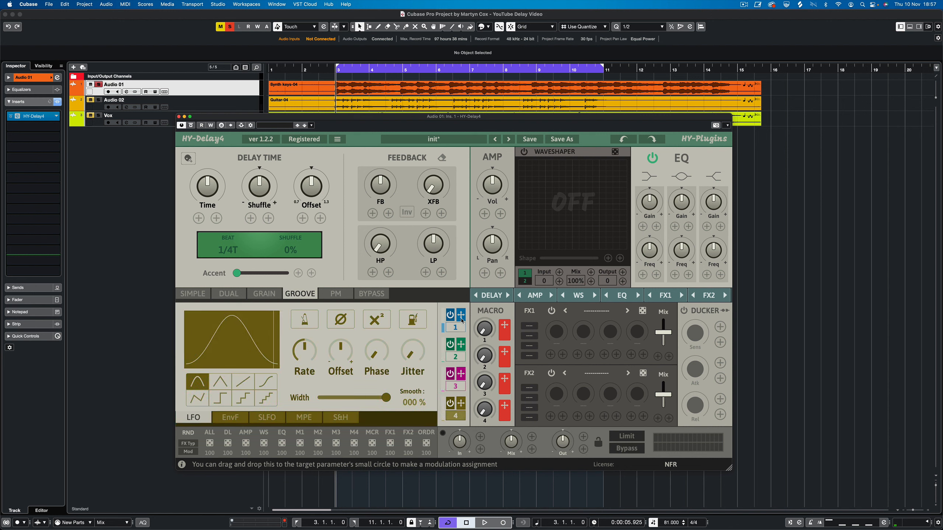
{"action": "left_click_drag", "start_coordinate": [461, 314], "coordinate": [460, 351]}
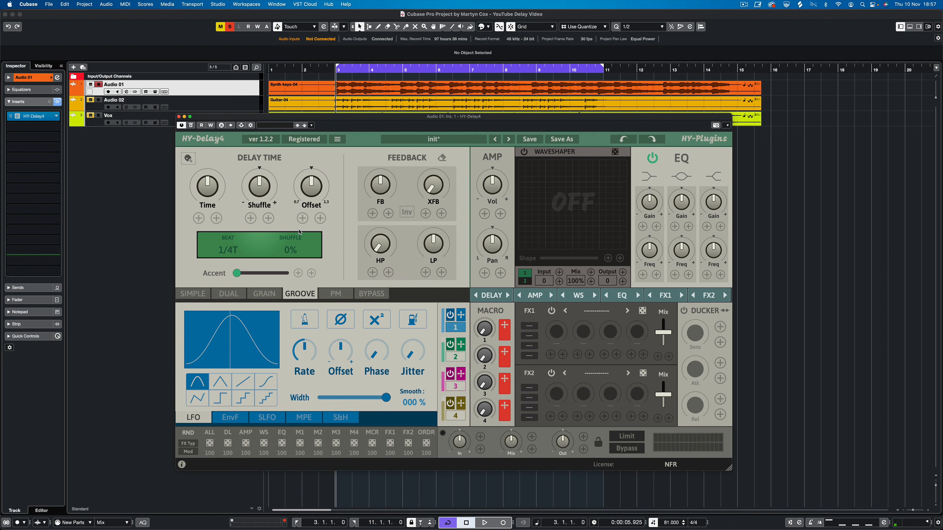
View modulator 2's SLFO type and modulator 3's S&H type, returning modulator 3 to LFO
{"action": "left_click", "coordinate": [456, 358]}
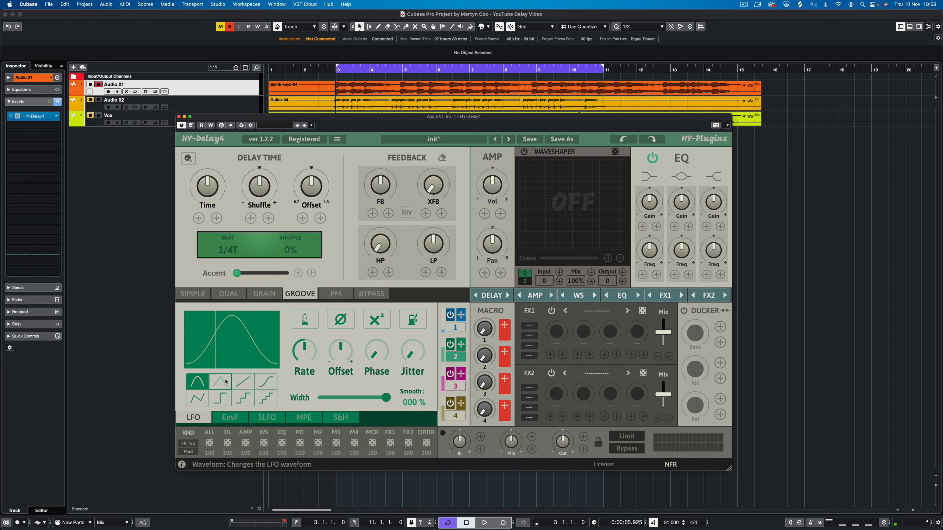
{"action": "left_click", "coordinate": [284, 421]}
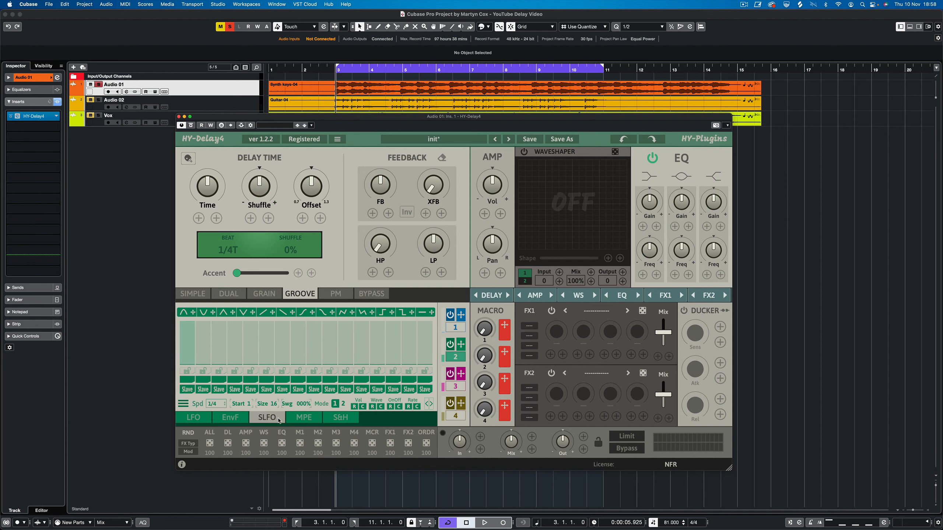
{"action": "left_click", "coordinate": [193, 418]}
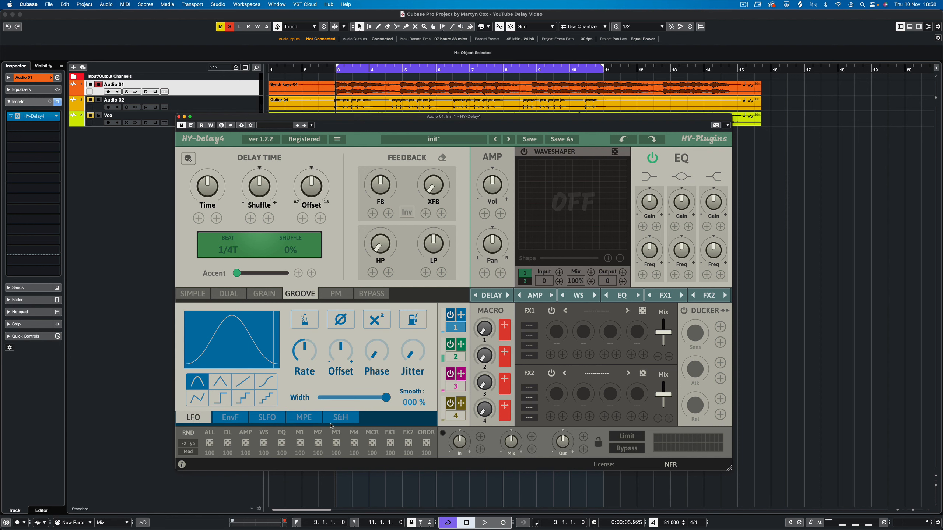
{"action": "left_click", "coordinate": [349, 419]}
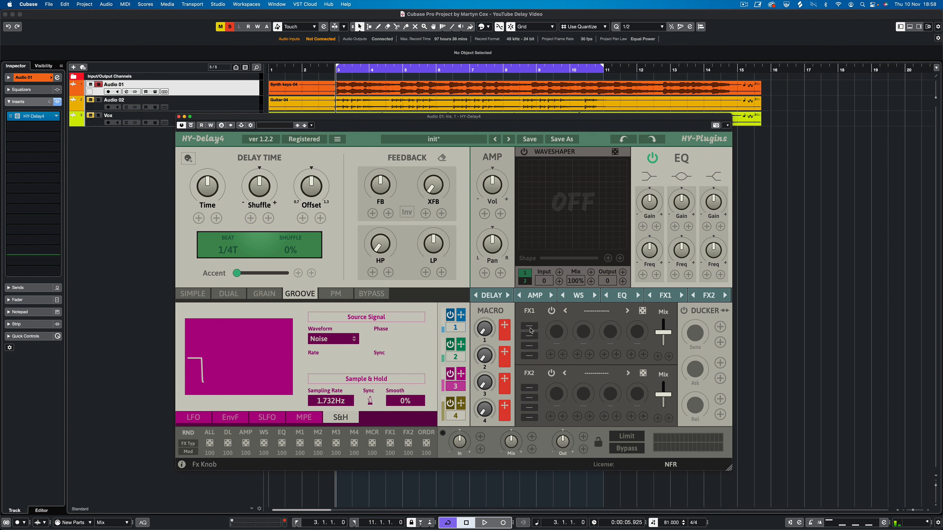
{"action": "left_click", "coordinate": [208, 417]}
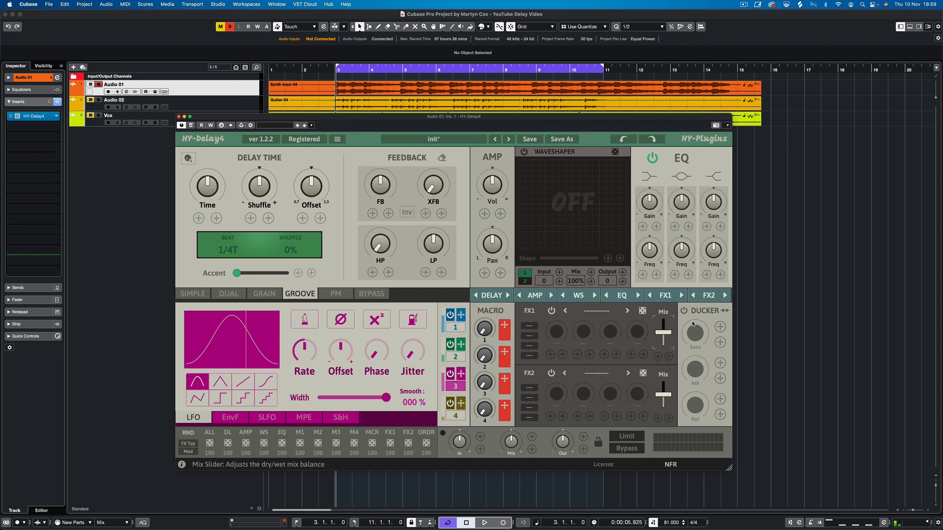
Load PingPong Delay into the FX1 slot and Simple Delay into the FX2 slot
{"action": "left_click", "coordinate": [600, 314]}
{"action": "left_click", "coordinate": [596, 320]}
{"action": "left_click", "coordinate": [596, 311]}
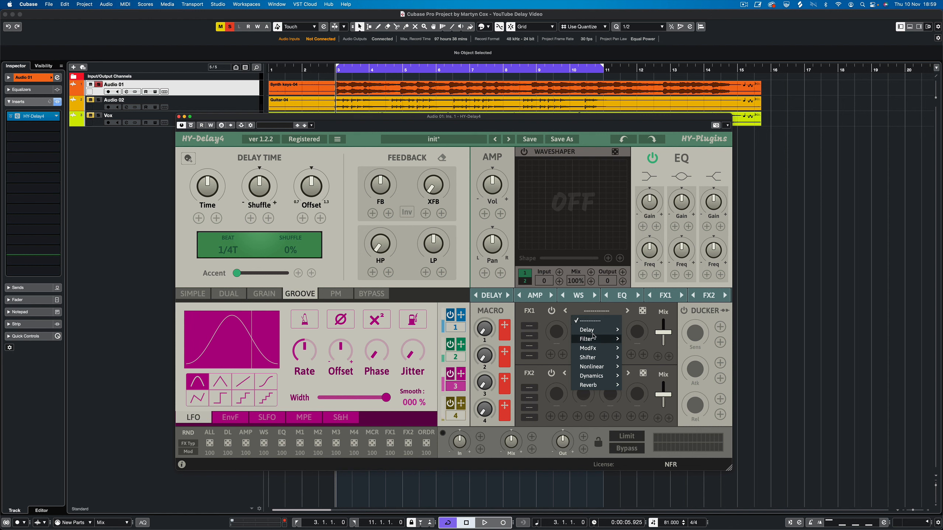
{"action": "mouse_move", "coordinate": [596, 330]}
{"action": "left_click", "coordinate": [653, 302]}
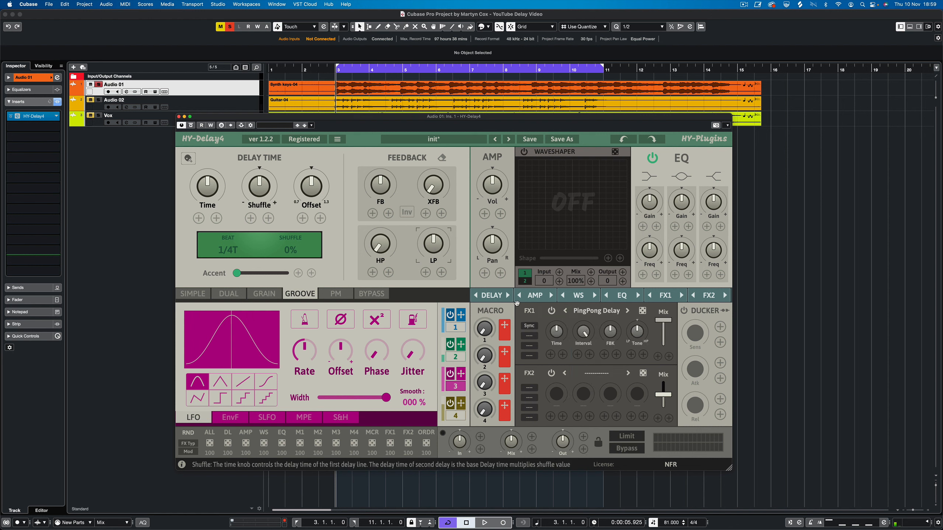
{"action": "left_click", "coordinate": [598, 374]}
{"action": "mouse_move", "coordinate": [602, 392]}
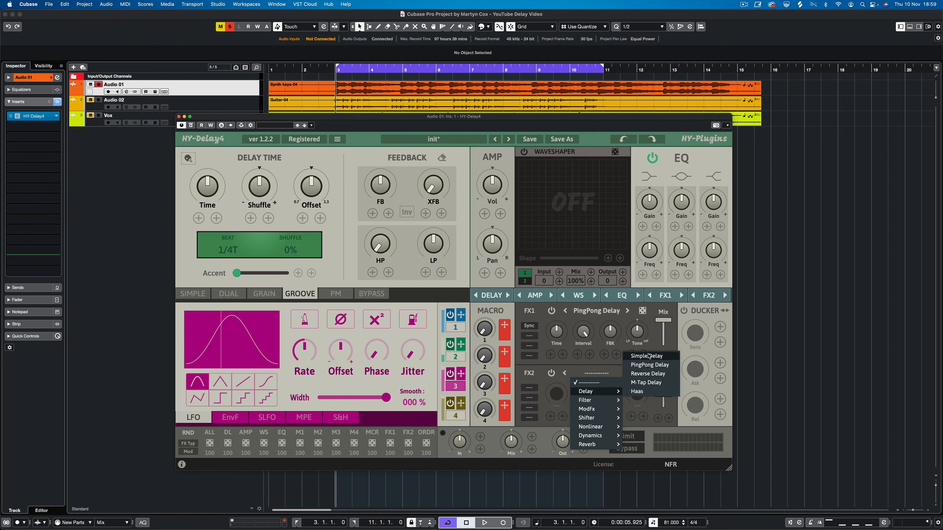
{"action": "left_click", "coordinate": [648, 356]}
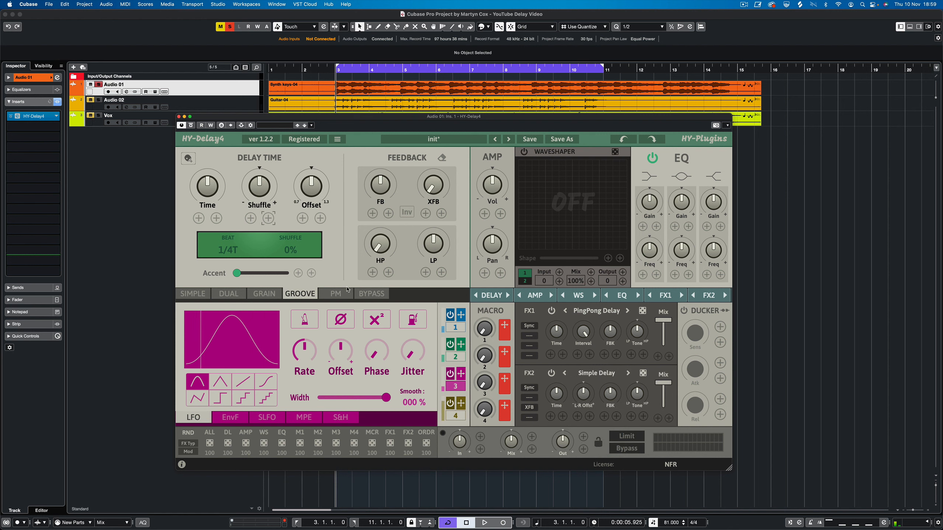
Look through the effect categories available for FX2, including ModFx, Dynamics and Reverb, keeping Simple Delay
{"action": "left_click", "coordinate": [596, 374]}
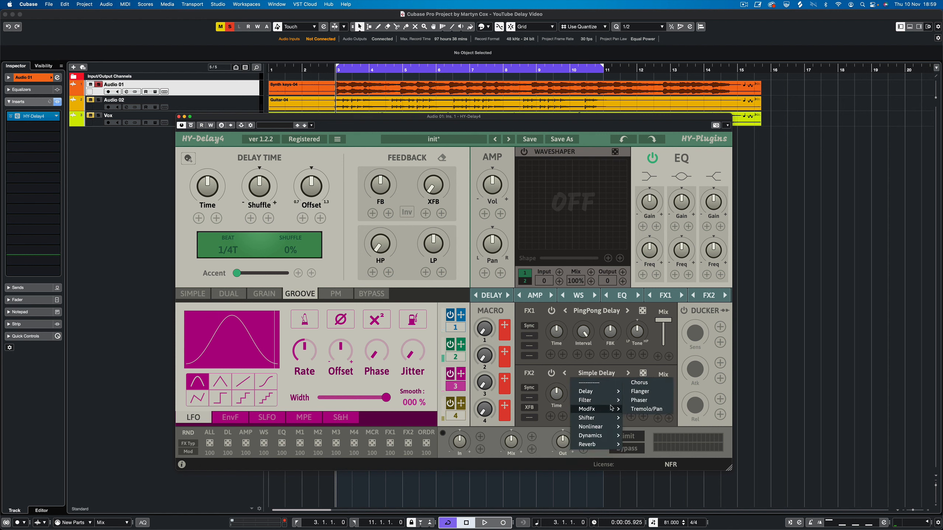
{"action": "mouse_move", "coordinate": [612, 448]}
{"action": "mouse_move", "coordinate": [611, 441]}
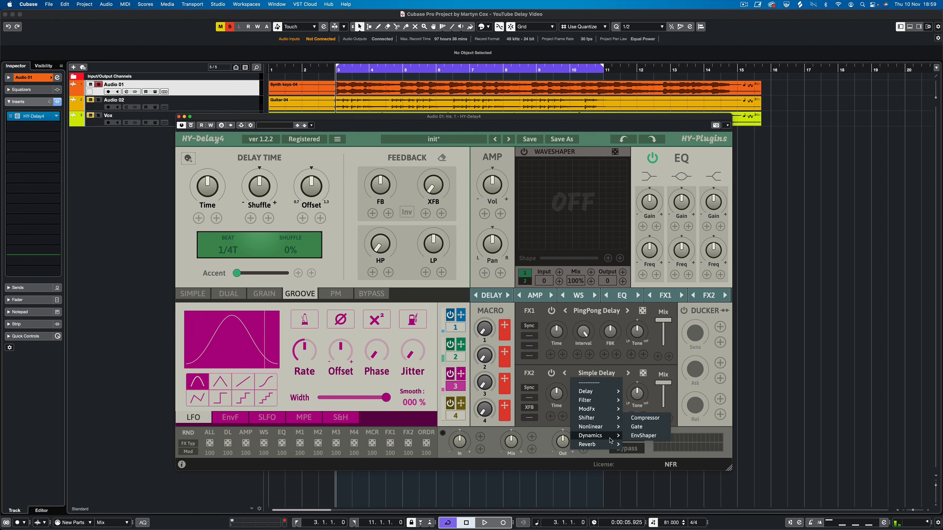
{"action": "left_click", "coordinate": [573, 350]}
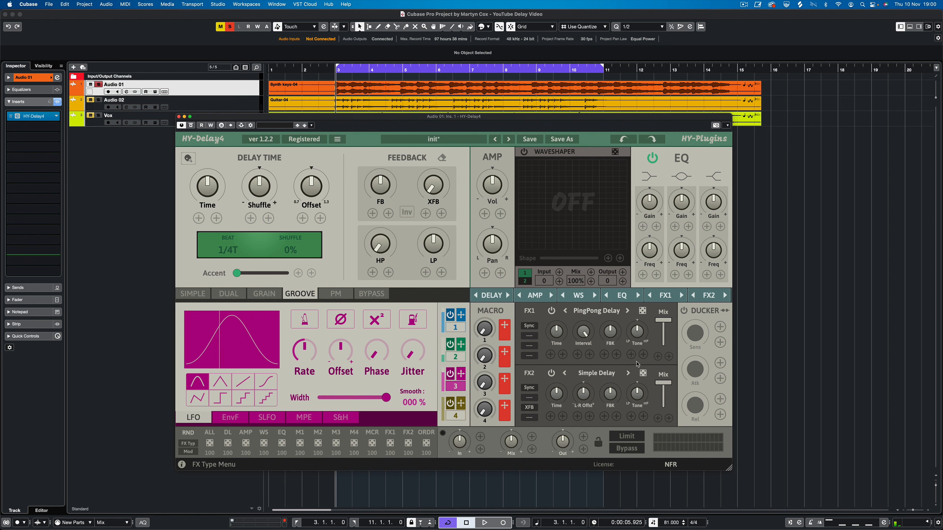
Toggle the ducker on and off and switch off both the FX1 and FX2 units
{"action": "left_click", "coordinate": [685, 312]}
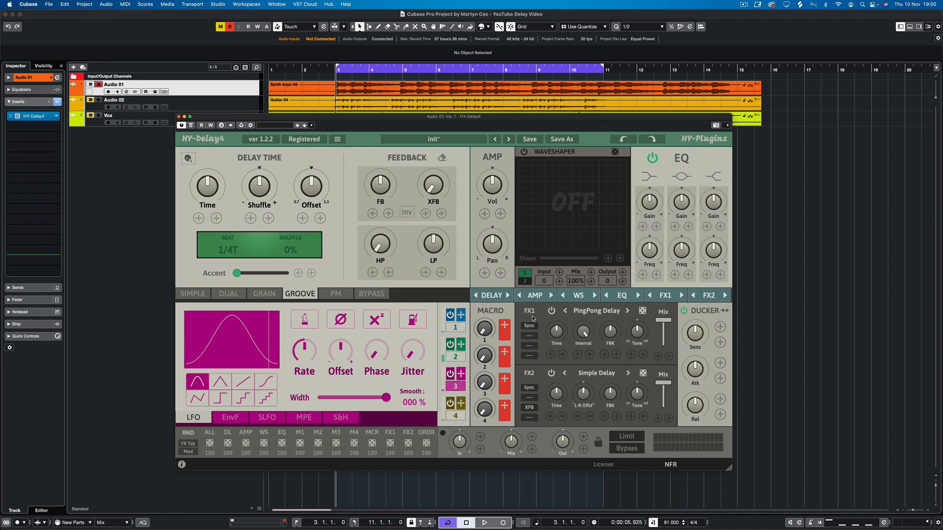
{"action": "left_click", "coordinate": [552, 311]}
{"action": "left_click", "coordinate": [552, 373]}
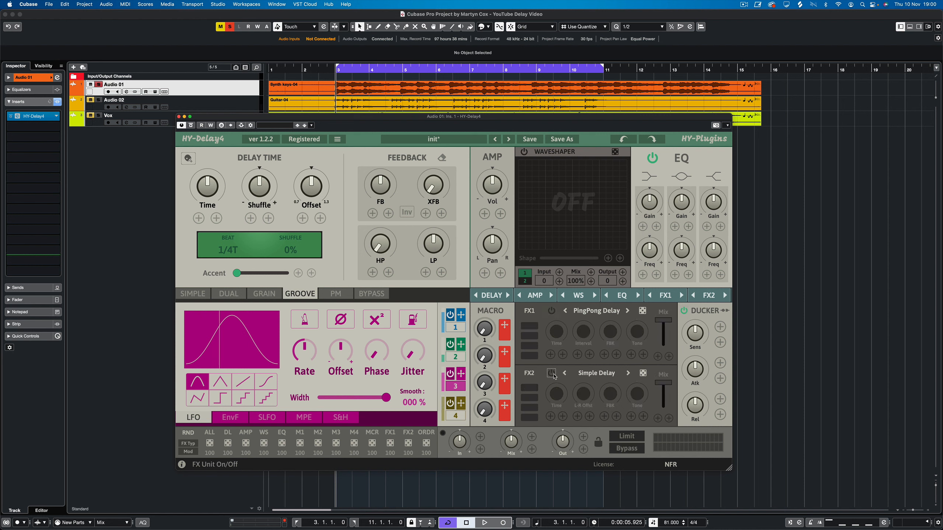
{"action": "left_click", "coordinate": [685, 312]}
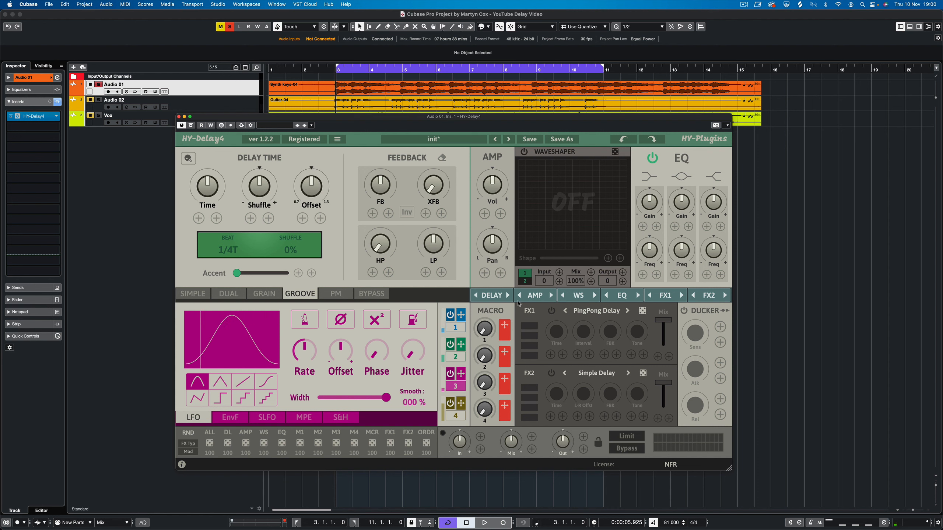
Switch the delay back to Simple mode, audition it briefly and clear modulator 1's assignment from TimeL
{"action": "left_click_drag", "start_coordinate": [493, 296], "coordinate": [534, 296]}
{"action": "left_click", "coordinate": [200, 294]}
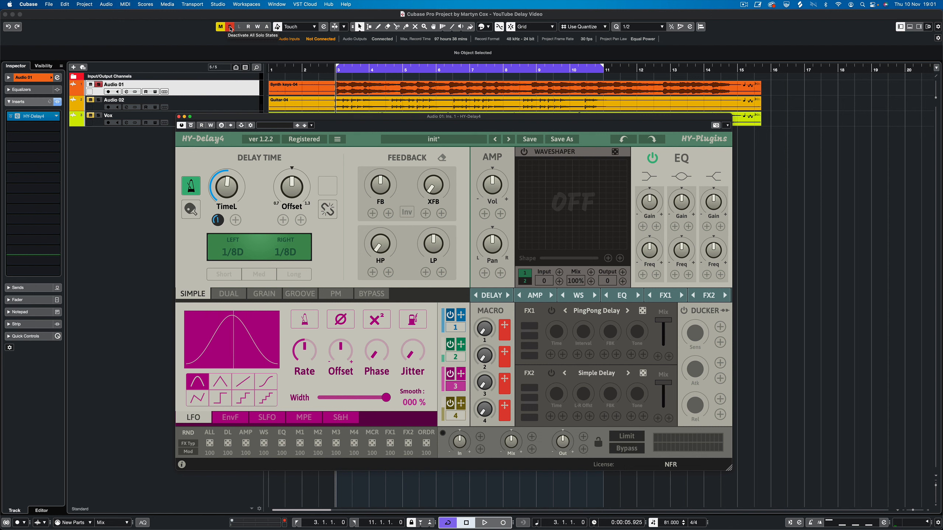
{"action": "key", "text": "space"}
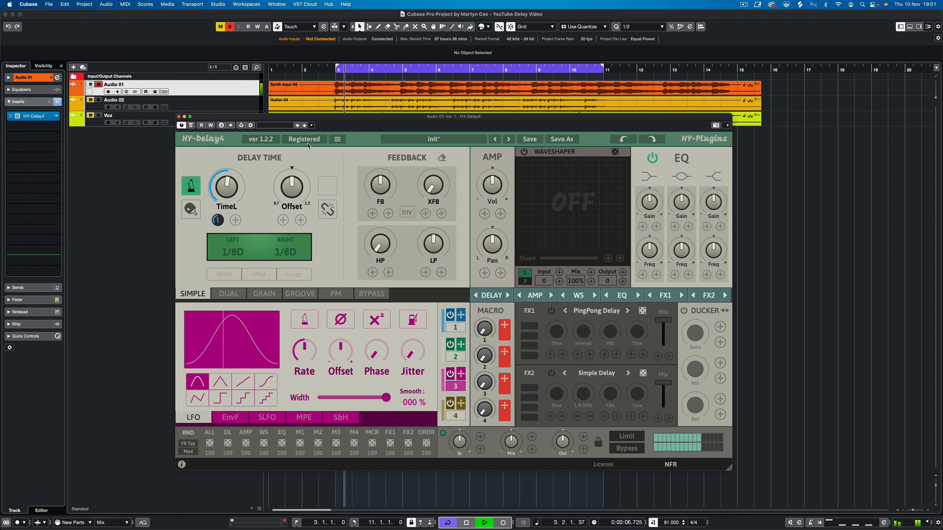
{"action": "key", "text": "space"}
{"action": "left_click", "coordinate": [223, 222]}
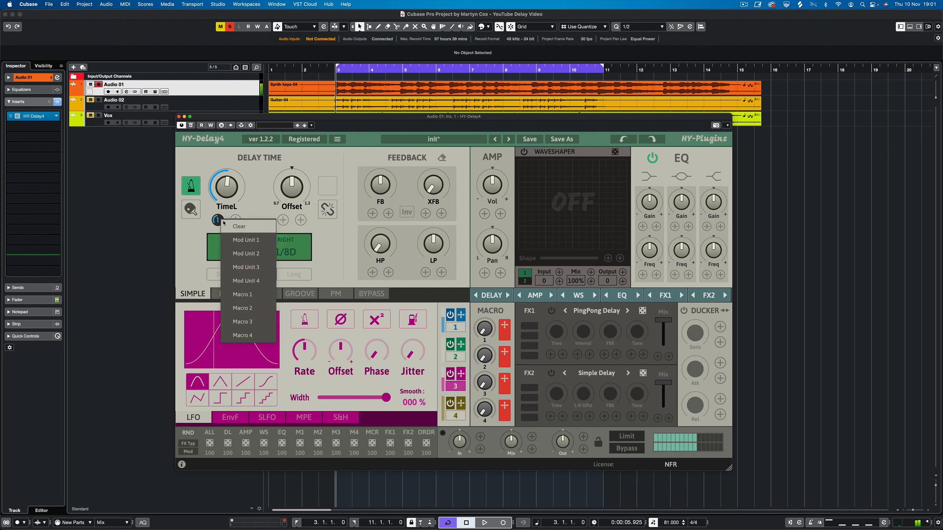
{"action": "left_click", "coordinate": [225, 224]}
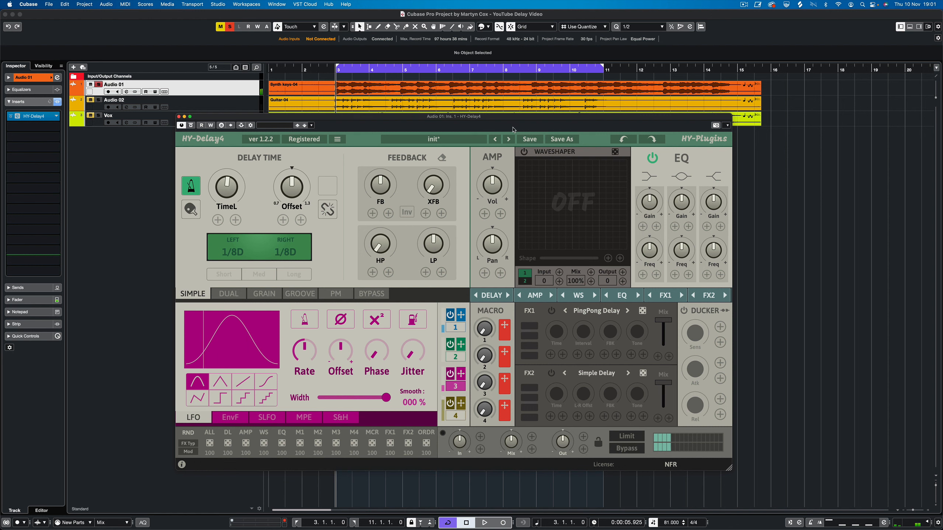
Load the factory preset DualSVF and audition it in playback on the soloed track
{"action": "left_click", "coordinate": [427, 139]}
{"action": "mouse_move", "coordinate": [415, 151]}
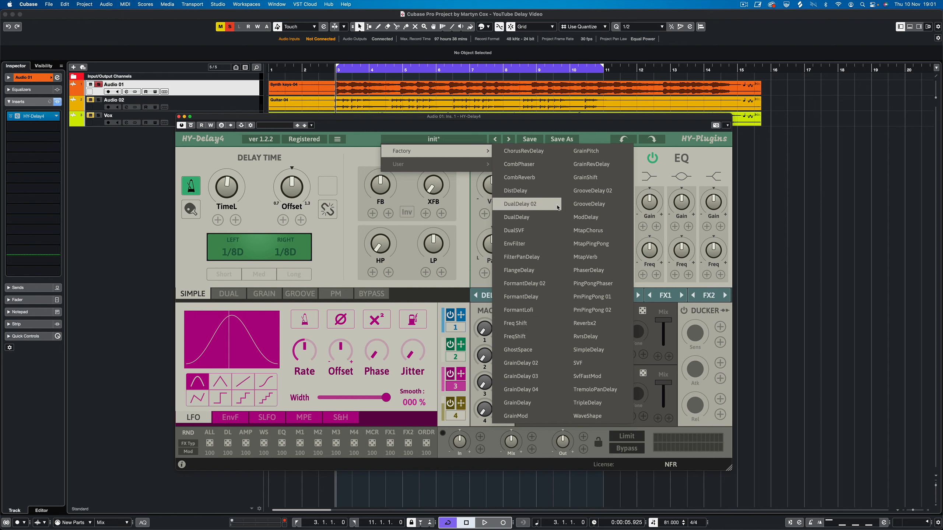
{"action": "left_click", "coordinate": [540, 232]}
{"action": "key", "text": "space"}
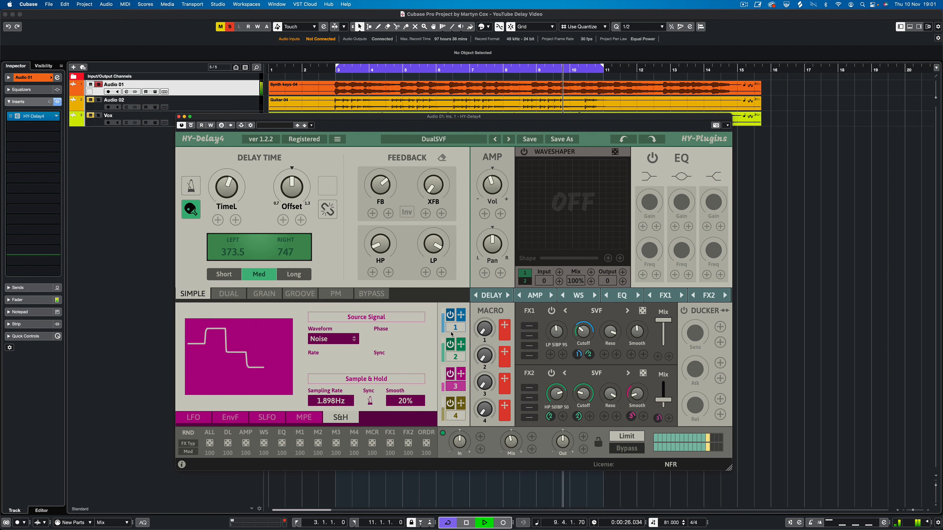
{"action": "key", "text": "space"}
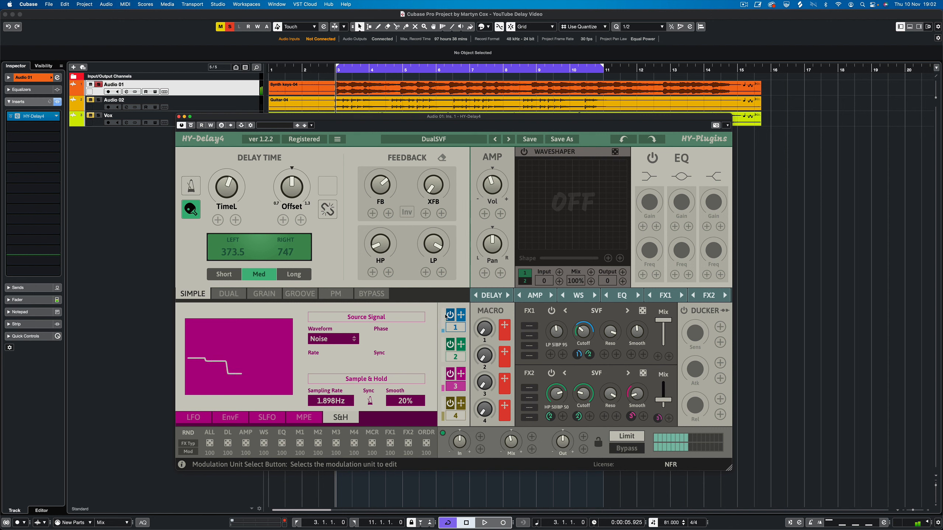
{"action": "key", "text": "space"}
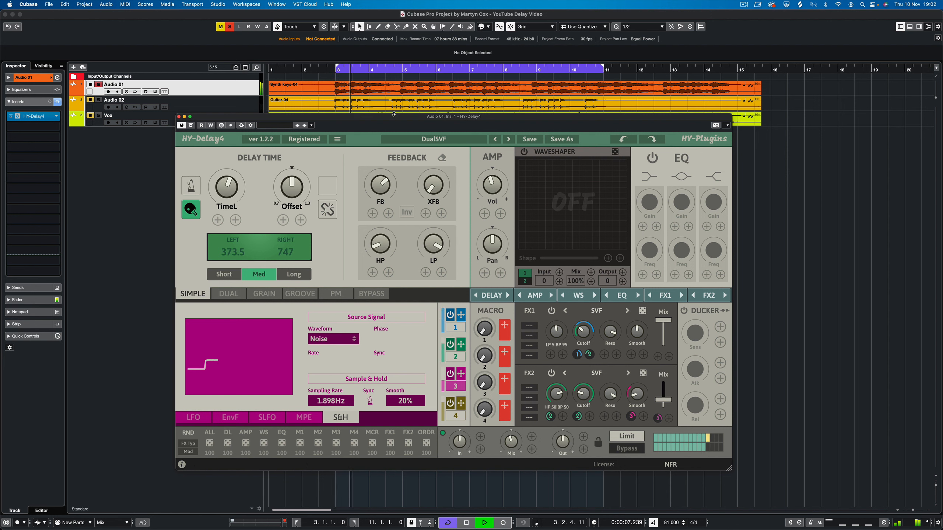
Stop playback, switch the solo from Audio 01 to Audio 02, restart playback and close the plugin window
{"action": "left_click_drag", "start_coordinate": [393, 114], "coordinate": [461, 134]}
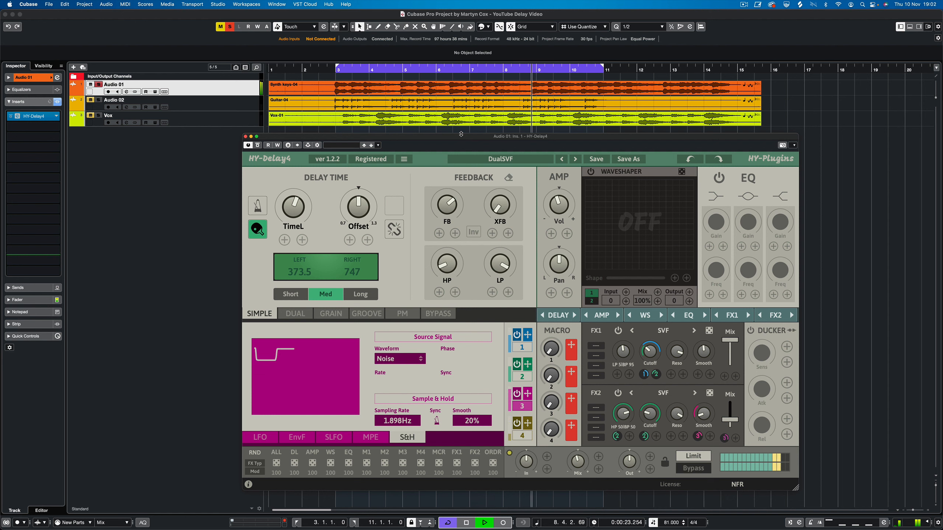
{"action": "key", "text": "space"}
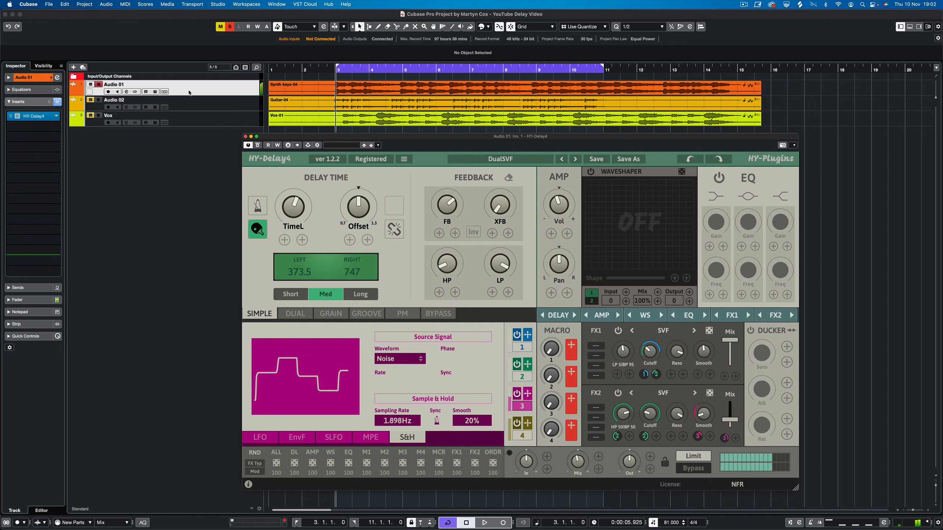
{"action": "left_click", "coordinate": [99, 85]}
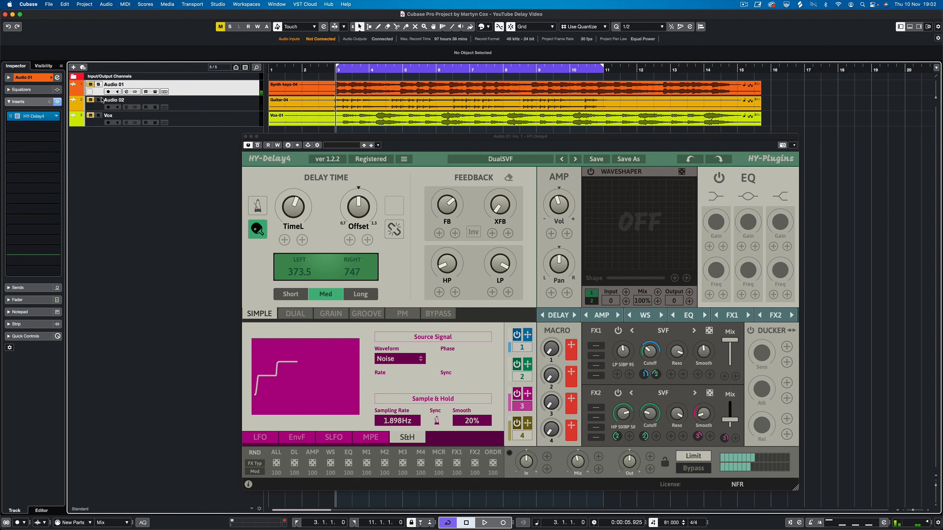
{"action": "left_click", "coordinate": [99, 100]}
{"action": "key", "text": "space"}
{"action": "left_click", "coordinate": [245, 136]}
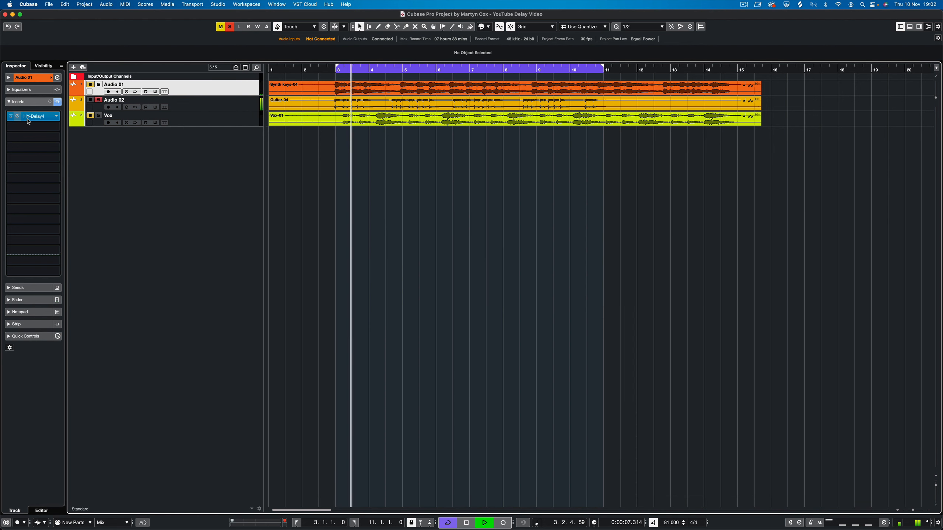
Open the HY-Delay4 insert on the Audio 02 track and switch its delay to PM mode
{"action": "key", "text": "Down"}
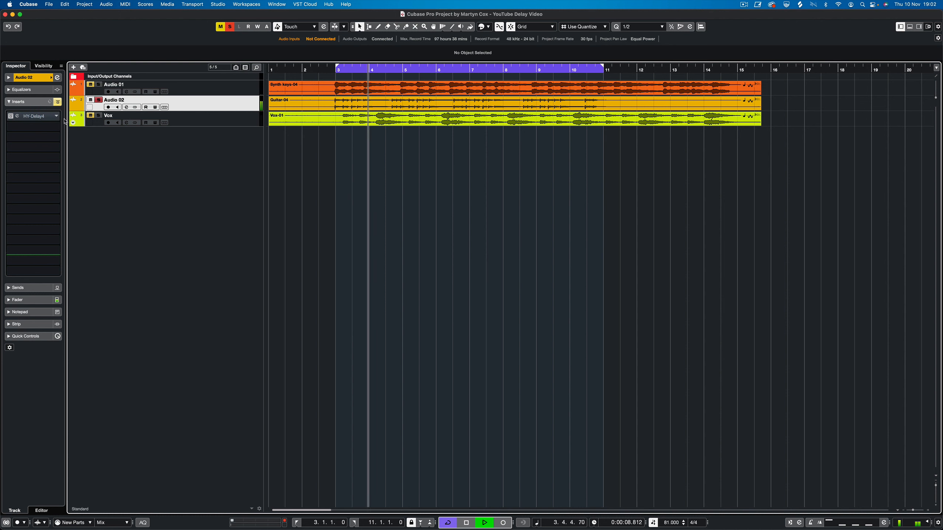
{"action": "left_click", "coordinate": [20, 117]}
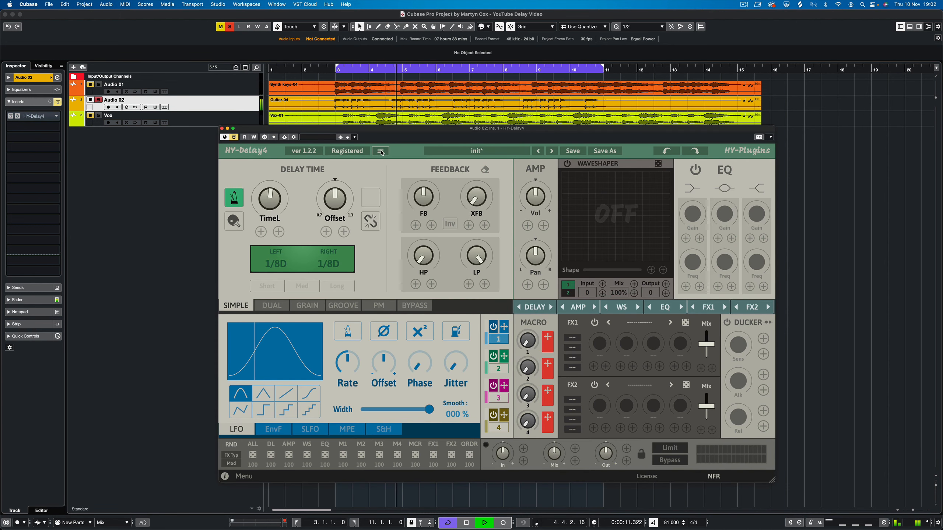
{"action": "left_click", "coordinate": [490, 151]}
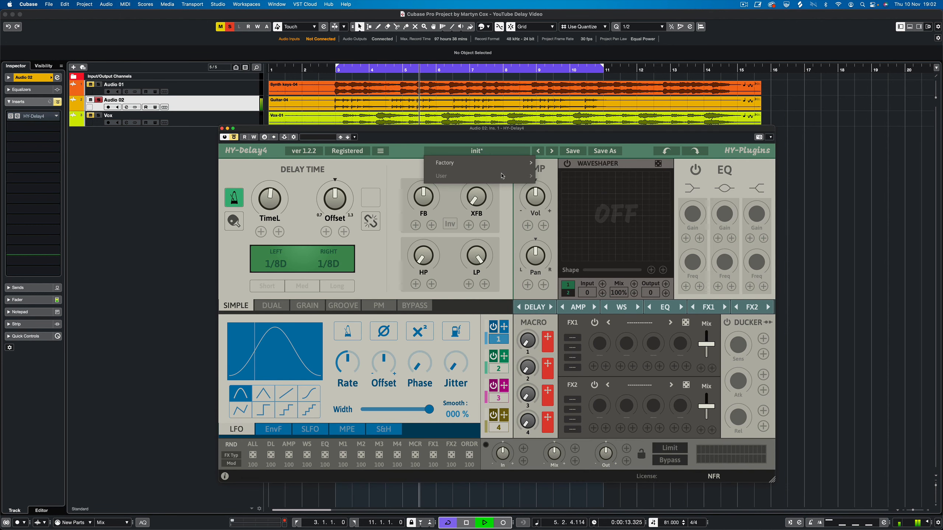
{"action": "left_click", "coordinate": [392, 173]}
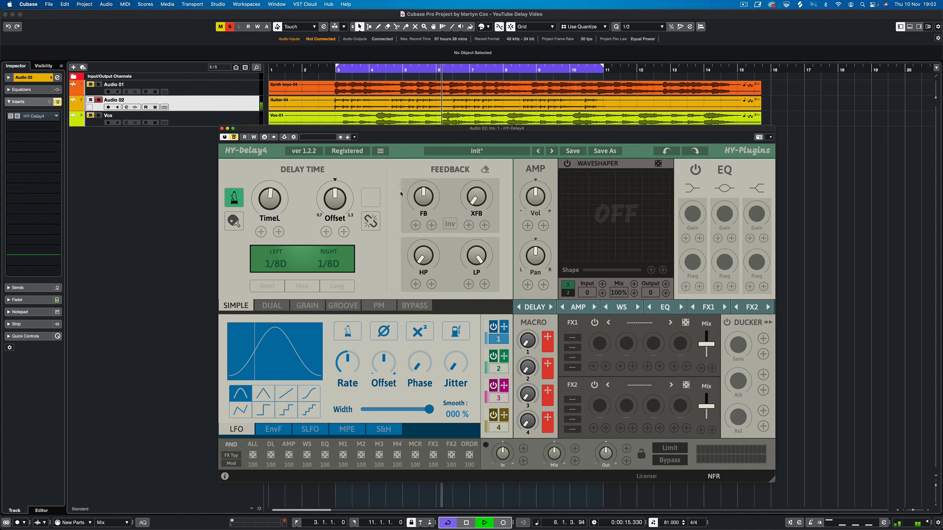
{"action": "left_click", "coordinate": [278, 307]}
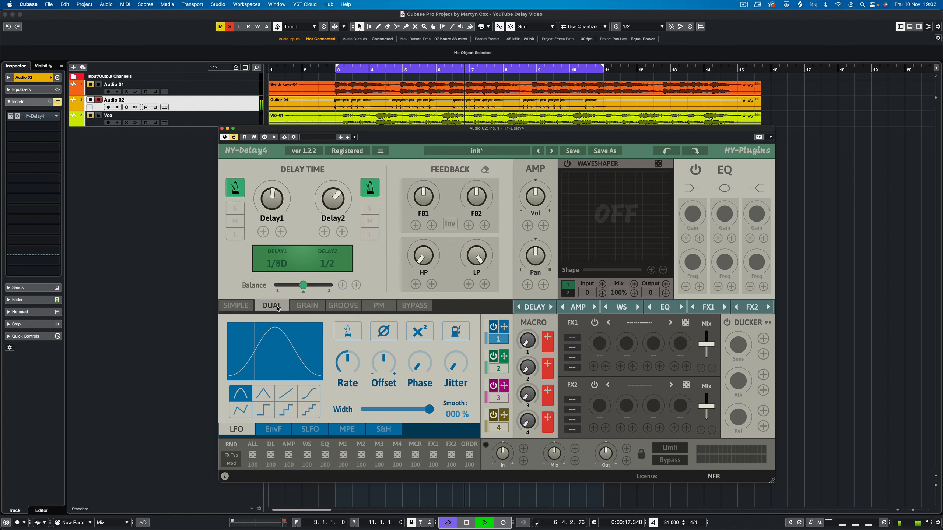
{"action": "left_click", "coordinate": [379, 306]}
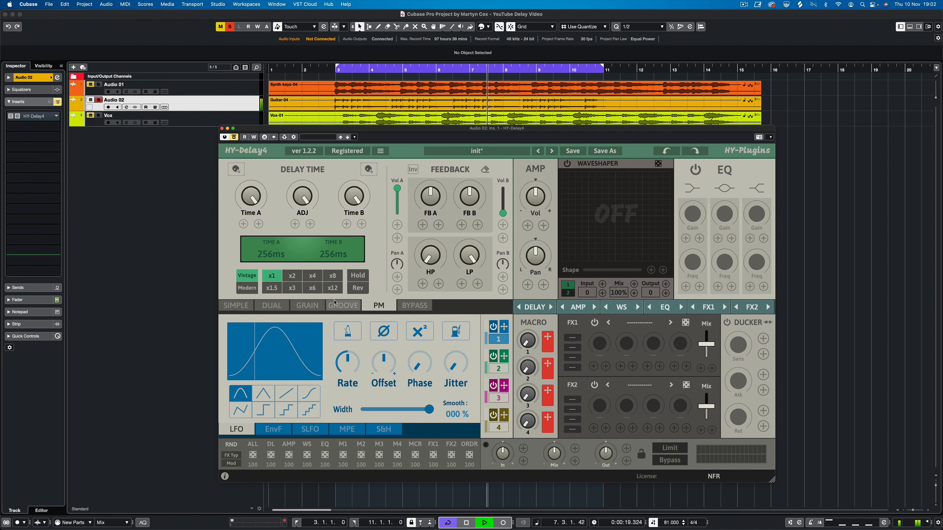
{"action": "left_click", "coordinate": [237, 306]}
{"action": "left_click", "coordinate": [378, 306]}
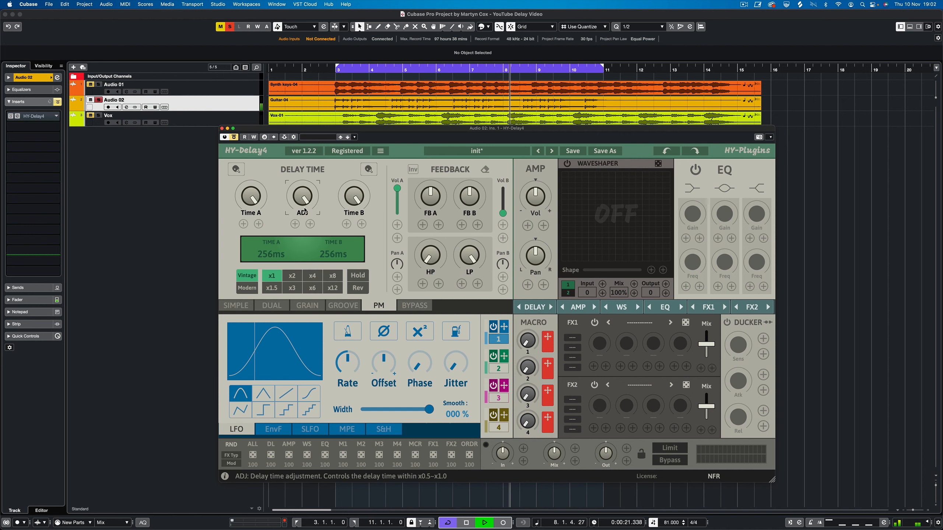
Take the plugin out of bypass and raise delay B's volume to full, comparing it against silence in playback
{"action": "left_click_drag", "start_coordinate": [238, 128], "coordinate": [210, 128]}
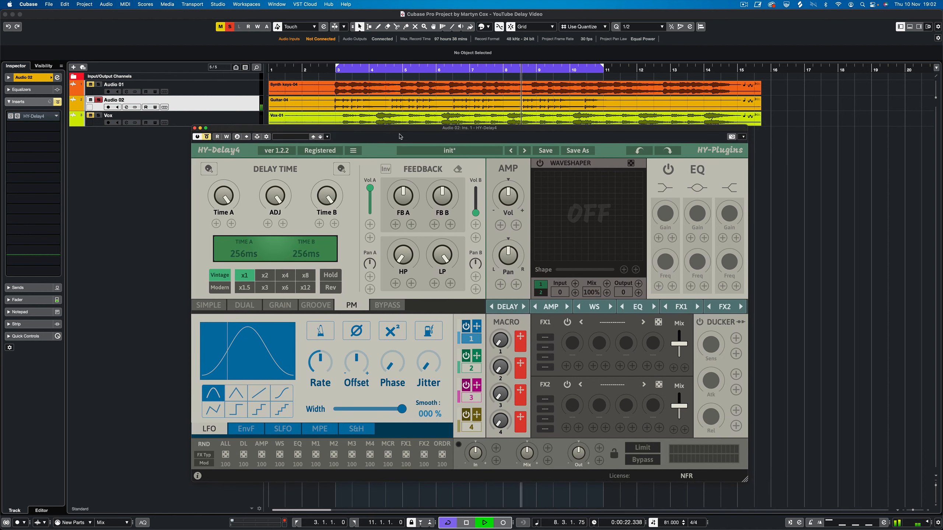
{"action": "left_click", "coordinate": [207, 137]}
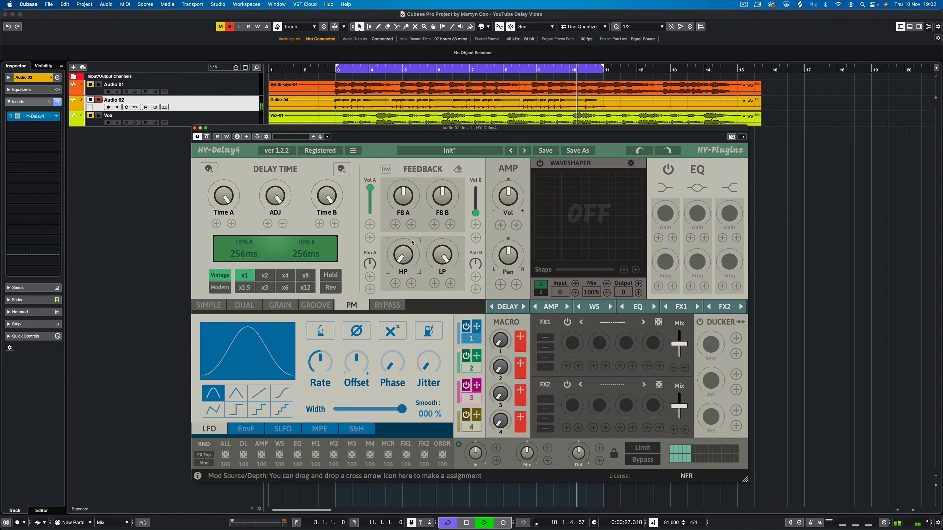
{"action": "left_click_drag", "start_coordinate": [398, 129], "coordinate": [451, 133]}
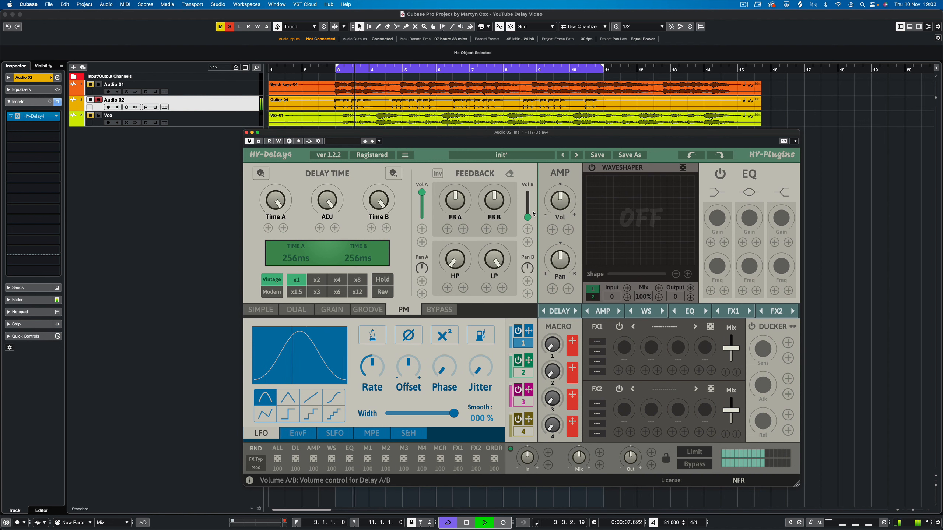
{"action": "key", "text": "space"}
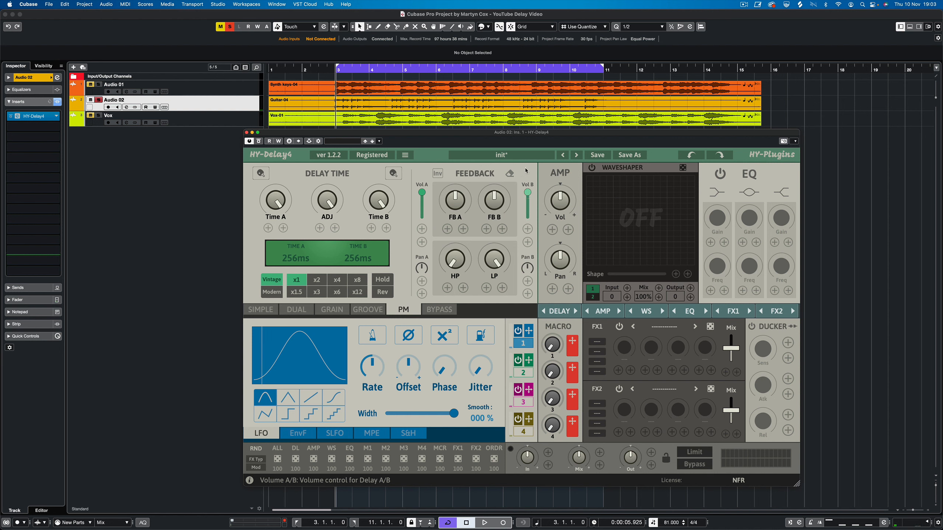
{"action": "left_click_drag", "start_coordinate": [528, 192], "coordinate": [527, 222]}
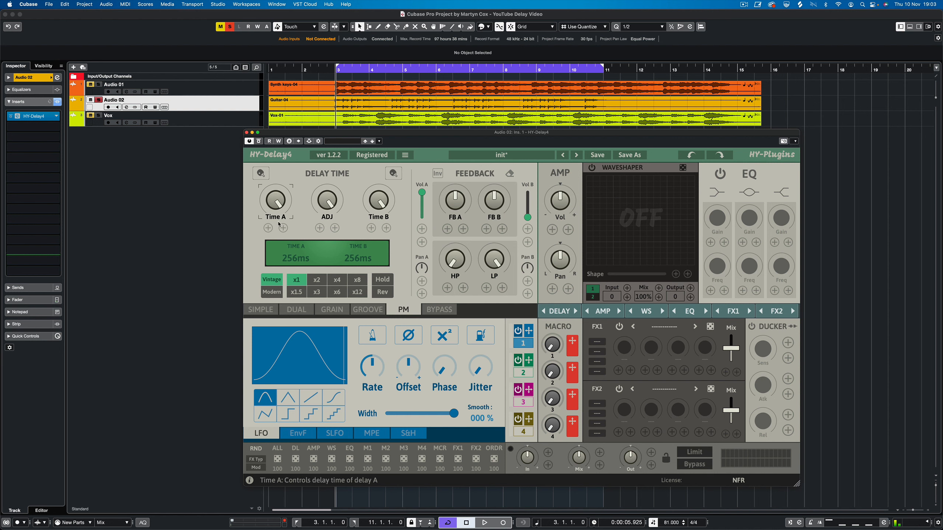
{"action": "key", "text": "space"}
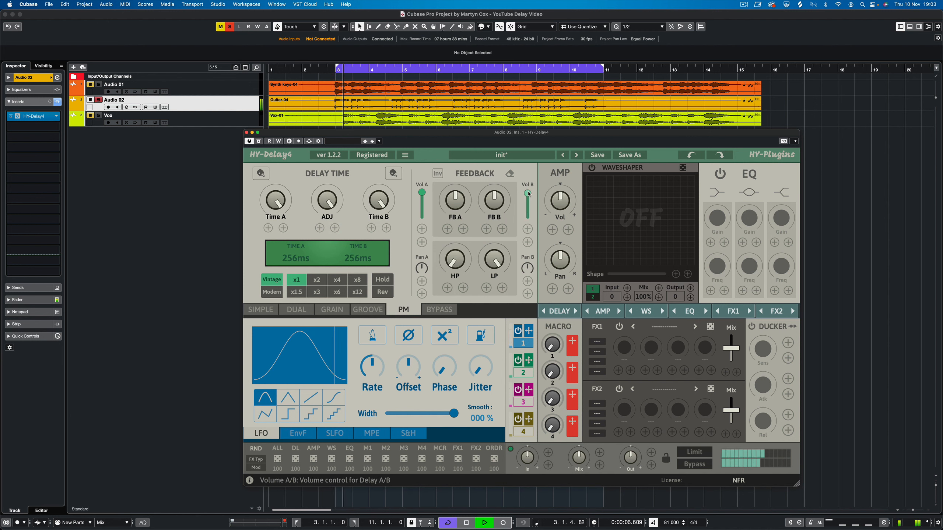
{"action": "key", "text": "space"}
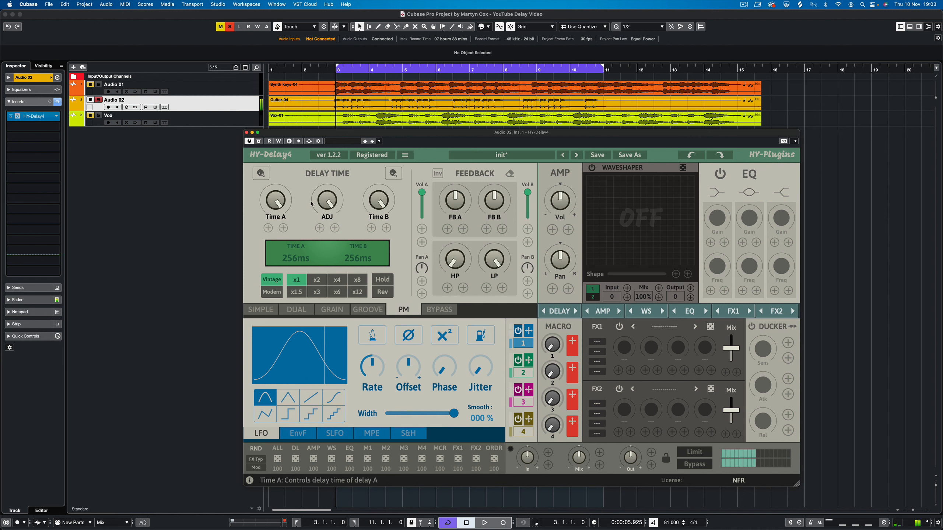
Set both Time A and Time B to 0 ms
{"action": "left_click_drag", "start_coordinate": [276, 203], "coordinate": [284, 328]}
{"action": "left_click_drag", "start_coordinate": [378, 202], "coordinate": [355, 388]}
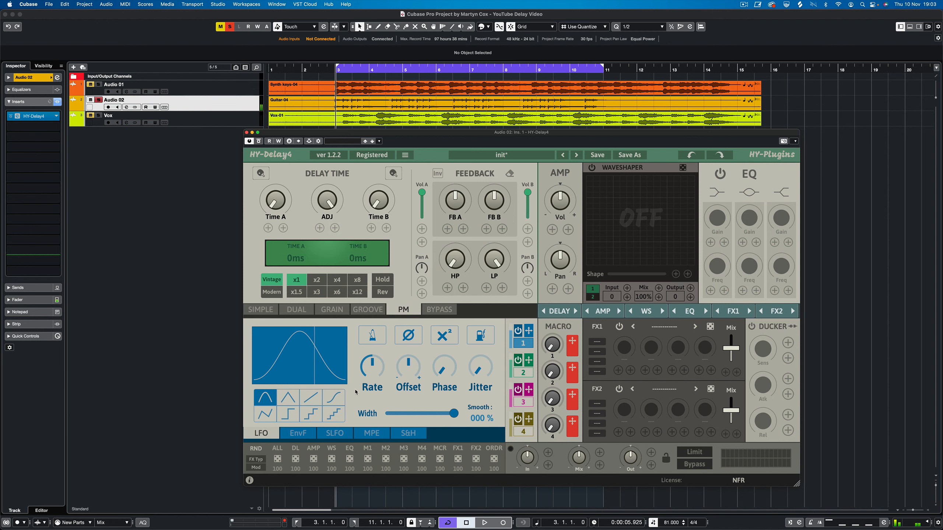
{"action": "mouse_move", "coordinate": [361, 379]}
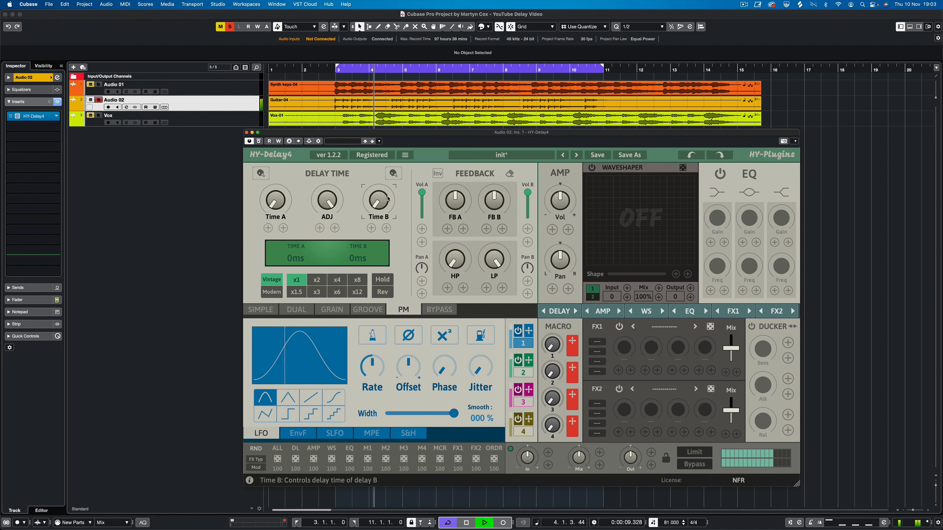
Set Time A to 1 ms and Time B to 10 ms during playback, and lower the amp volume
{"action": "left_click_drag", "start_coordinate": [405, 134], "coordinate": [369, 137]}
{"action": "left_click_drag", "start_coordinate": [345, 214], "coordinate": [343, 204]}
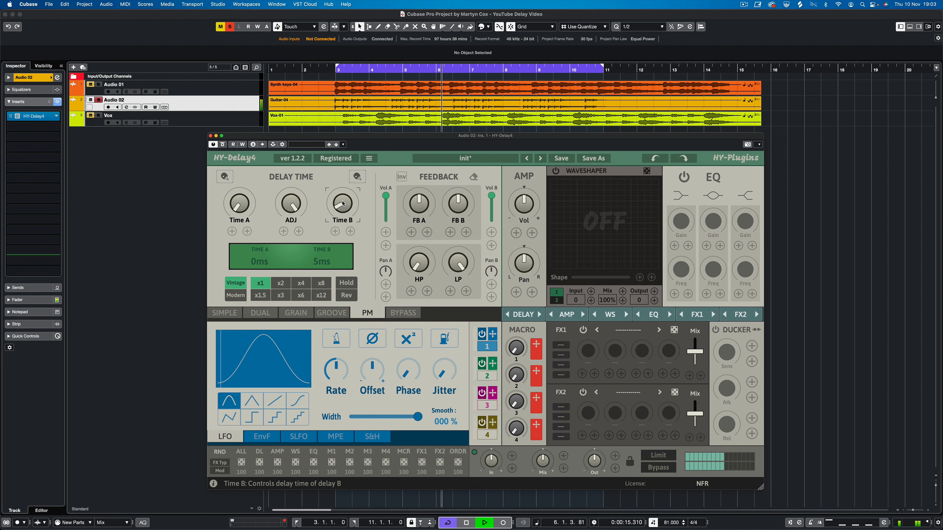
{"action": "mouse_move", "coordinate": [246, 211]}
{"action": "left_mouse_down"}
{"action": "mouse_move", "coordinate": [234, 196]}
{"action": "mouse_move", "coordinate": [240, 214]}
{"action": "left_mouse_up"}
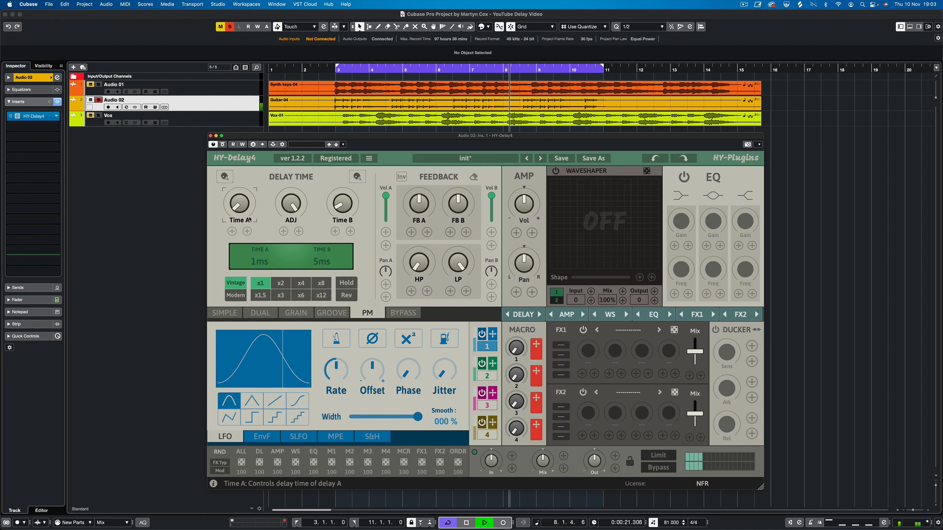
{"action": "left_click_drag", "start_coordinate": [348, 212], "coordinate": [345, 204]}
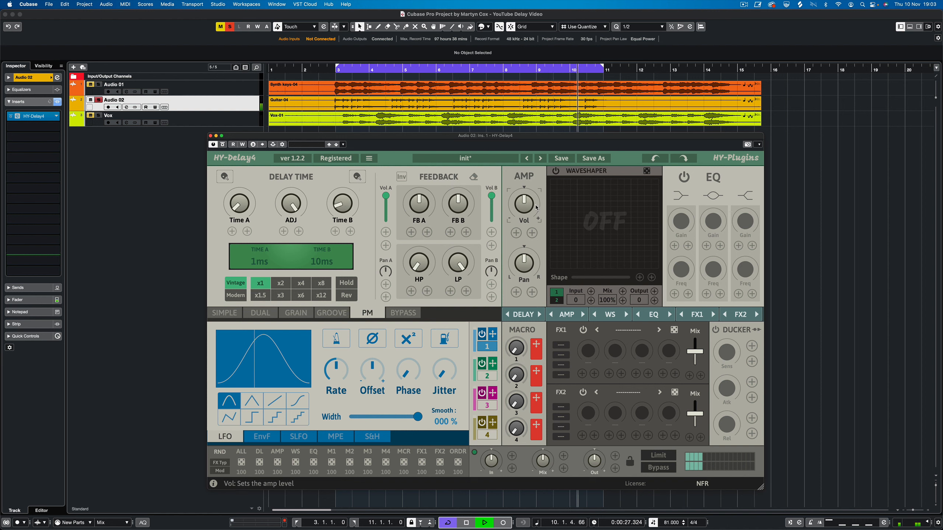
{"action": "left_click_drag", "start_coordinate": [529, 208], "coordinate": [530, 220]}
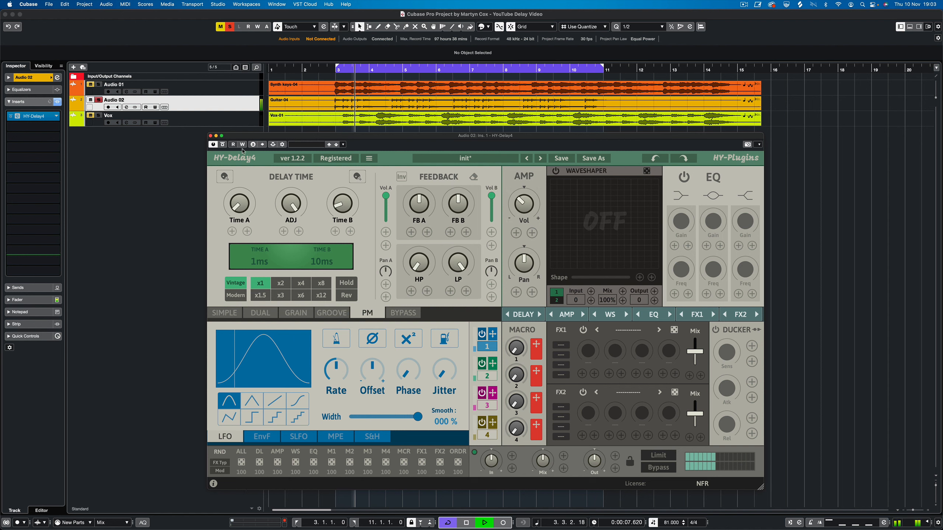
{"action": "key", "text": "space"}
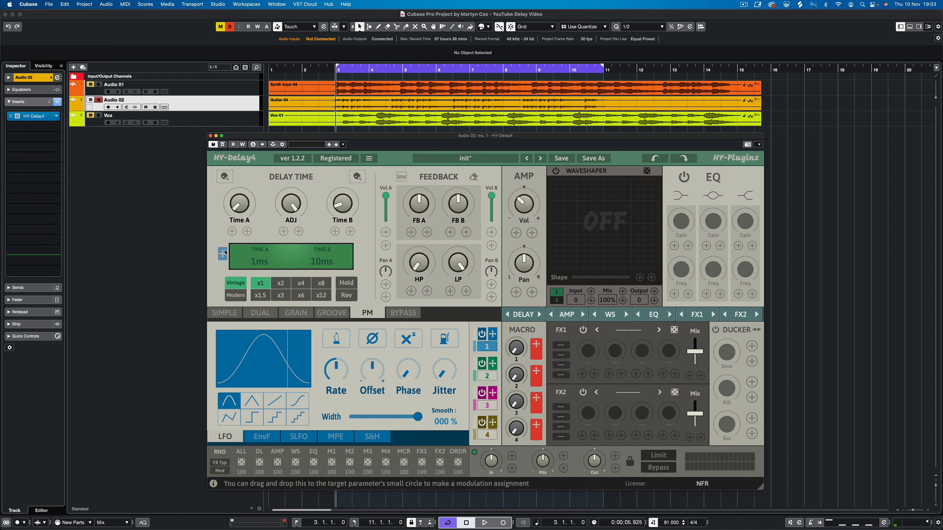
Assign modulator 1 to Time A and modulator 2 to Time B, and select modulator 1 for editing
{"action": "left_click_drag", "start_coordinate": [231, 233], "coordinate": [231, 232]}
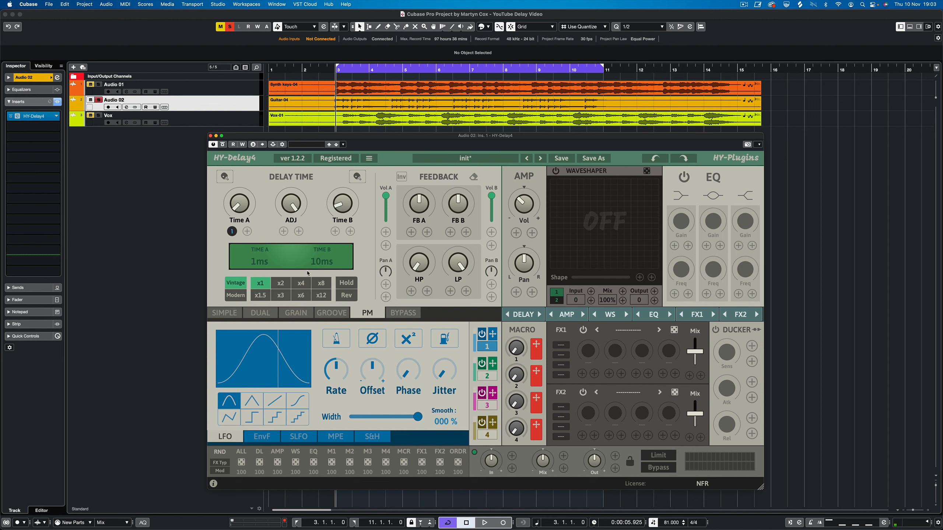
{"action": "left_click_drag", "start_coordinate": [492, 362], "coordinate": [396, 272]}
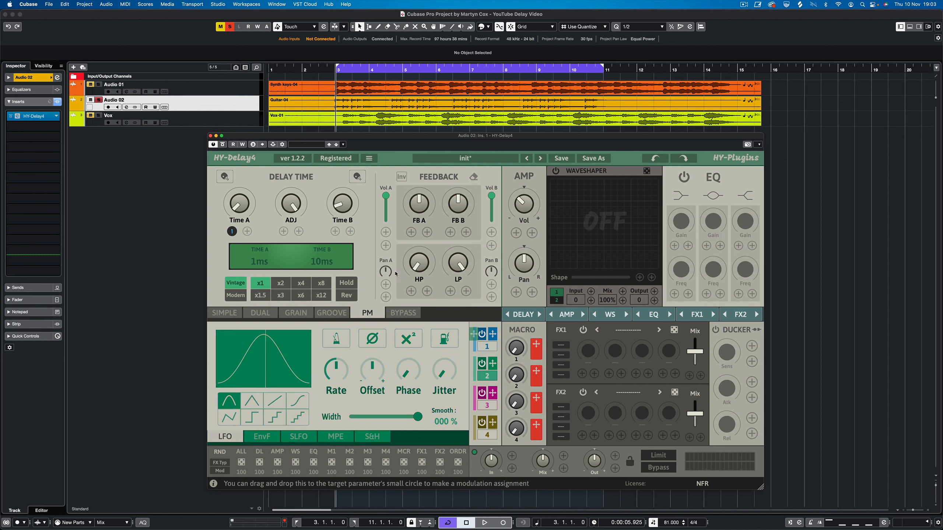
{"action": "left_click_drag", "start_coordinate": [349, 234], "coordinate": [350, 232]}
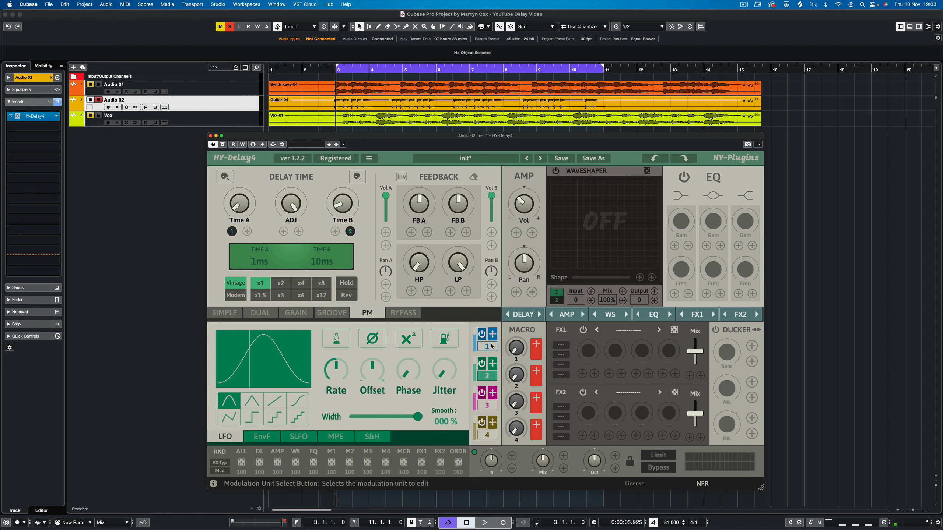
{"action": "left_click", "coordinate": [492, 348]}
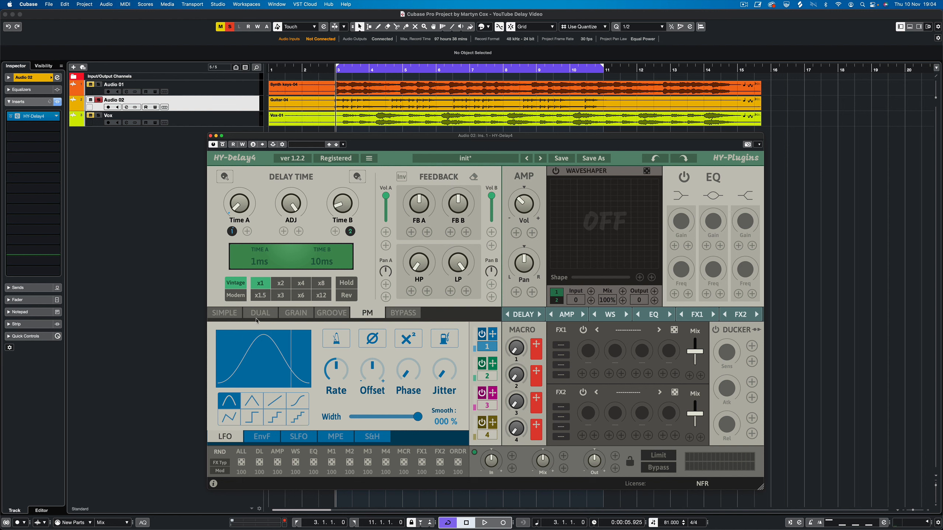
Audition the guitar with modulators 1 and 2 off and on, and compare the plugin bypassed and active
{"action": "key", "text": "space"}
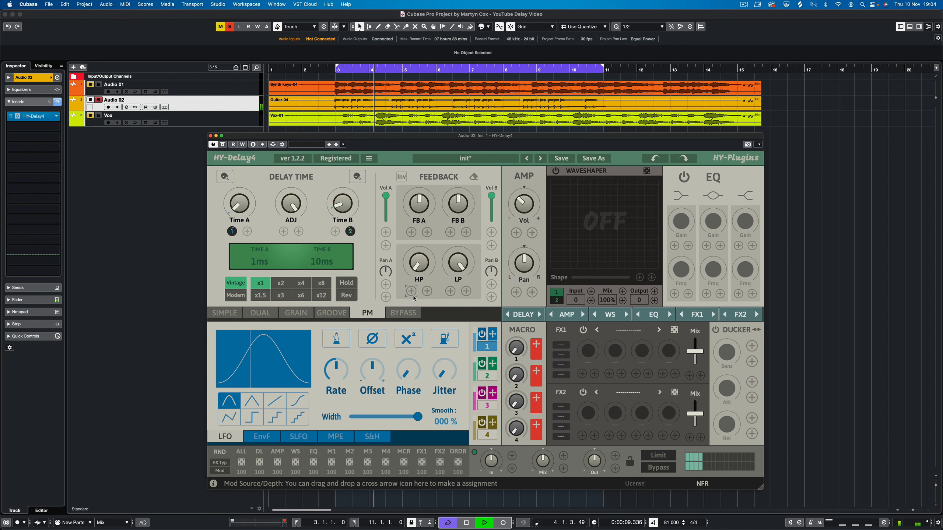
{"action": "left_click", "coordinate": [482, 363]}
{"action": "left_click", "coordinate": [481, 335]}
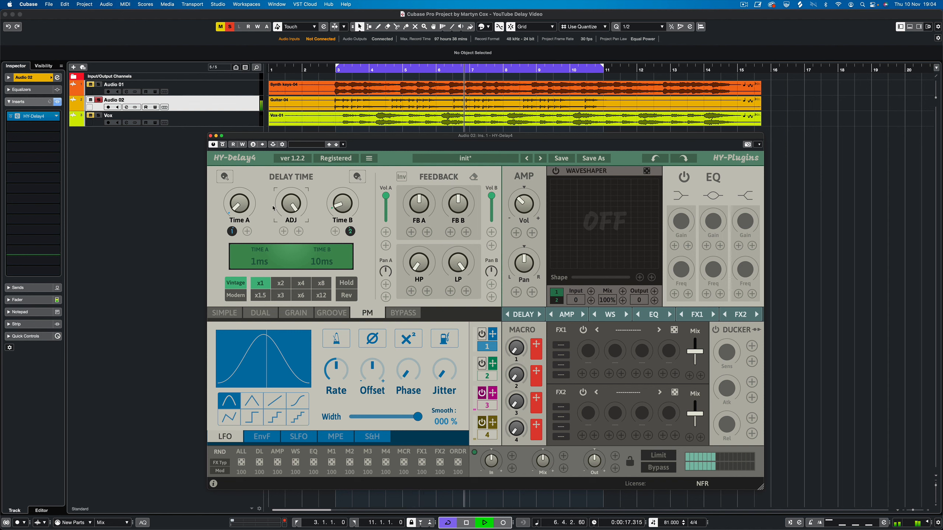
{"action": "left_click", "coordinate": [223, 144]}
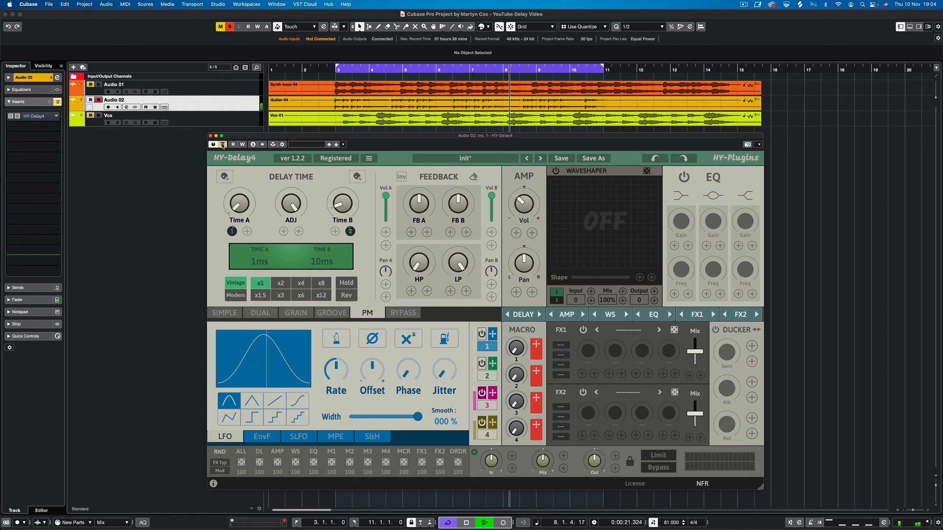
{"action": "left_click", "coordinate": [223, 145]}
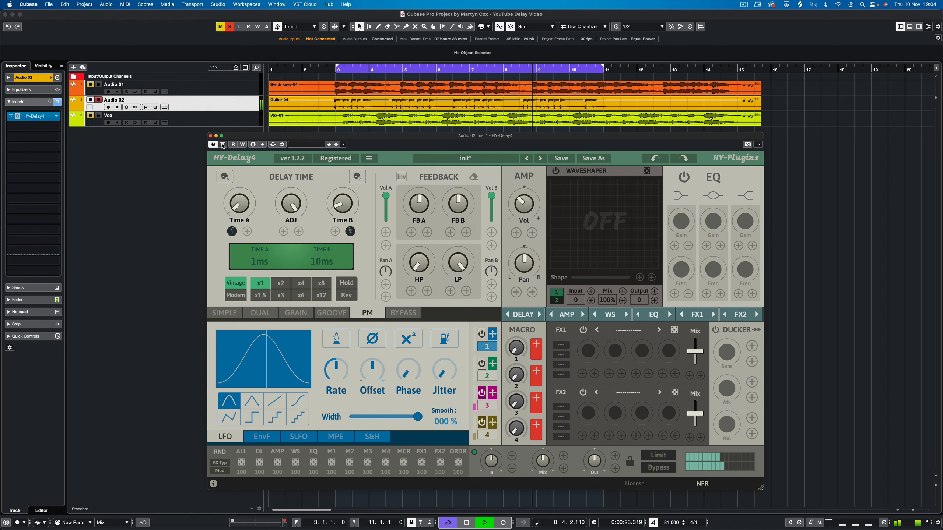
{"action": "left_click", "coordinate": [223, 145]}
{"action": "left_click", "coordinate": [223, 145]}
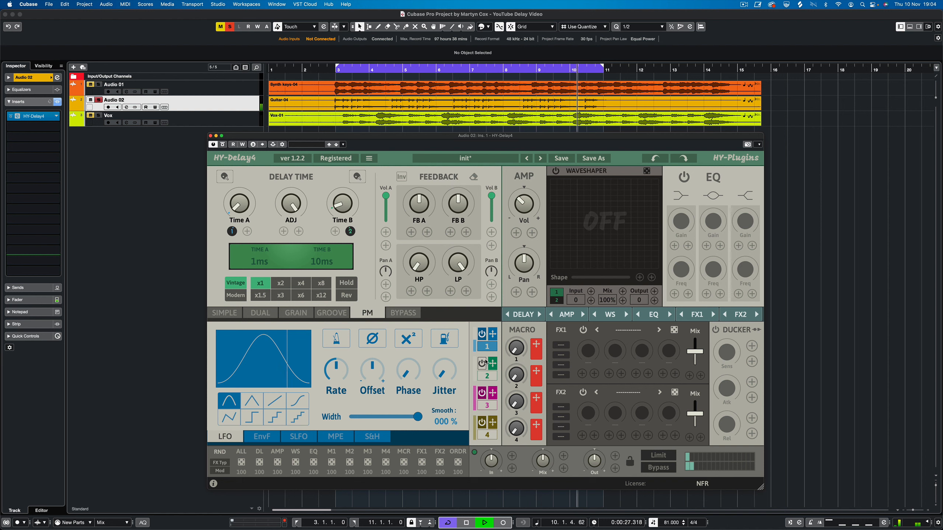
{"action": "left_click", "coordinate": [485, 363]}
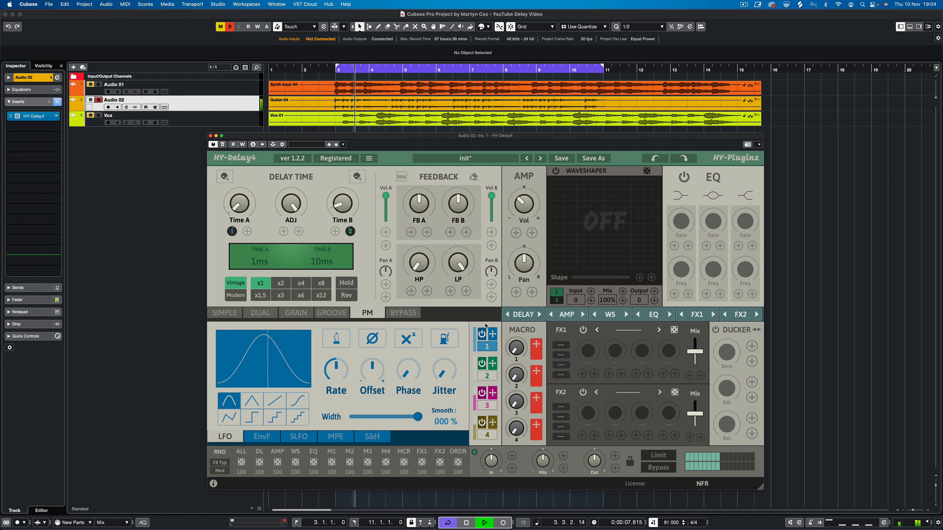
Lower the LFO rates of modulator 1 and modulator 2 slightly during playback
{"action": "mouse_move", "coordinate": [345, 369]}
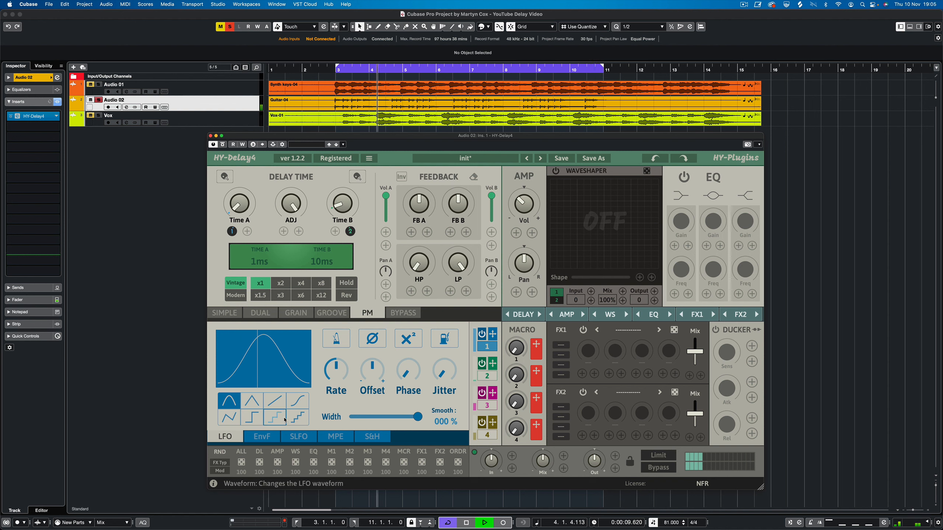
{"action": "left_click_drag", "start_coordinate": [345, 369], "coordinate": [345, 385]}
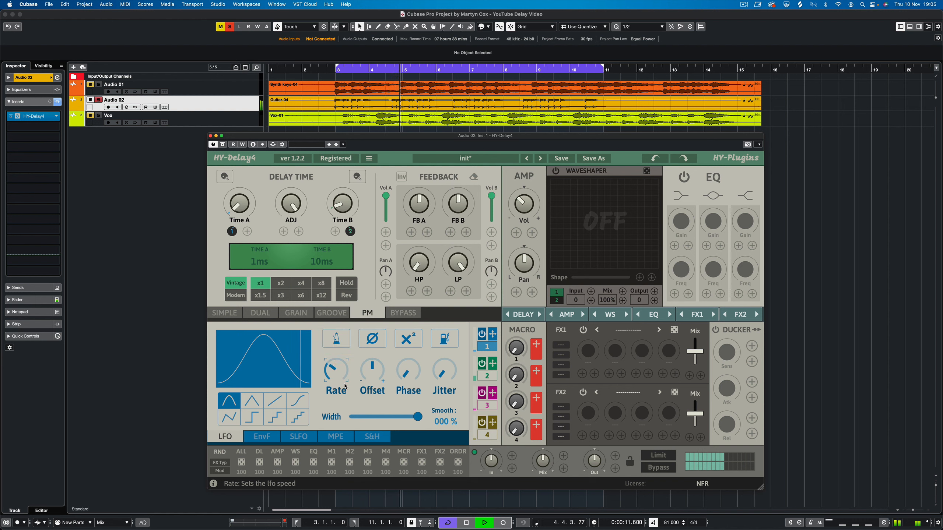
{"action": "left_click", "coordinate": [486, 376]}
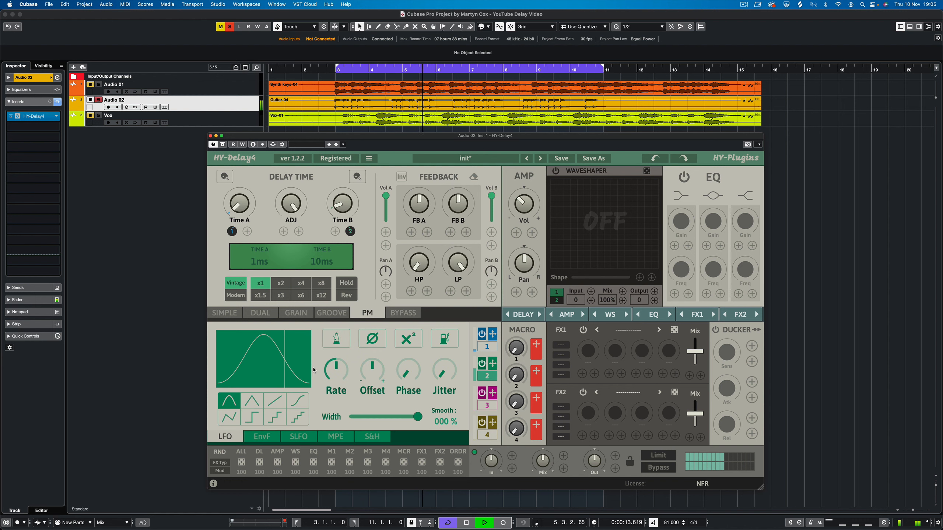
{"action": "mouse_move", "coordinate": [339, 375]}
{"action": "left_click_drag", "start_coordinate": [339, 375], "coordinate": [339, 381]}
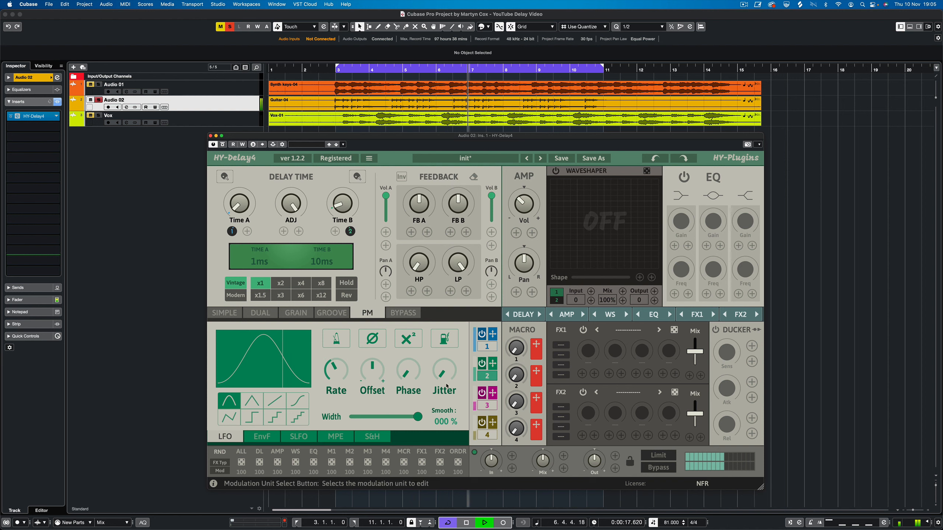
{"action": "mouse_move", "coordinate": [334, 385]}
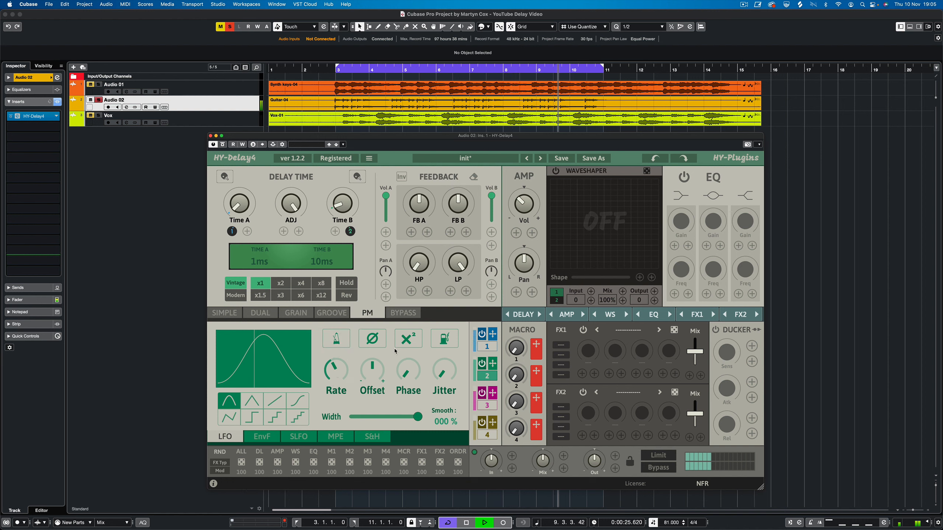
Compare the guitar with HY-Delay4 bypassed and active, and stop playback
{"action": "left_click", "coordinate": [224, 145]}
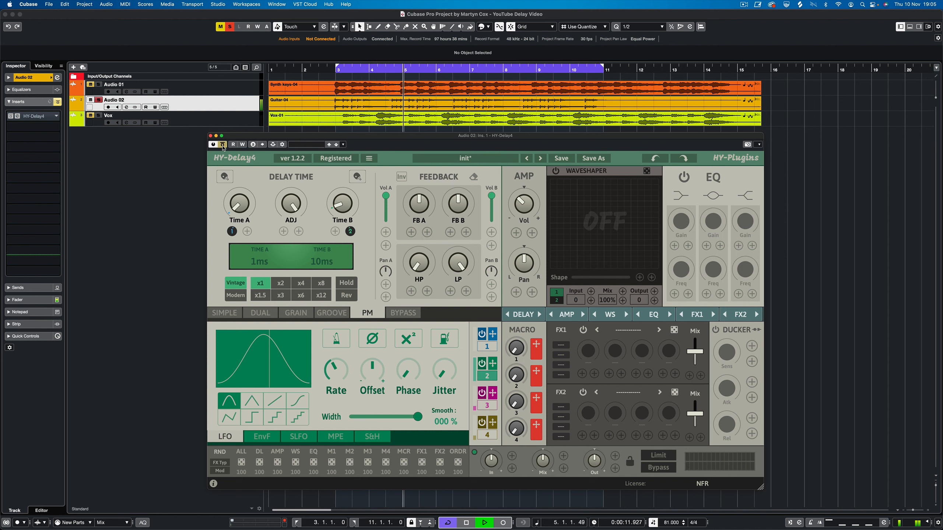
{"action": "left_click", "coordinate": [224, 146]}
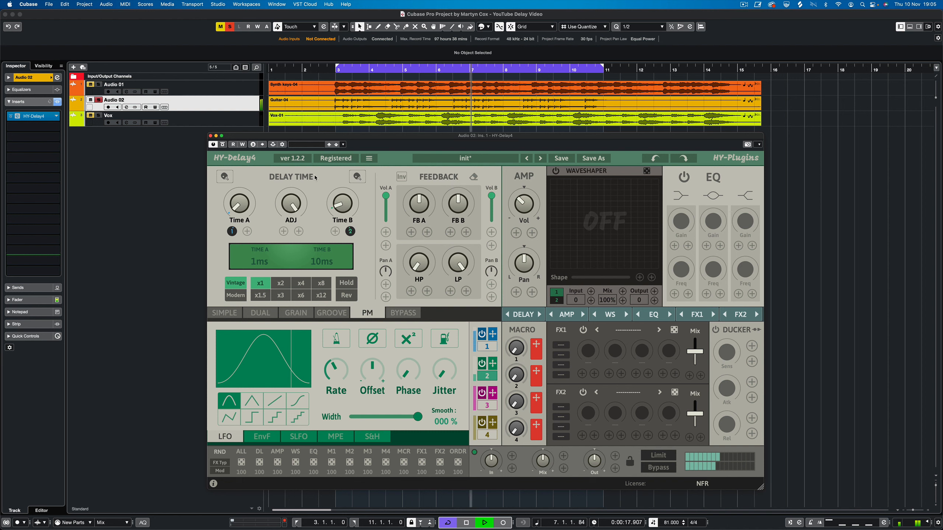
{"action": "key", "text": "space"}
Browse the FX1 effect types and load PingPong Delay from the Delay category
{"action": "left_click", "coordinate": [641, 332]}
{"action": "mouse_move", "coordinate": [640, 350]}
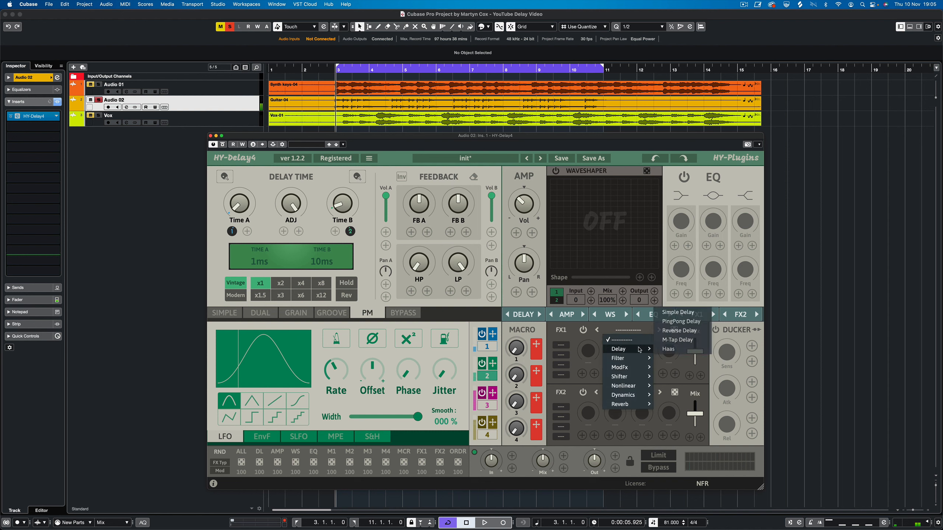
{"action": "left_click", "coordinate": [574, 343]}
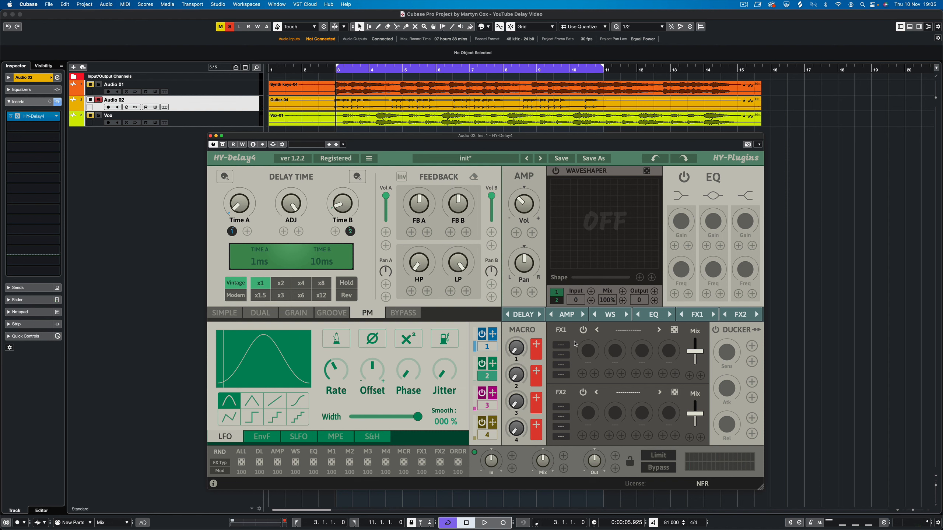
{"action": "left_click", "coordinate": [622, 334]}
{"action": "mouse_move", "coordinate": [631, 349]}
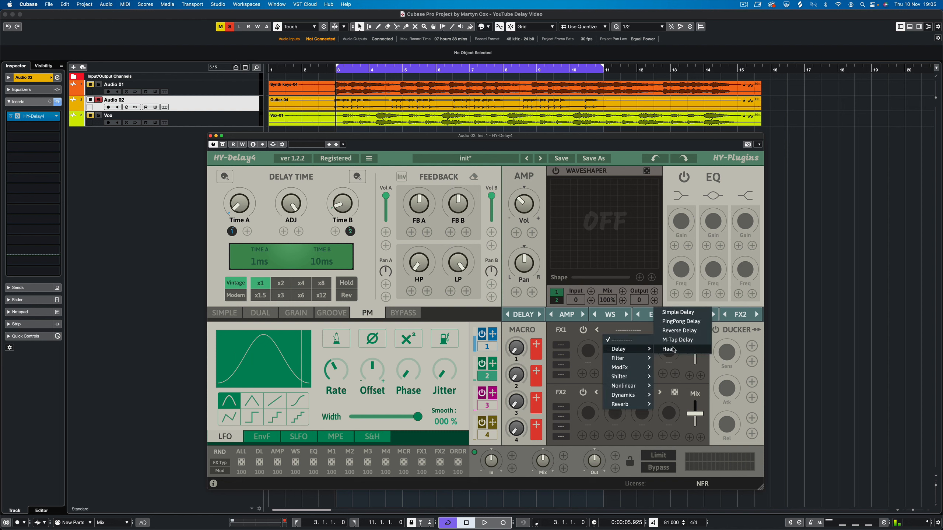
{"action": "left_click", "coordinate": [688, 322]}
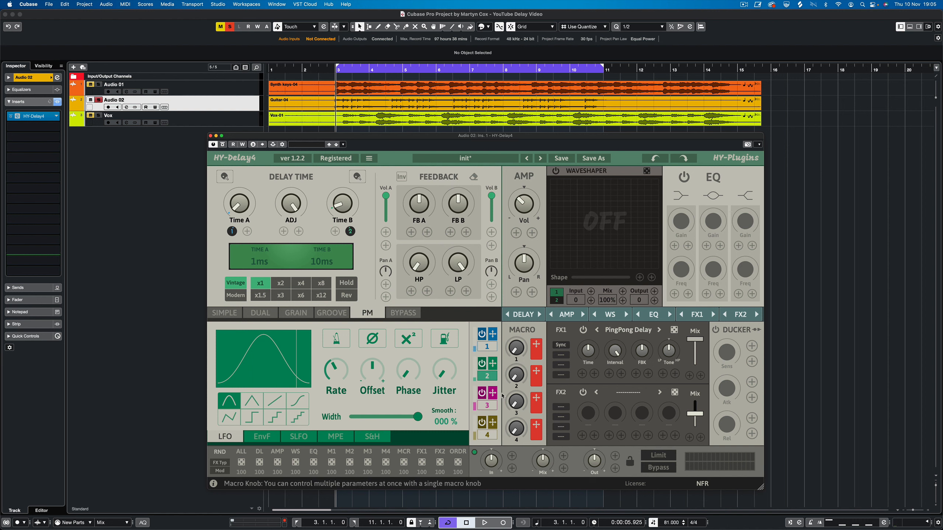
Assign modulator 3 to FB A, slow its LFO rate and increase its modulation depth, listening with FX1 temporarily switched off
{"action": "left_click_drag", "start_coordinate": [494, 397], "coordinate": [428, 233]}
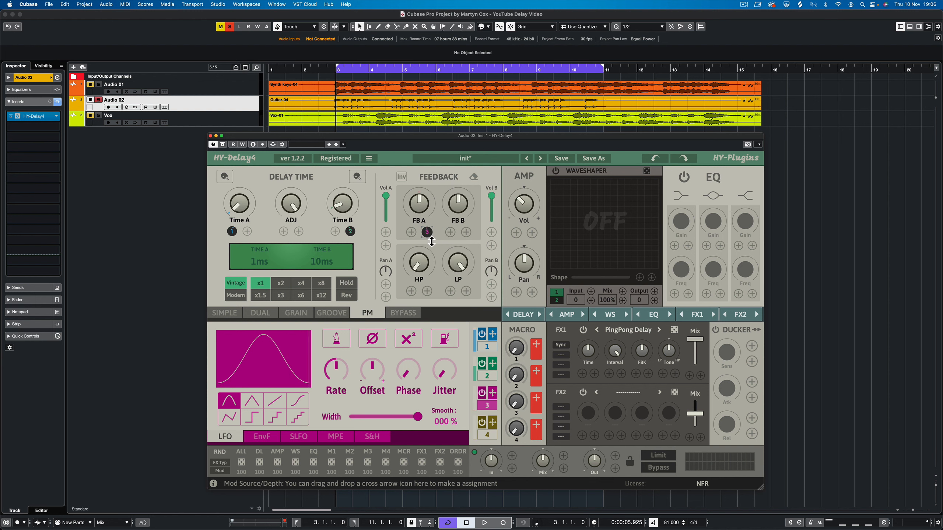
{"action": "key", "text": "space"}
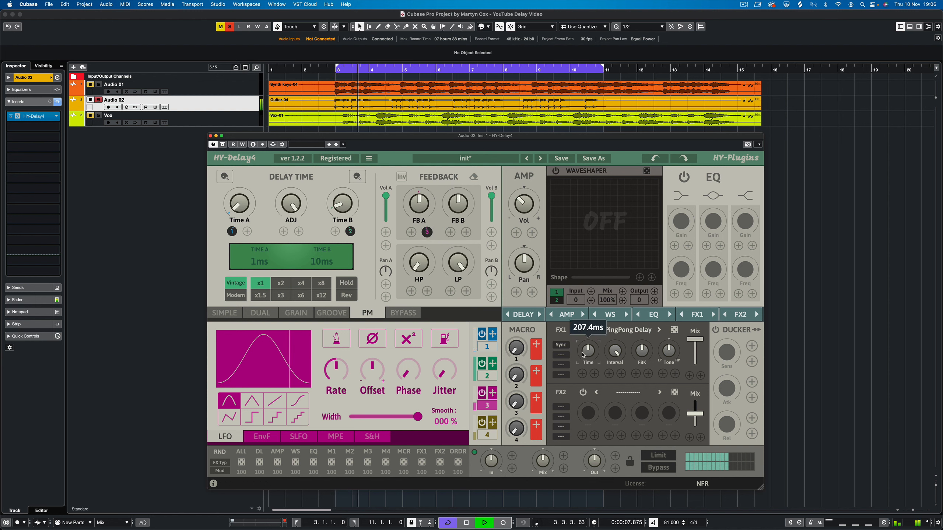
{"action": "left_click", "coordinate": [583, 330]}
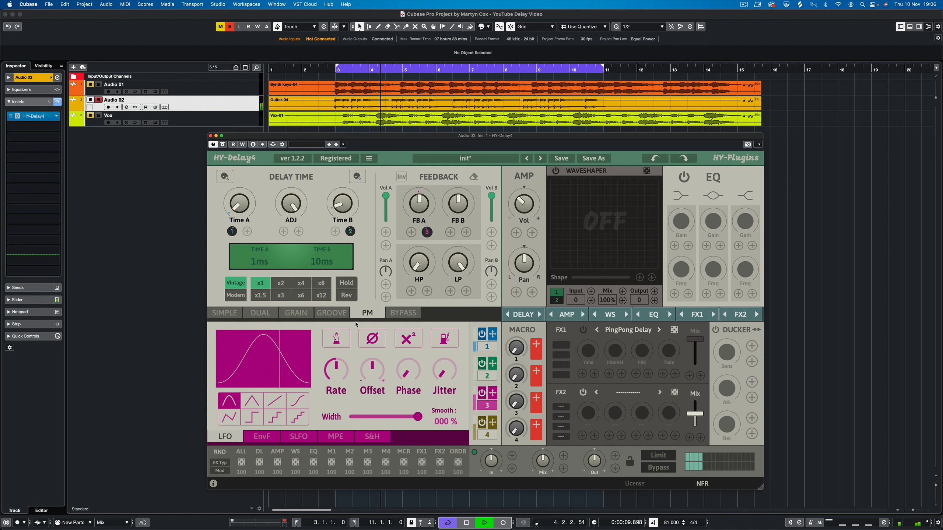
{"action": "left_click", "coordinate": [428, 233]}
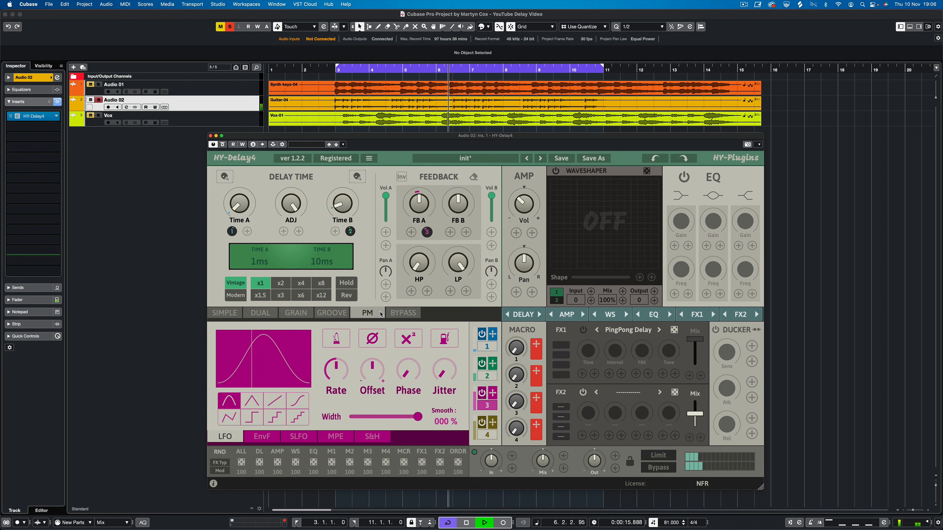
{"action": "left_click_drag", "start_coordinate": [336, 370], "coordinate": [334, 386]}
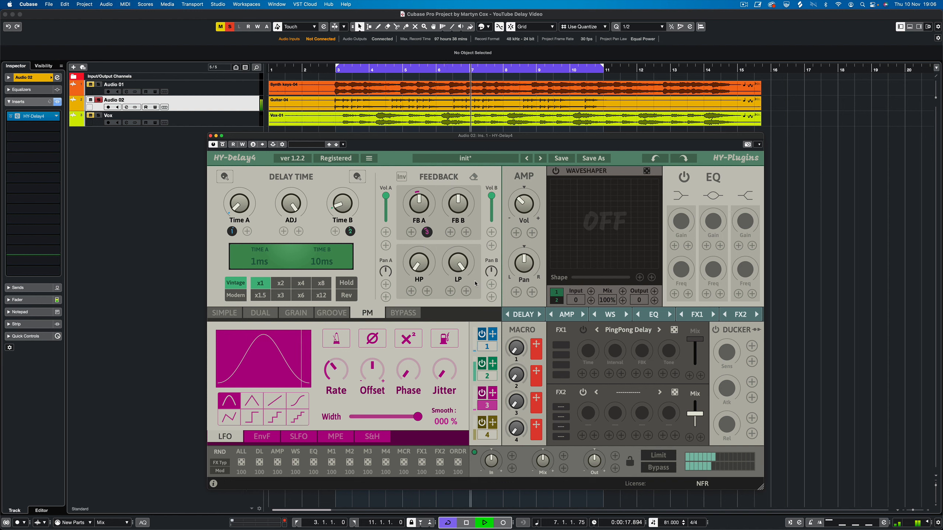
{"action": "left_click_drag", "start_coordinate": [429, 229], "coordinate": [427, 201]}
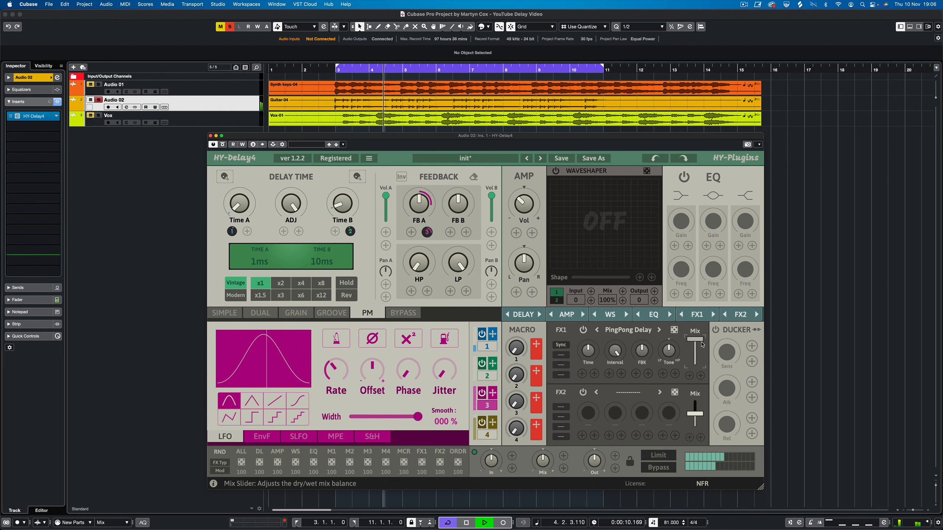
Reduce the PingPong Delay's mix, FBK and Tone settings, and shorten its Time slightly
{"action": "left_click_drag", "start_coordinate": [696, 340], "coordinate": [698, 369]}
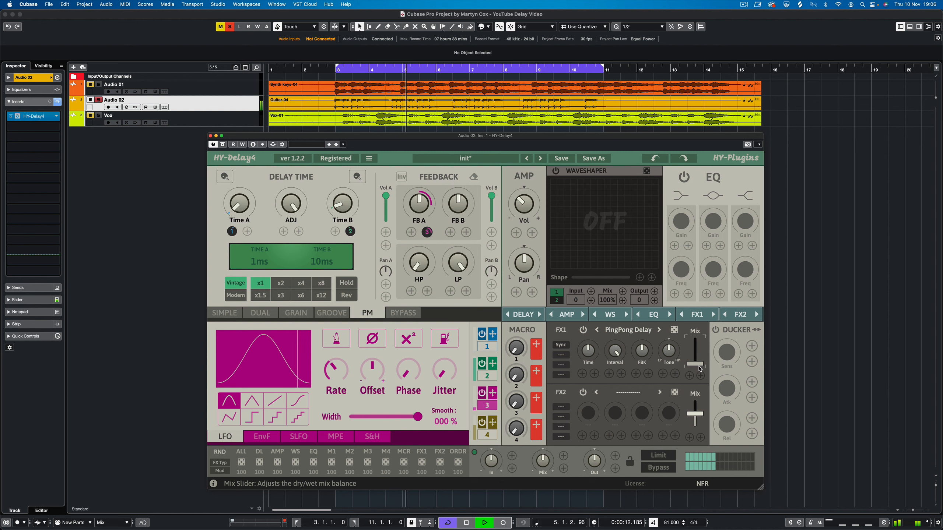
{"action": "left_click_drag", "start_coordinate": [699, 367], "coordinate": [697, 359]}
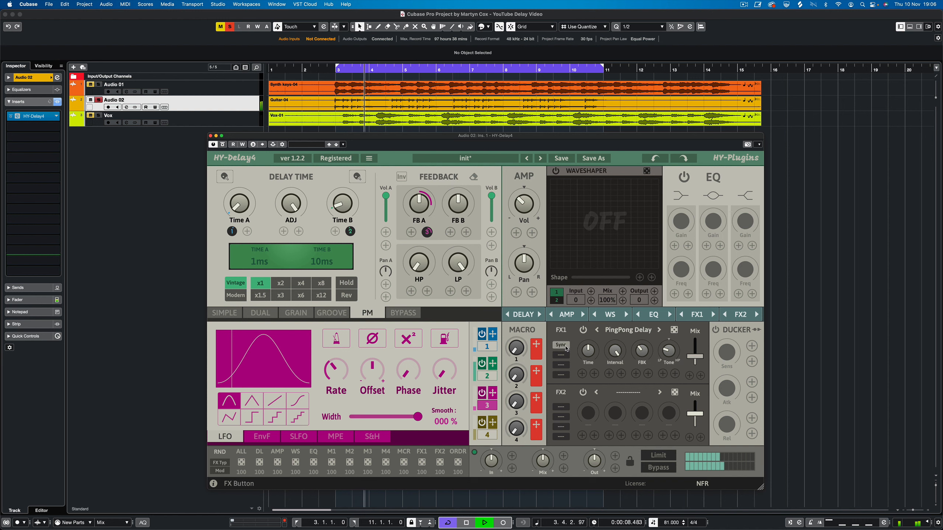
{"action": "mouse_move", "coordinate": [588, 351]}
{"action": "left_mouse_down"}
{"action": "mouse_move", "coordinate": [587, 366]}
{"action": "mouse_move", "coordinate": [588, 355]}
{"action": "left_mouse_up"}
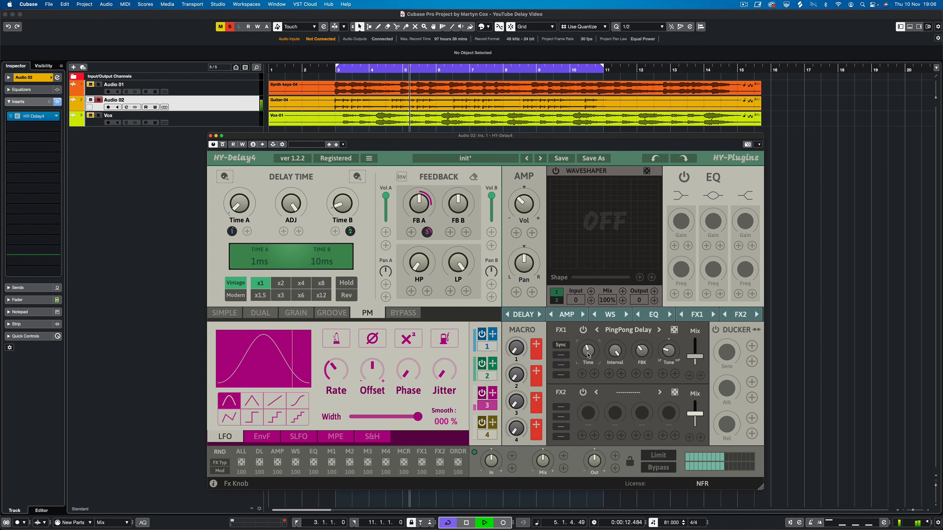
{"action": "left_click", "coordinate": [587, 353]}
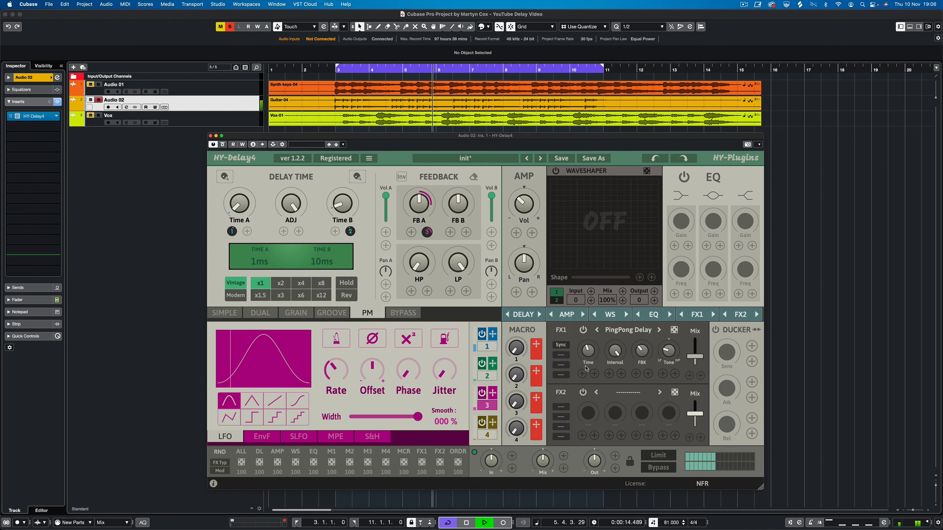
{"action": "left_click_drag", "start_coordinate": [587, 354], "coordinate": [588, 350]}
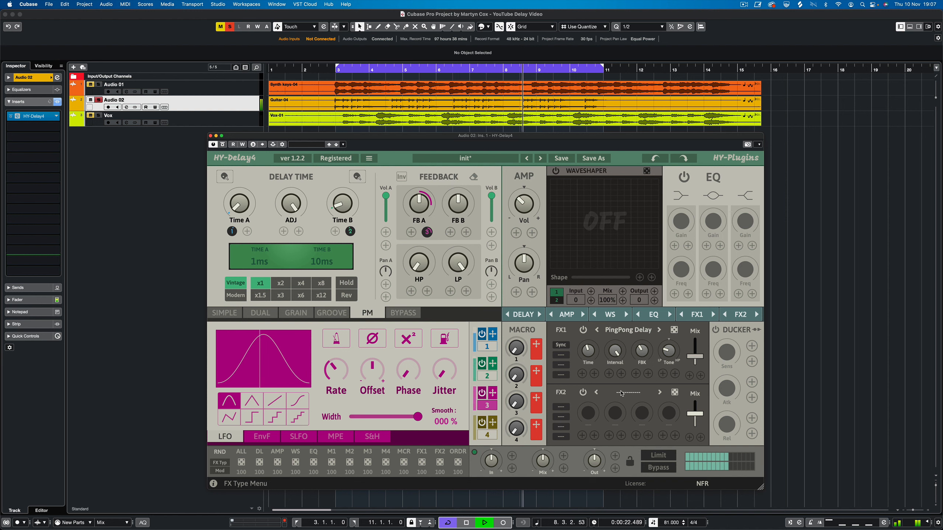
Compare the guitar bypassed and processed with the PingPong Delay added, and stop playback
{"action": "left_click", "coordinate": [223, 145]}
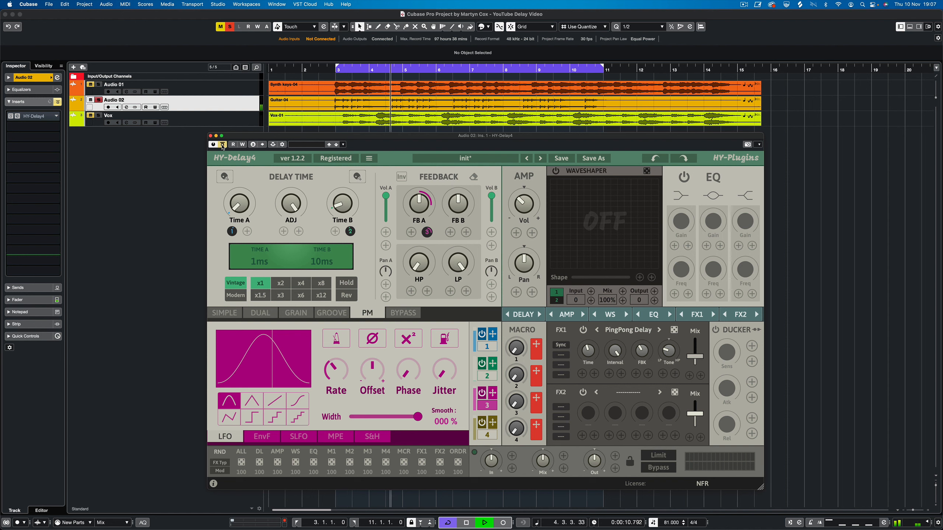
{"action": "left_click", "coordinate": [222, 145]}
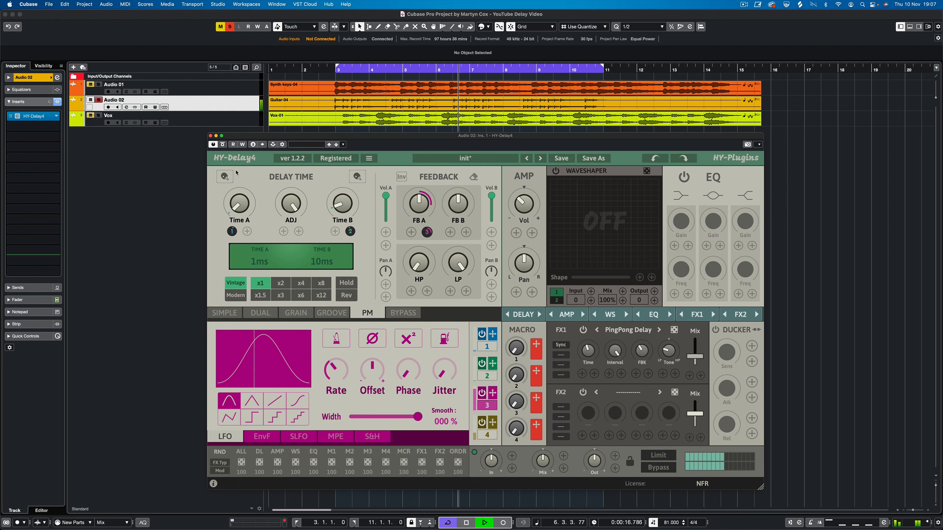
{"action": "key", "text": "space"}
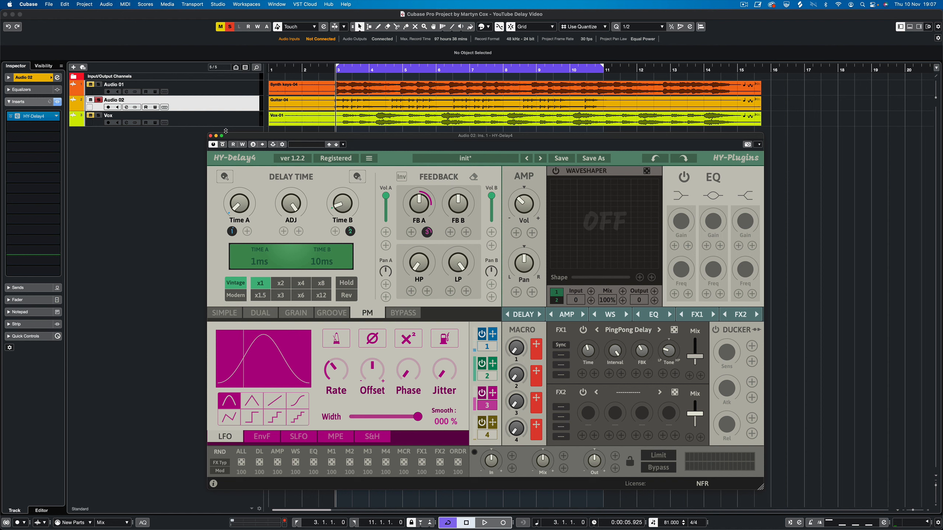
Take Audio 02 out of solo, listen to the full mix, and solo Audio 02 again
{"action": "left_click", "coordinate": [99, 101]}
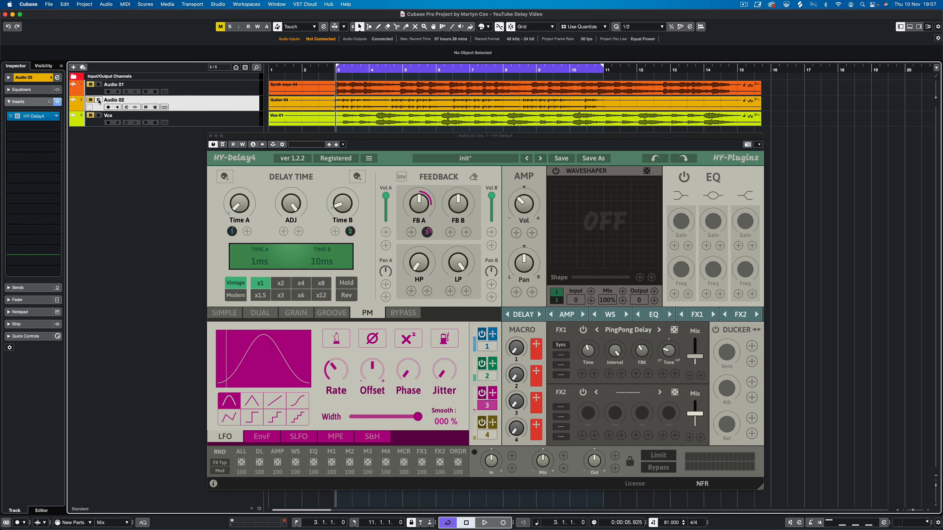
{"action": "left_click", "coordinate": [230, 26]}
{"action": "key", "text": "space"}
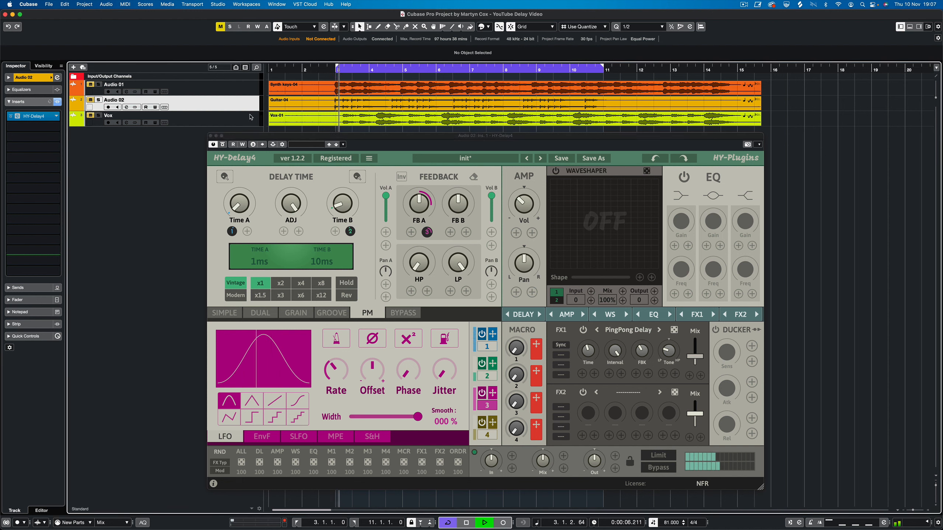
{"action": "key", "text": "space"}
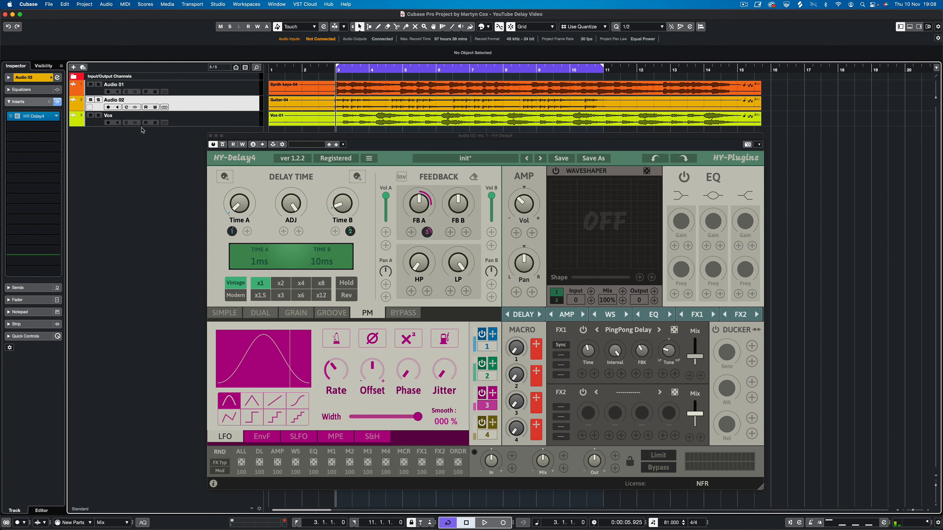
{"action": "left_click", "coordinate": [99, 101]}
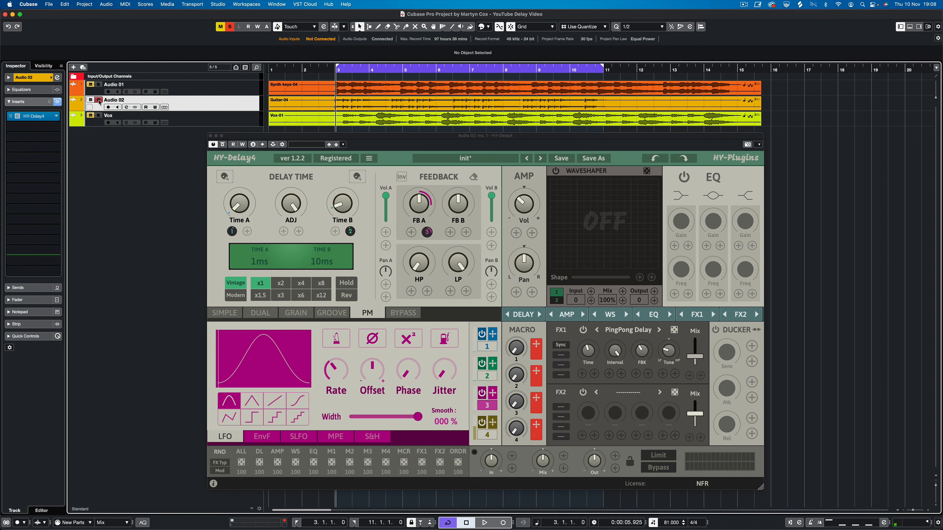
Solo and select the Vox track, and open its HY-Delay4 insert
{"action": "left_click", "coordinate": [99, 100]}
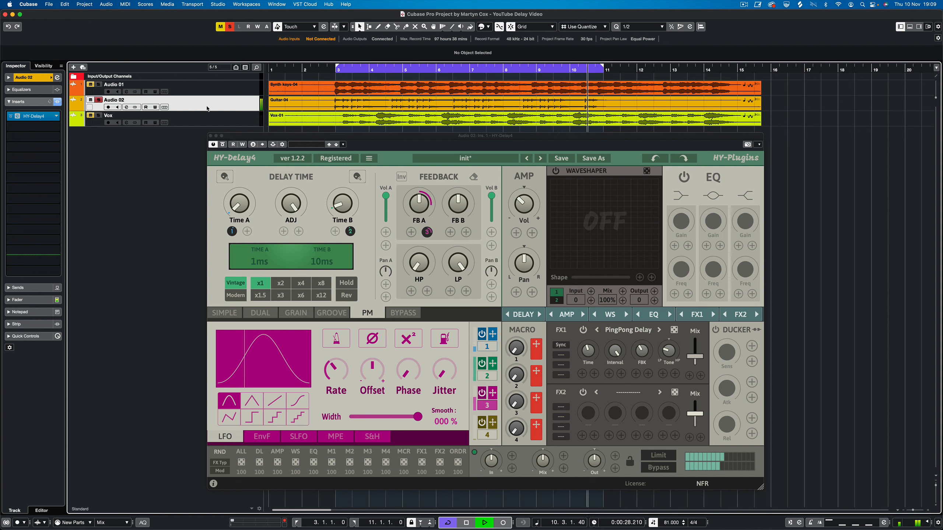
{"action": "left_click", "coordinate": [123, 120]}
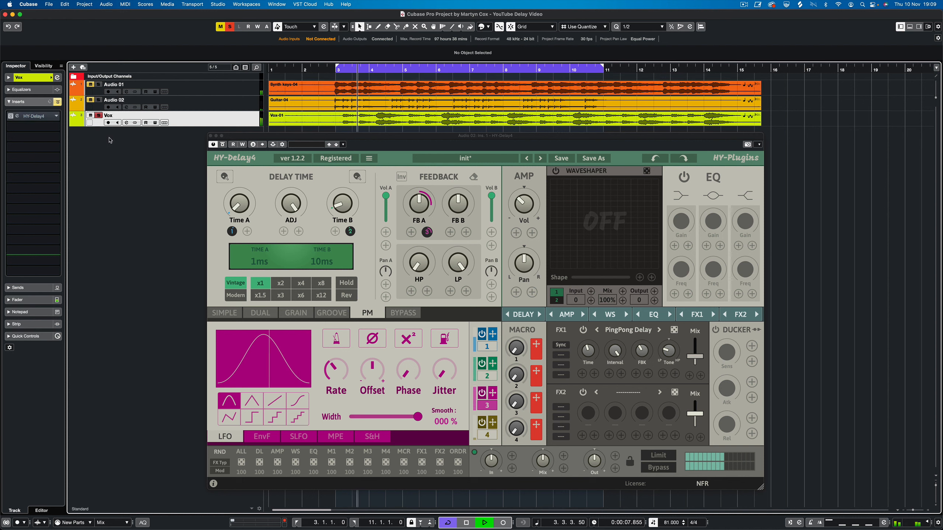
{"action": "left_click", "coordinate": [34, 116]}
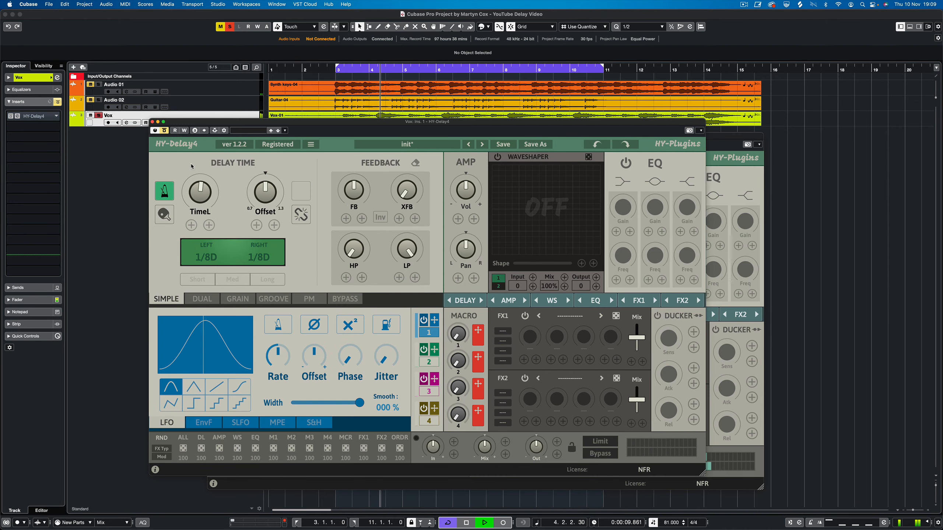
Close the Audio 02 plugin window and take the Vox track's HY-Delay4 out of bypass
{"action": "left_click_drag", "start_coordinate": [267, 124], "coordinate": [391, 139]}
{"action": "left_click", "coordinate": [210, 136]}
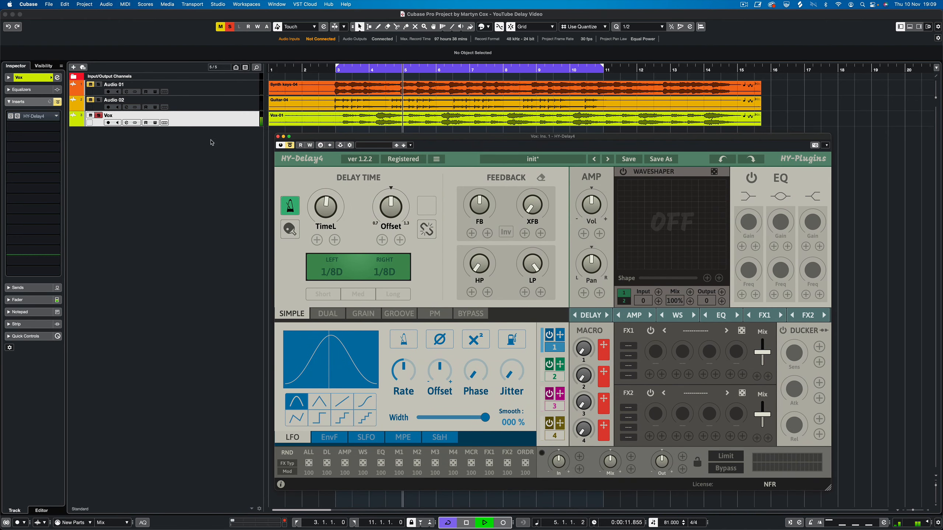
{"action": "left_click_drag", "start_coordinate": [316, 142], "coordinate": [216, 153]}
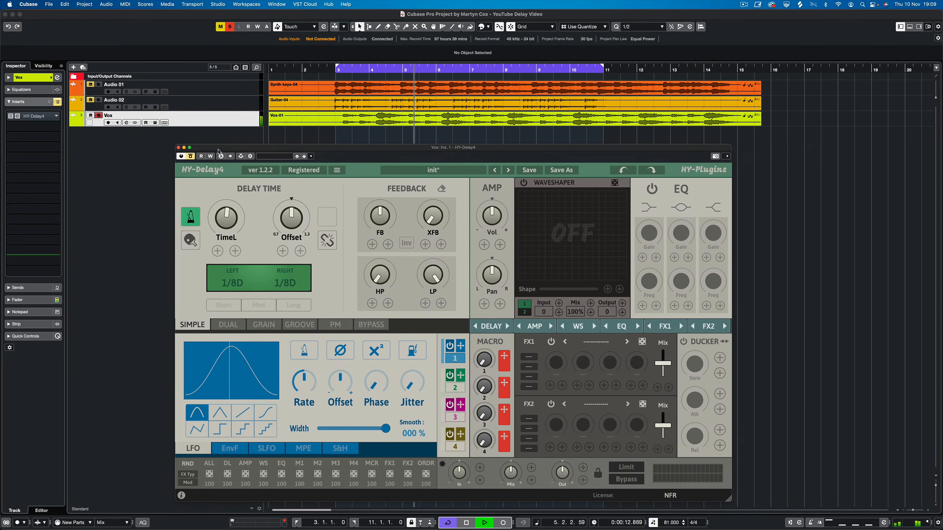
{"action": "left_click", "coordinate": [191, 157]}
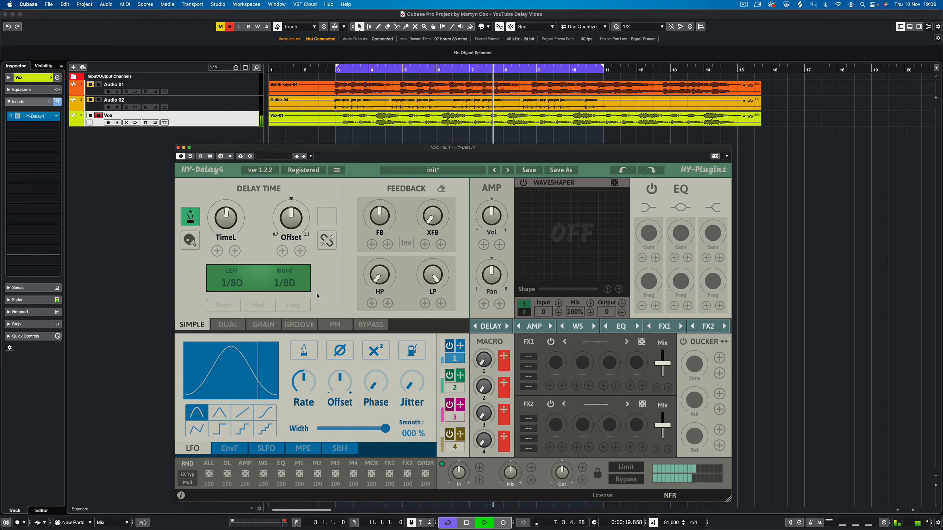
Try Grain mode on the playing vocal, with the pitch tuned down to -12 st
{"action": "key", "text": "space"}
{"action": "left_click", "coordinate": [270, 325]}
{"action": "key", "text": "space"}
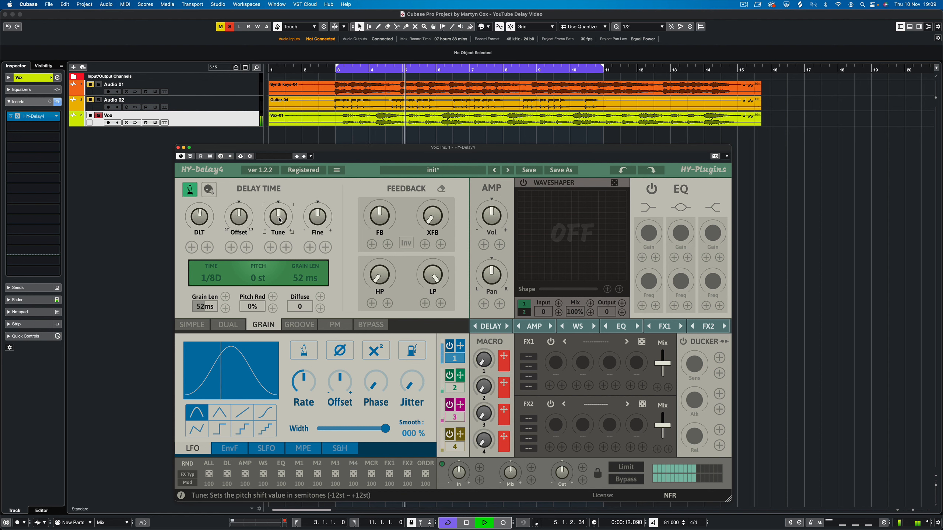
{"action": "left_click_drag", "start_coordinate": [280, 220], "coordinate": [394, 283]}
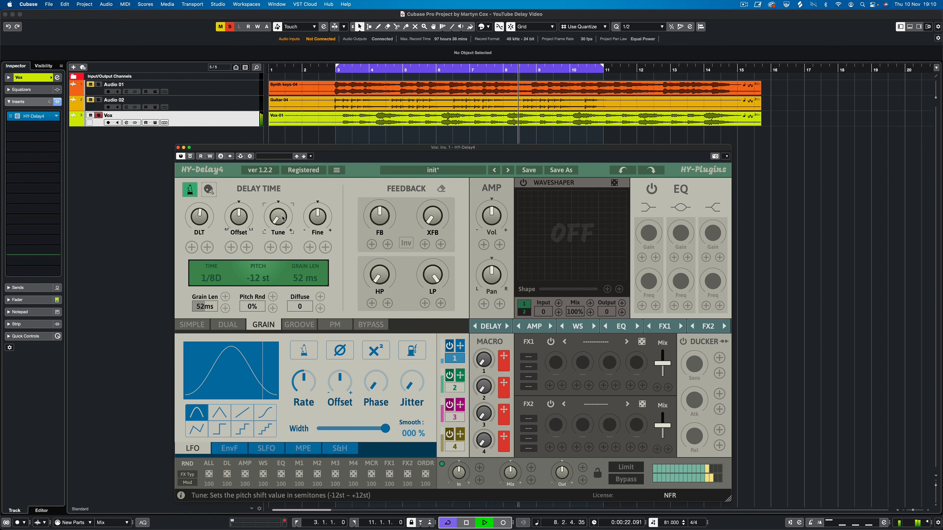
{"action": "left_click_drag", "start_coordinate": [288, 226], "coordinate": [282, 189]}
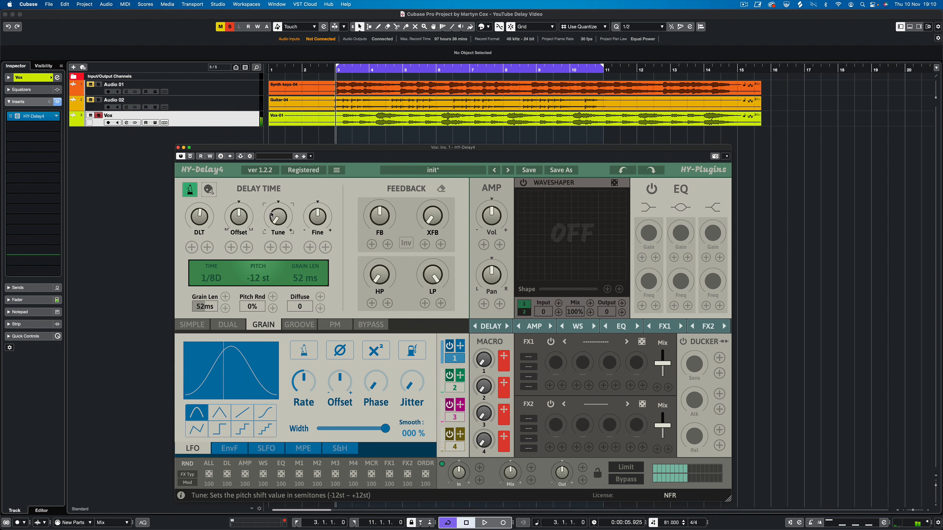
Switch the Vox track's delay to Dual mode and start playback
{"action": "left_click", "coordinate": [192, 324]}
{"action": "left_click", "coordinate": [228, 325]}
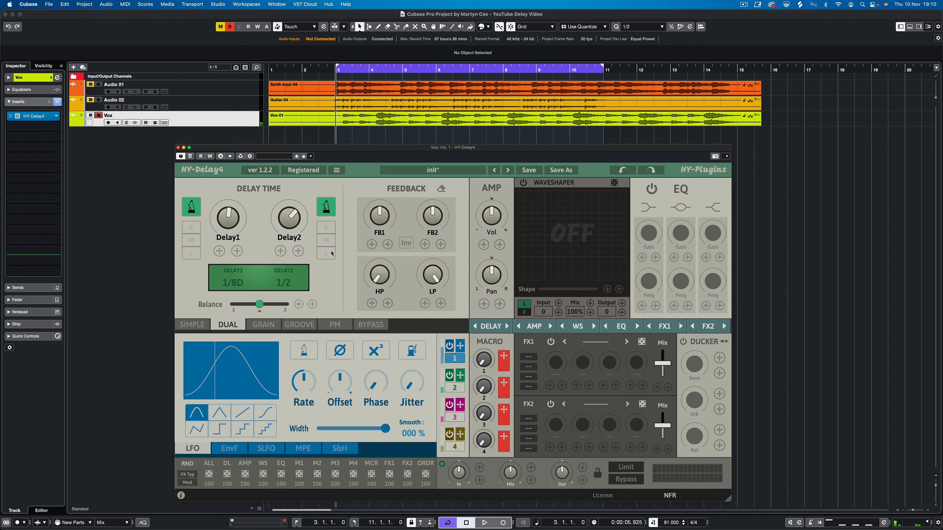
{"action": "key", "text": "space"}
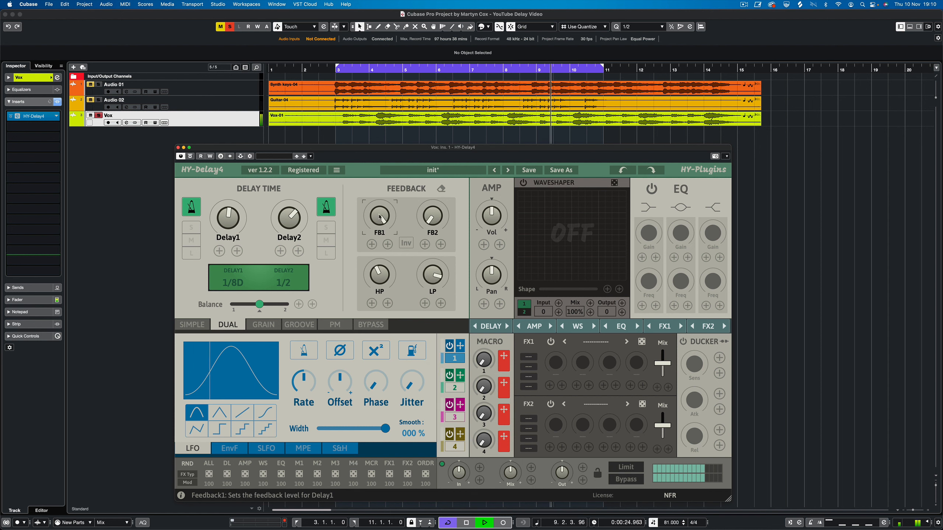
Set Delay1 to 1/16 and Delay2 to 1/8D, and shift the balance slightly towards Delay2
{"action": "left_click_drag", "start_coordinate": [290, 218], "coordinate": [287, 256]}
{"action": "left_click_drag", "start_coordinate": [228, 218], "coordinate": [230, 263]}
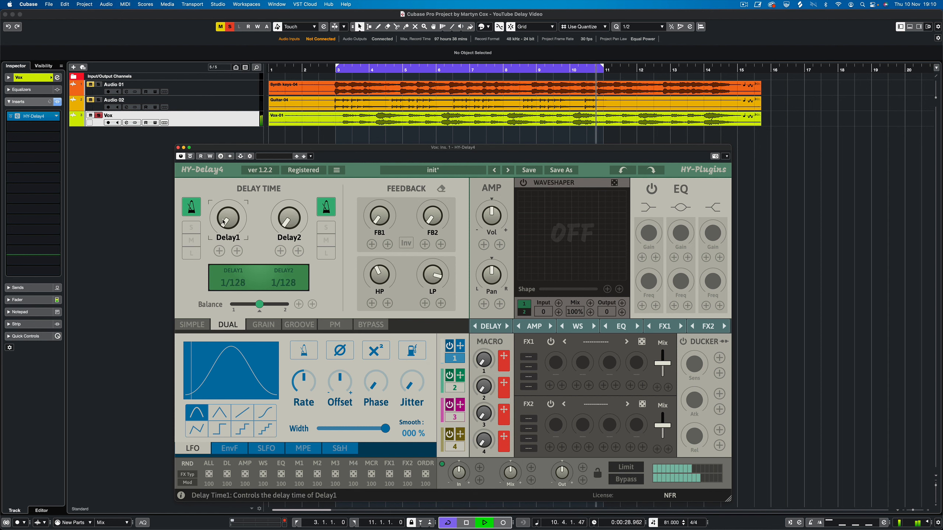
{"action": "left_click_drag", "start_coordinate": [227, 217], "coordinate": [223, 190]}
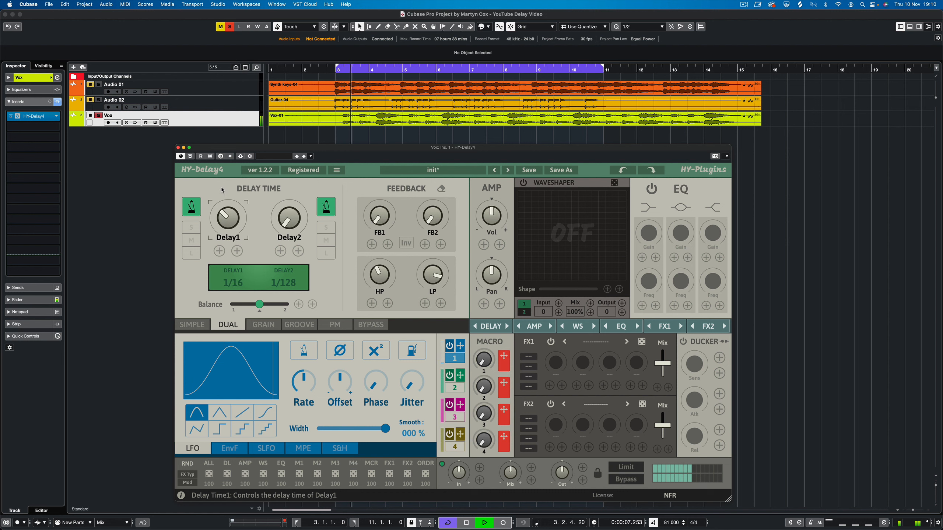
{"action": "left_click_drag", "start_coordinate": [289, 211], "coordinate": [293, 175]}
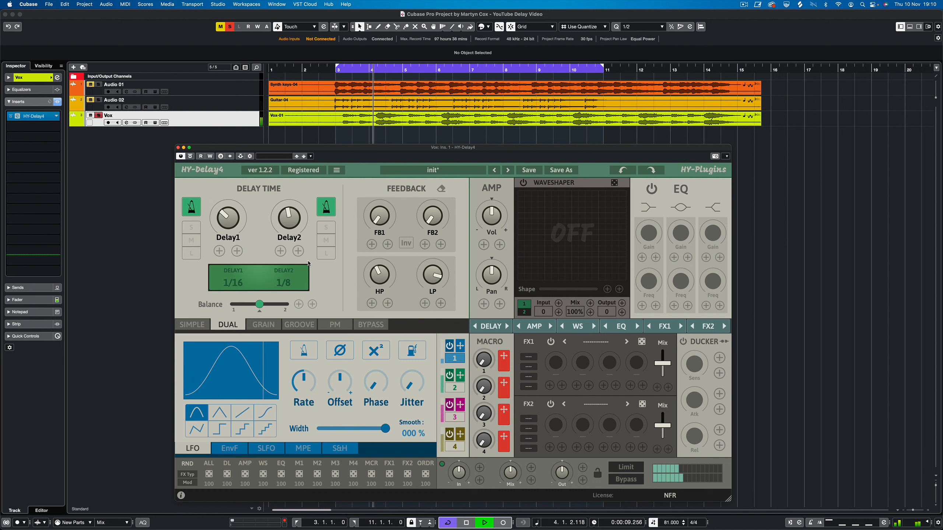
{"action": "mouse_move", "coordinate": [293, 225]}
{"action": "left_mouse_down"}
{"action": "mouse_move", "coordinate": [296, 238]}
{"action": "mouse_move", "coordinate": [295, 214]}
{"action": "left_mouse_up"}
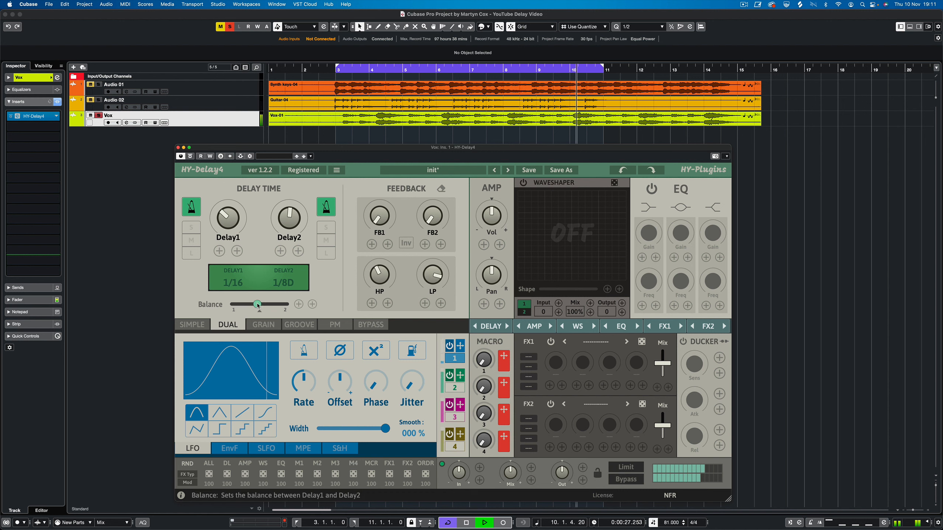
{"action": "mouse_move", "coordinate": [261, 306]}
{"action": "left_mouse_down"}
{"action": "mouse_move", "coordinate": [236, 306]}
{"action": "mouse_move", "coordinate": [273, 305]}
{"action": "left_mouse_up"}
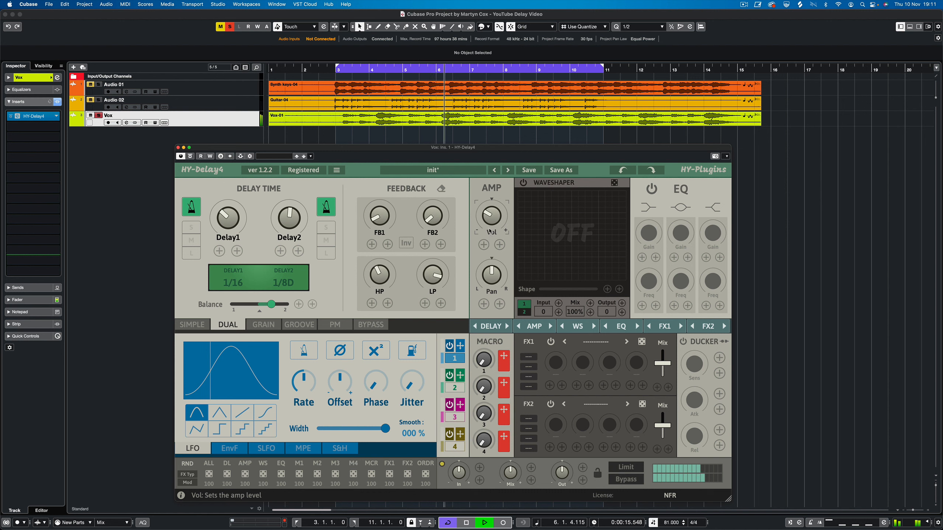
Turn on the EQ section and load the Reverb effect into FX2
{"action": "left_click", "coordinate": [648, 189]}
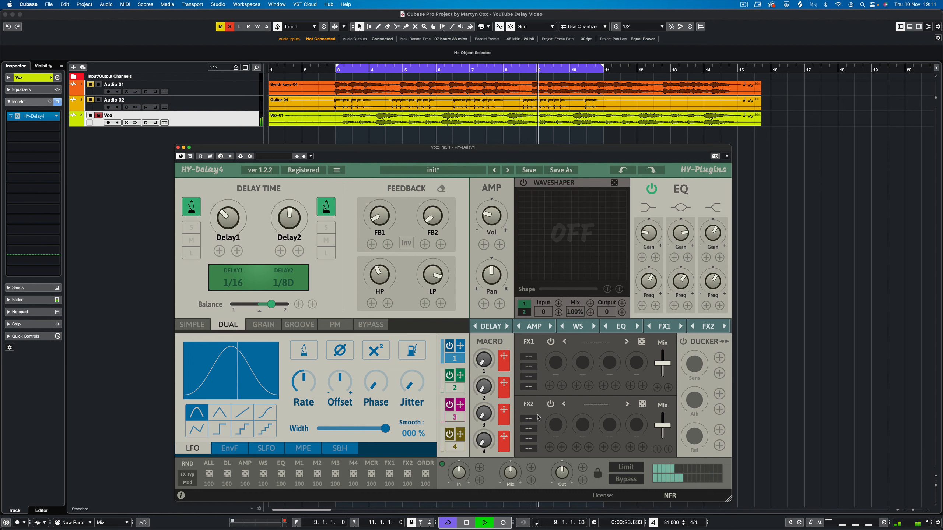
{"action": "left_click", "coordinate": [571, 411]}
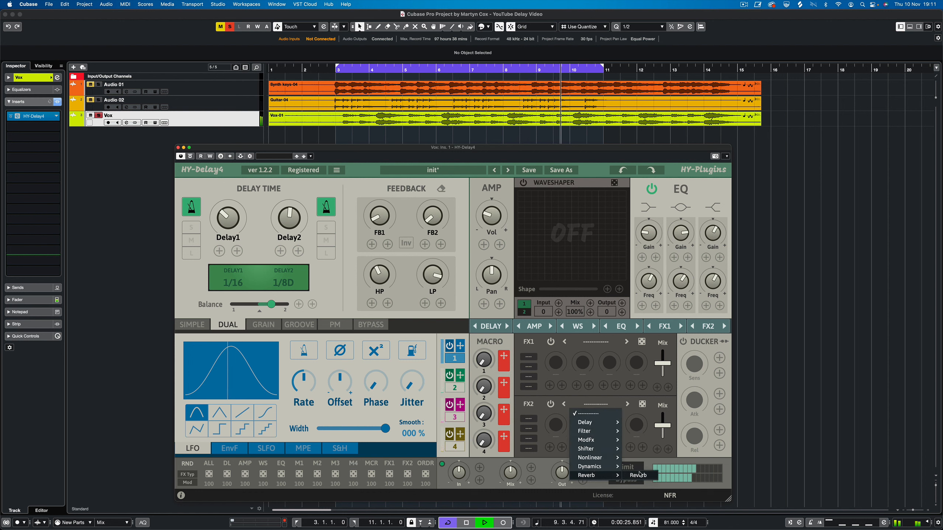
{"action": "left_click", "coordinate": [639, 476]}
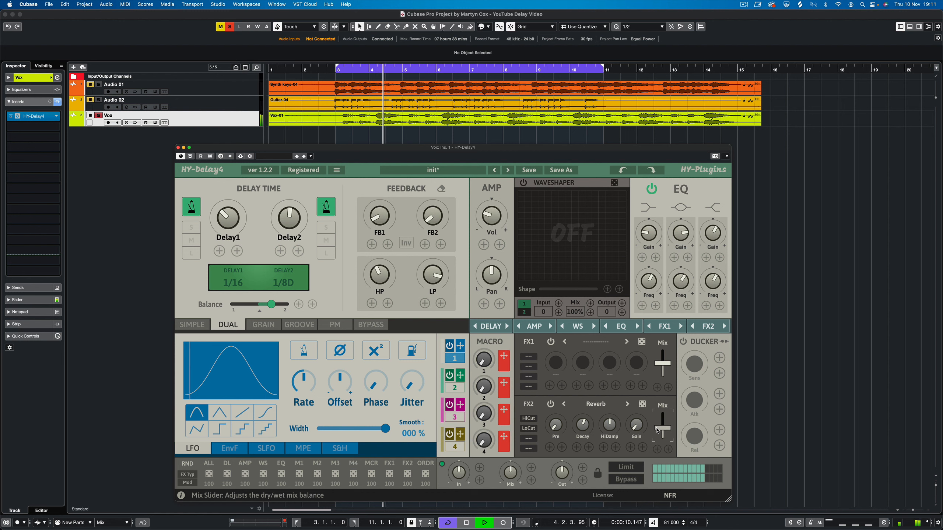
Compare the vocal bypassed and processed in solo, take Vox out of solo, and repeat the comparison in the full mix
{"action": "left_click", "coordinate": [190, 159]}
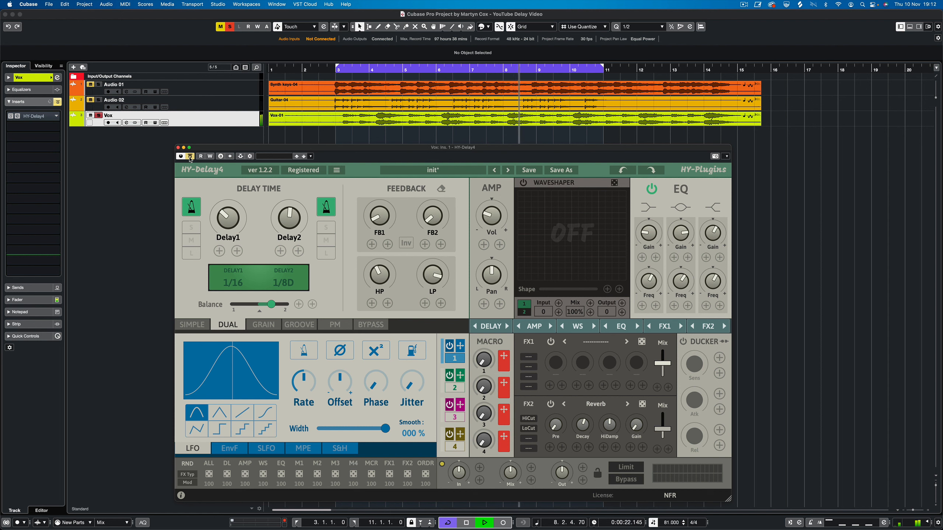
{"action": "left_click", "coordinate": [191, 159]}
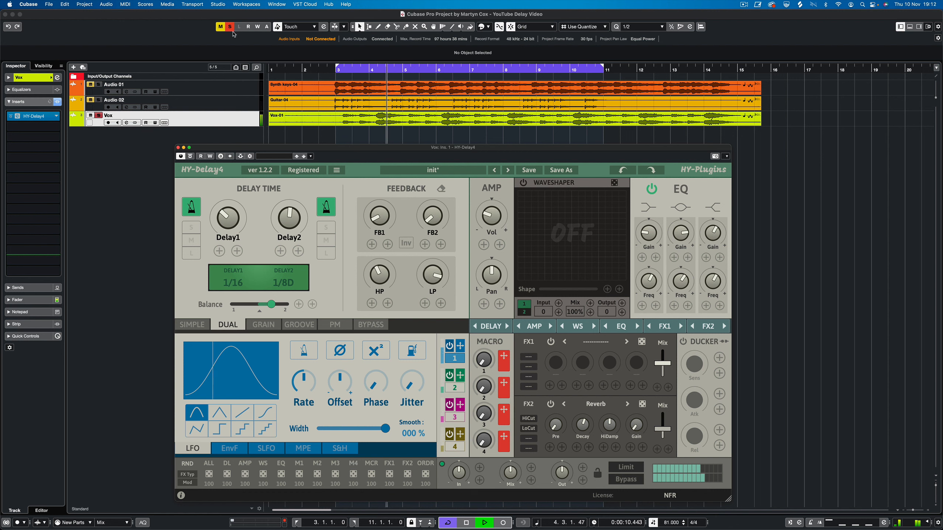
{"action": "left_click", "coordinate": [98, 115]}
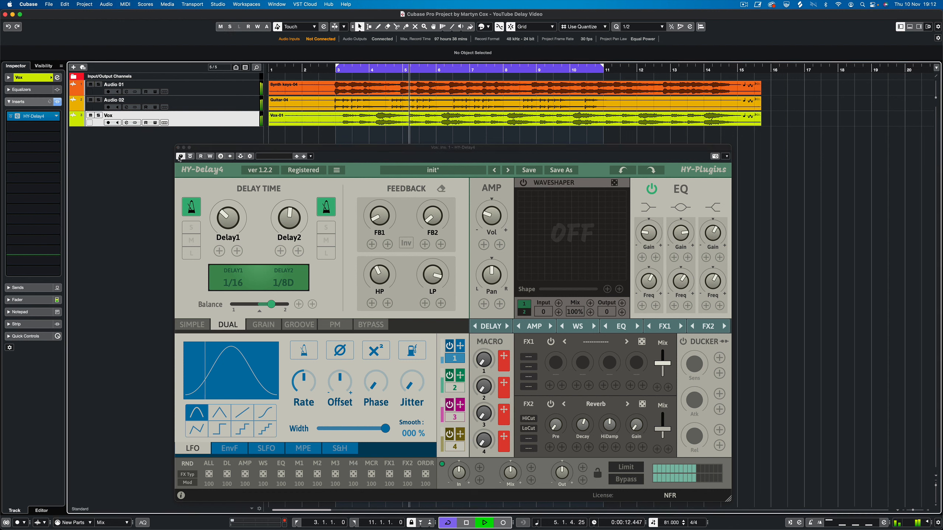
{"action": "left_click", "coordinate": [178, 152]}
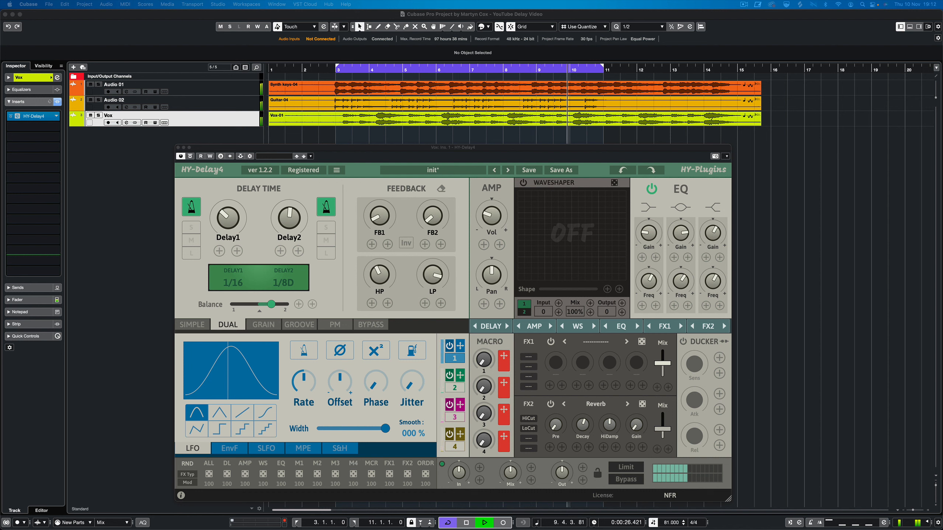
{"action": "left_click", "coordinate": [190, 156]}
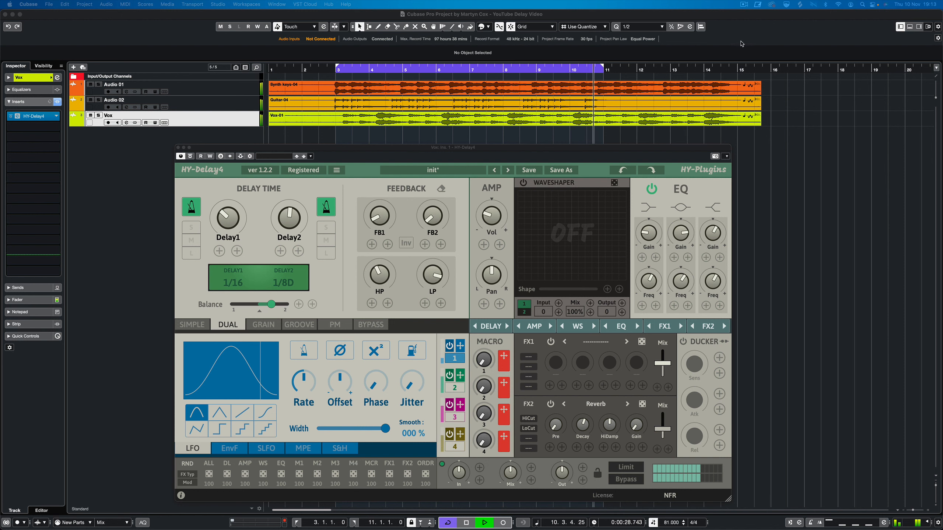
{"action": "left_click_drag", "start_coordinate": [527, 153], "coordinate": [563, 144]}
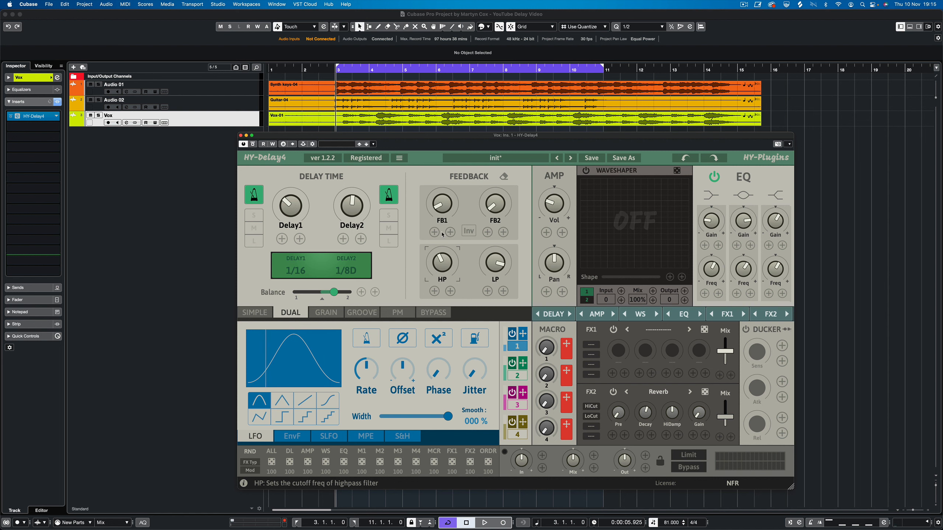
{"action": "left_click_drag", "start_coordinate": [507, 137], "coordinate": [474, 138]}
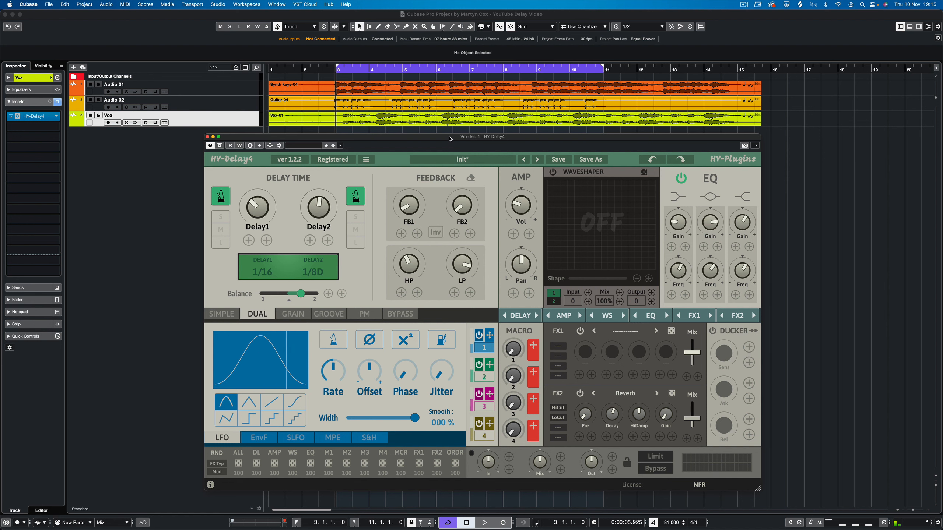
{"action": "left_click_drag", "start_coordinate": [451, 139], "coordinate": [483, 138]}
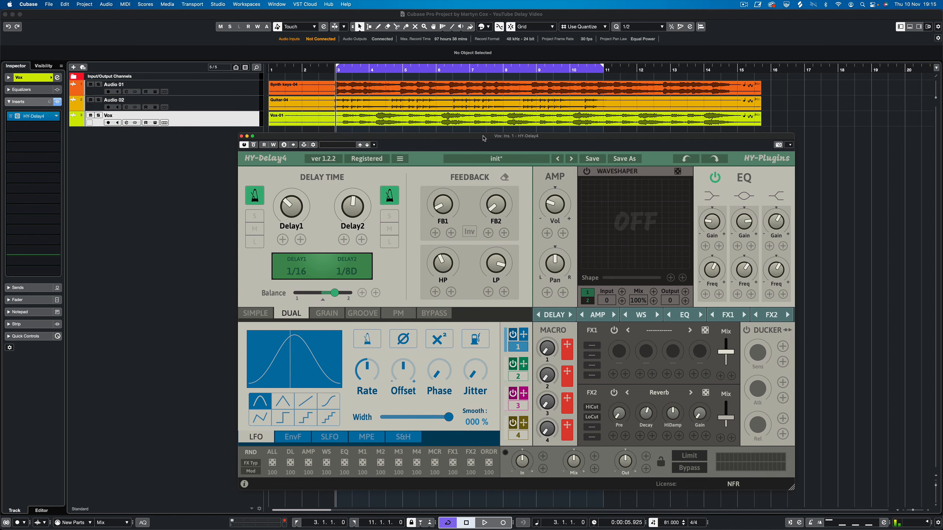
{"action": "left_click_drag", "start_coordinate": [484, 139], "coordinate": [518, 142]}
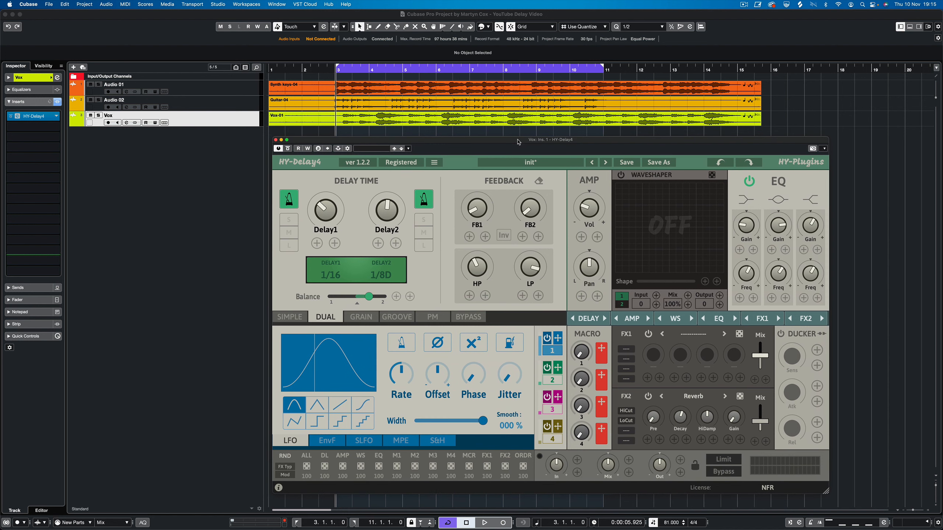